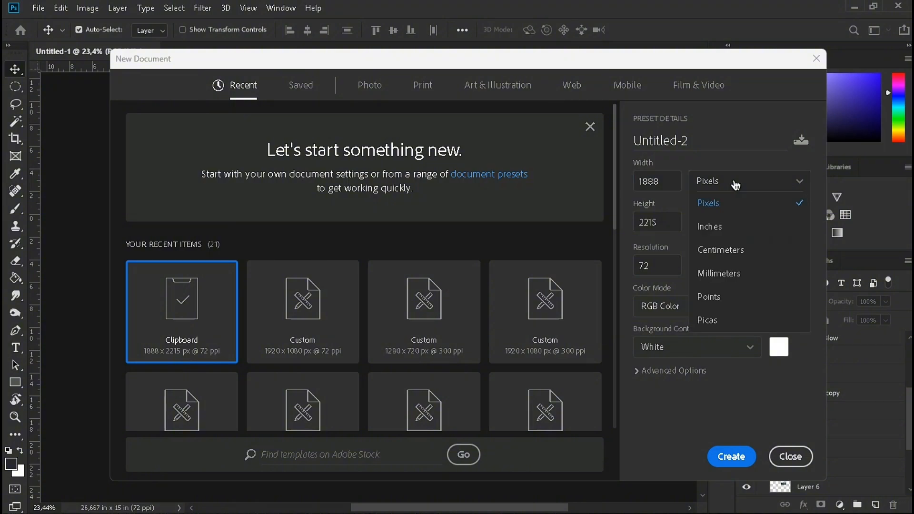
- Create a new document measured in inches, 15 wide by 18.7 high
click(725, 227)
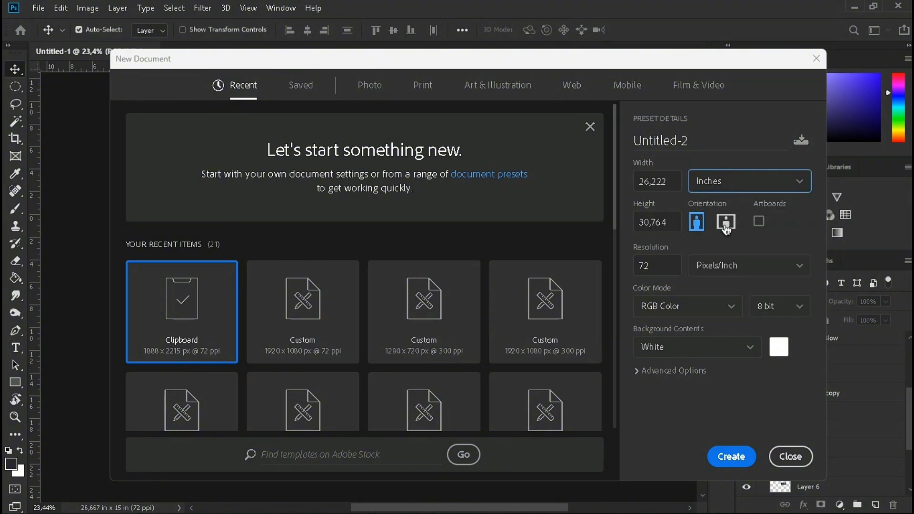
click(678, 182)
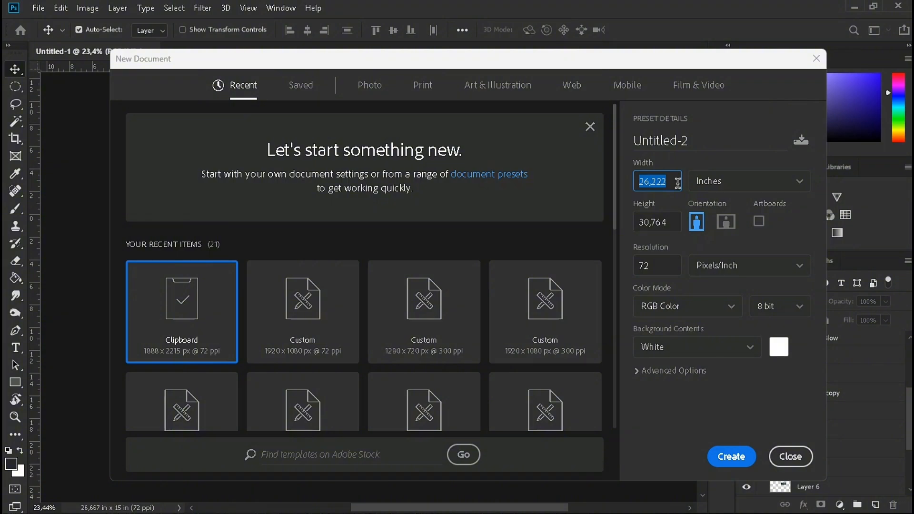
text(15)
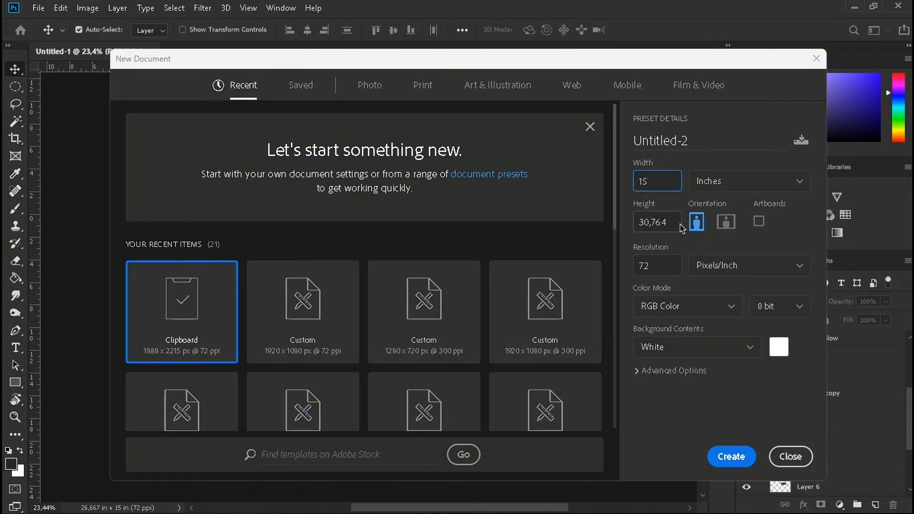
click(678, 222)
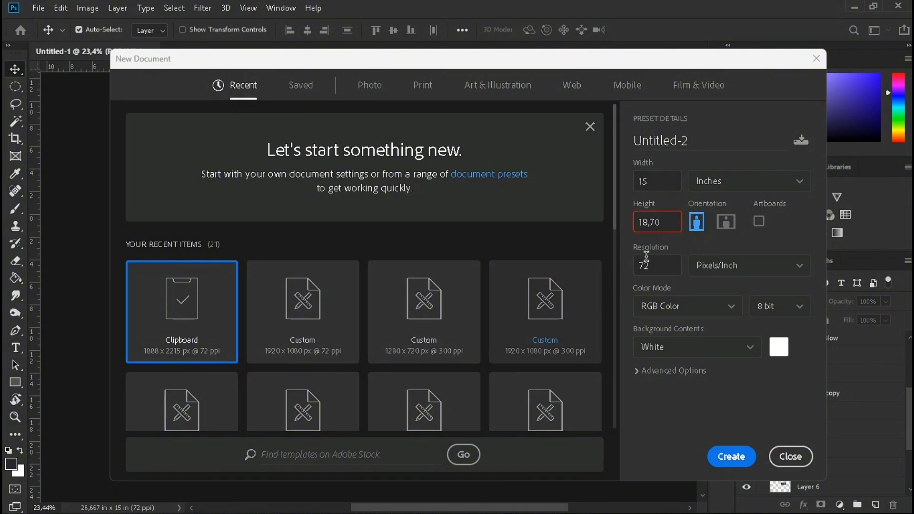
scroll(587, 325, down, 5)
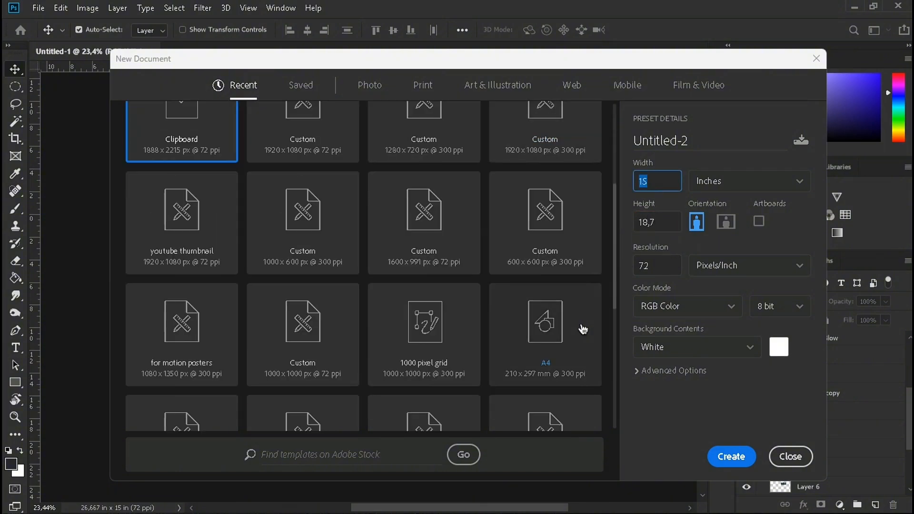
scroll(585, 324, up, 6)
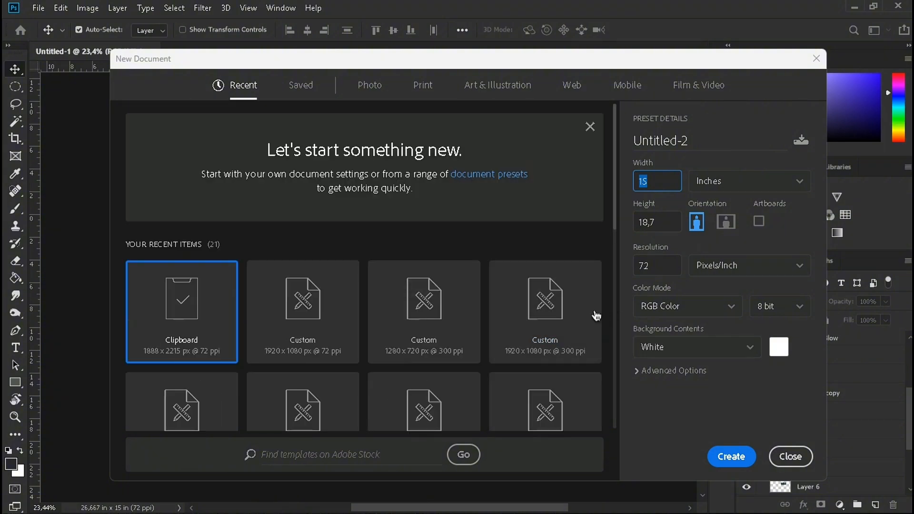
click(745, 459)
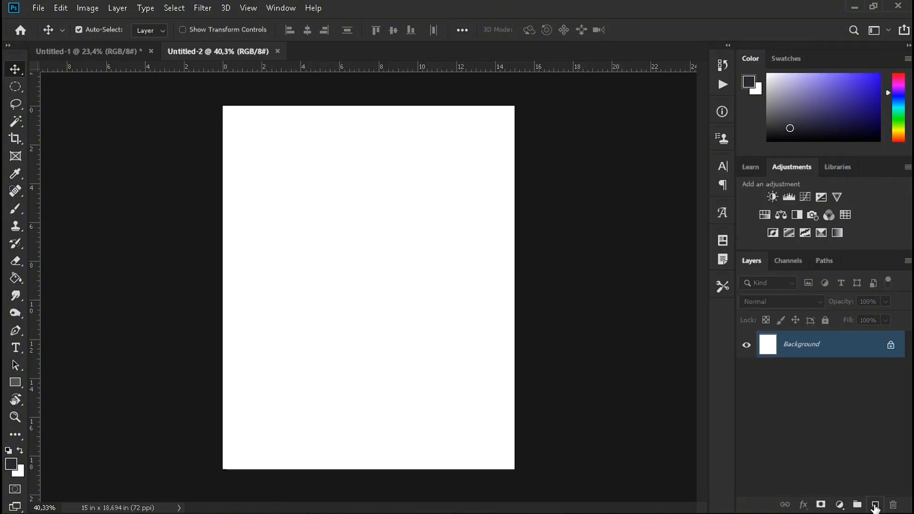
- Add a Solid Color fill layer in light lavender, c3b4ff, above the background
click(840, 506)
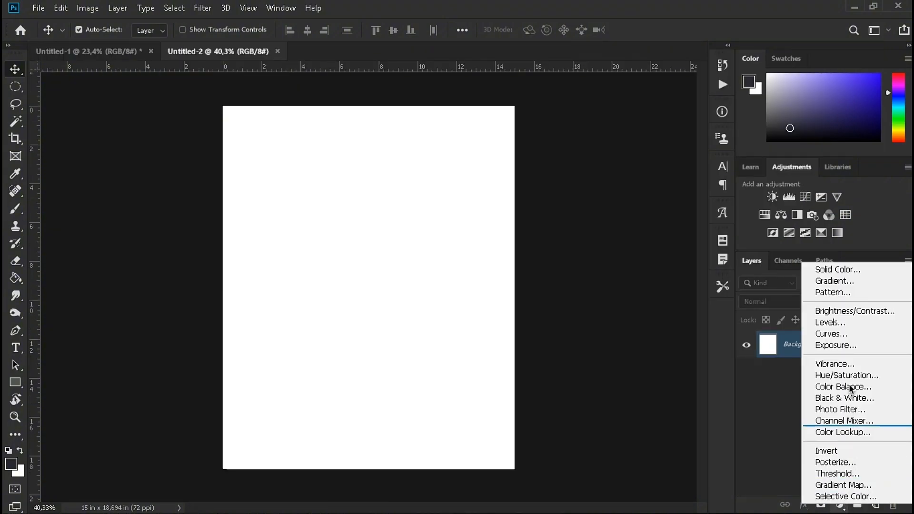
click(848, 272)
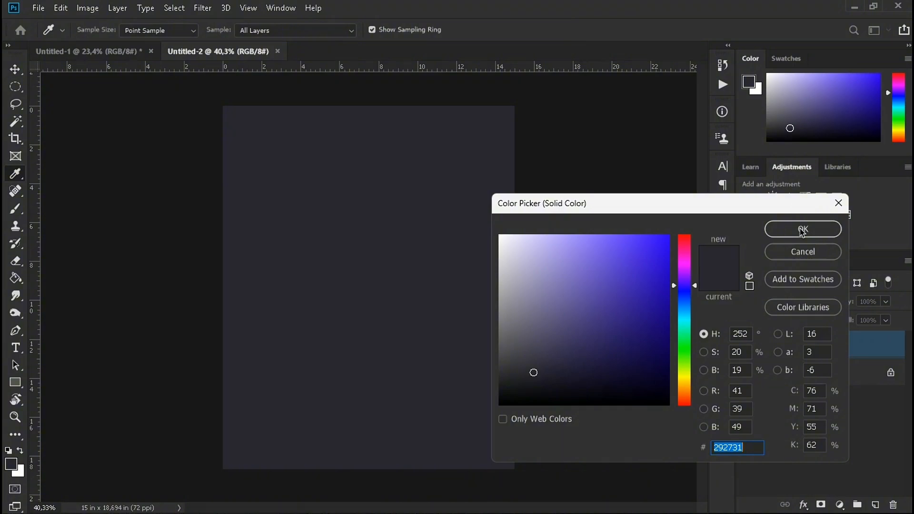
mouse_move(530, 330)
mouse_down()
mouse_move(538, 257)
mouse_move(528, 230)
mouse_move(549, 230)
mouse_up()
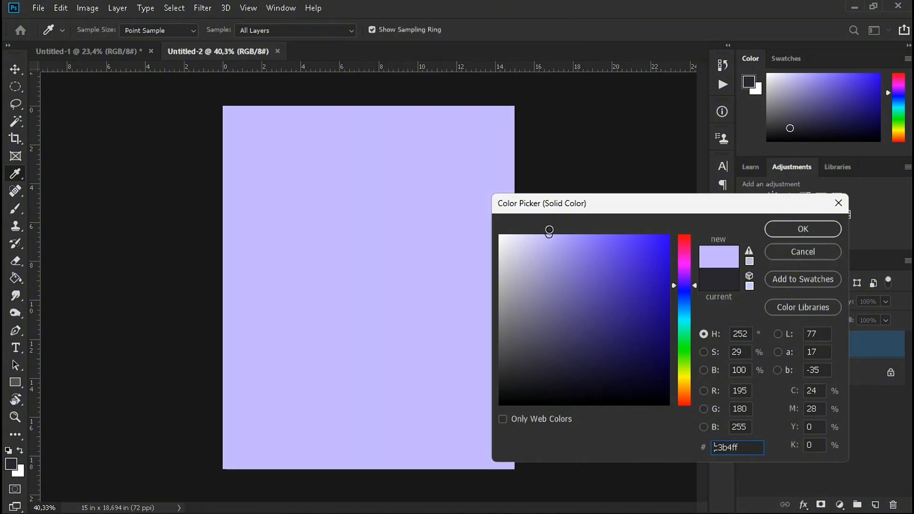
click(809, 228)
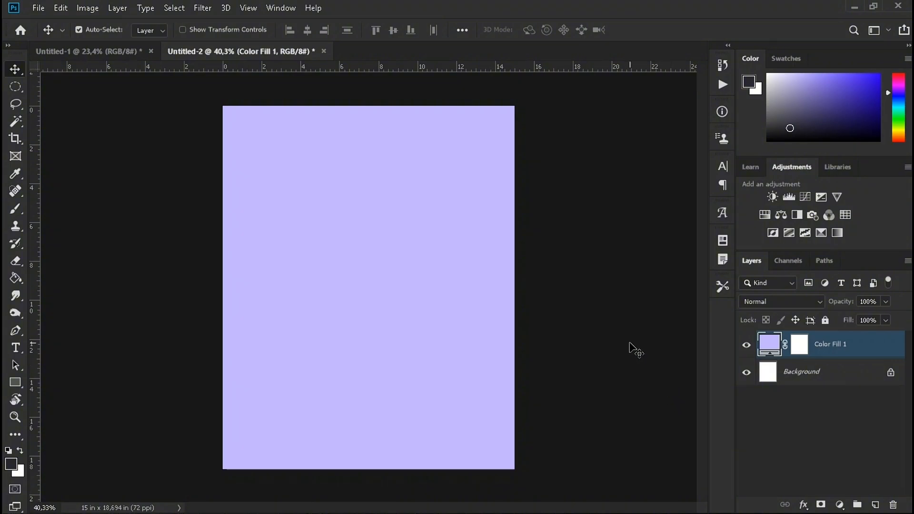
- Copy the golden sun ornament image from the Untitled-1 collection into the Untitled-2 poster document
key(ctrl+Tab)
click(195, 255)
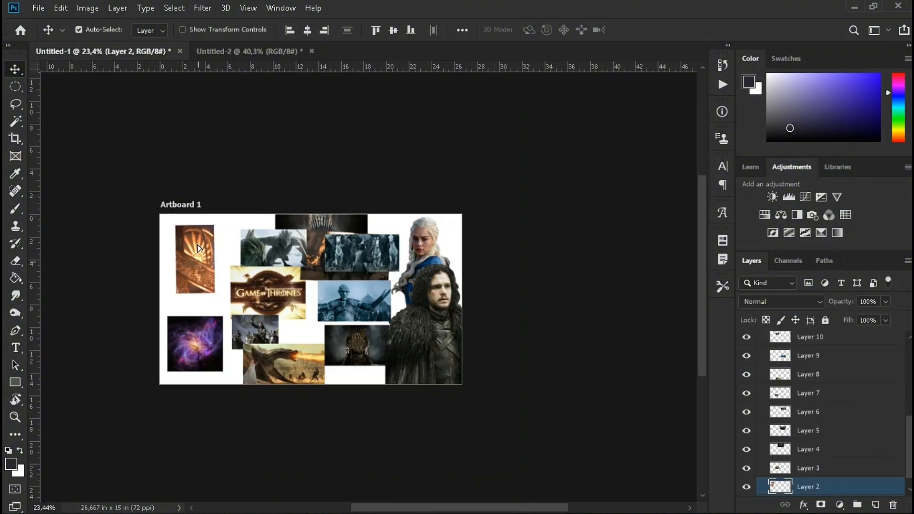
drag(198, 248, 387, 320)
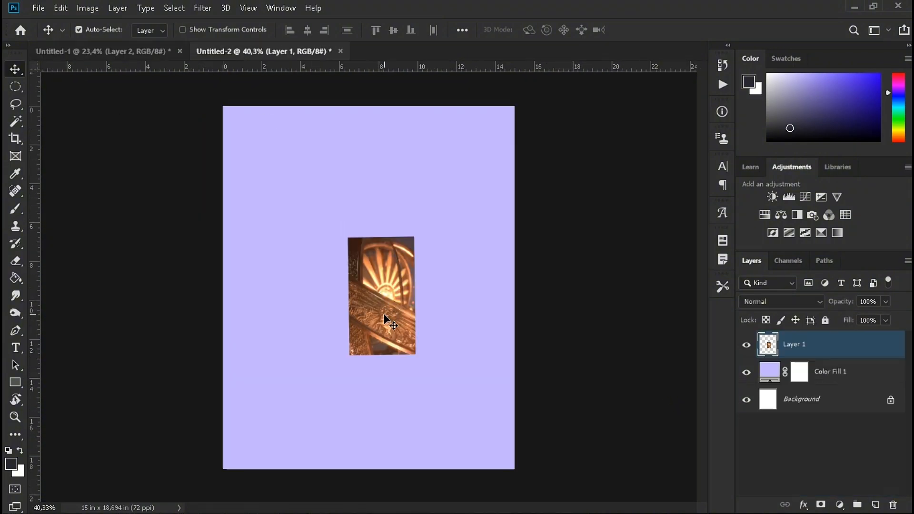
- Enlarge the golden ornament image to about 434% and position it over nearly the whole canvas
key(ctrl+t)
drag(419, 358, 718, 510)
drag(436, 310, 311, 163)
drag(436, 285, 418, 274)
drag(374, 271, 417, 289)
drag(477, 287, 534, 287)
drag(417, 290, 362, 291)
drag(535, 279, 475, 278)
drag(435, 209, 435, 181)
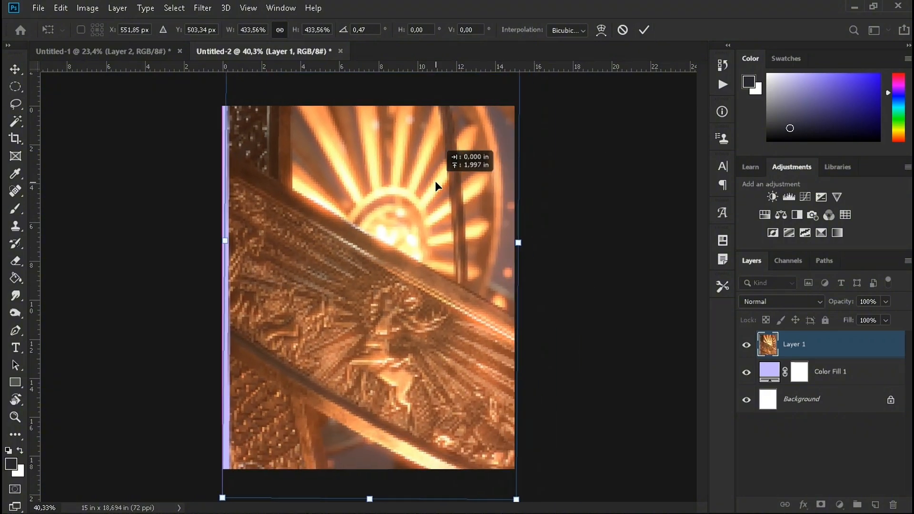
click(644, 29)
- Add a layer mask to the golden ornament layer and paint its outer edges away with a soft round black brush
click(820, 504)
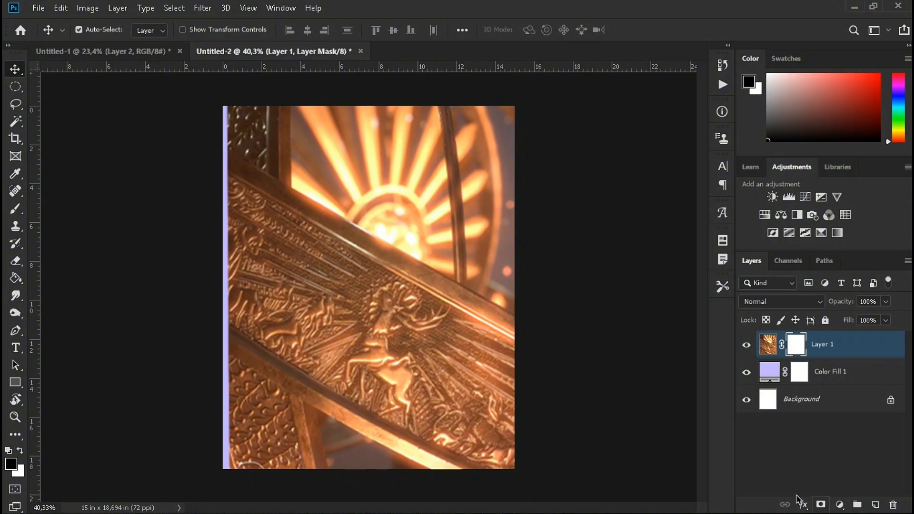
scroll(431, 304, up, 3)
scroll(426, 300, down, 4)
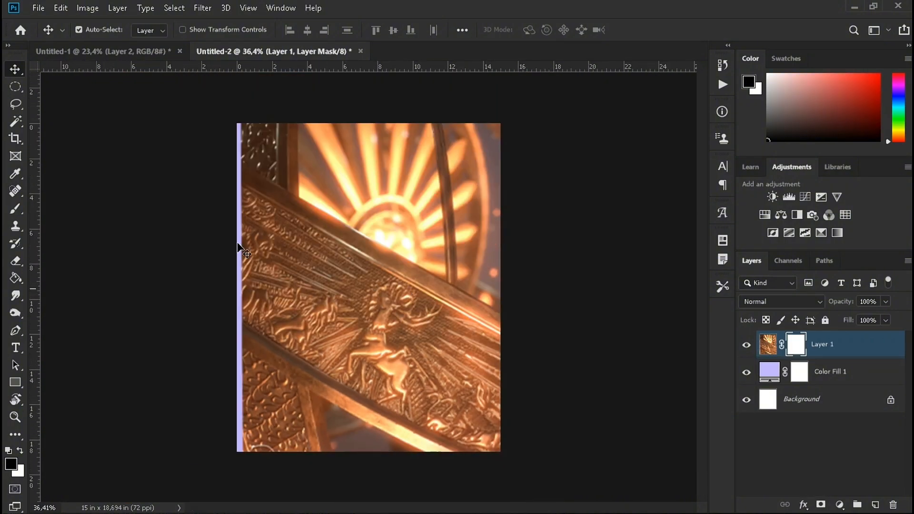
click(13, 211)
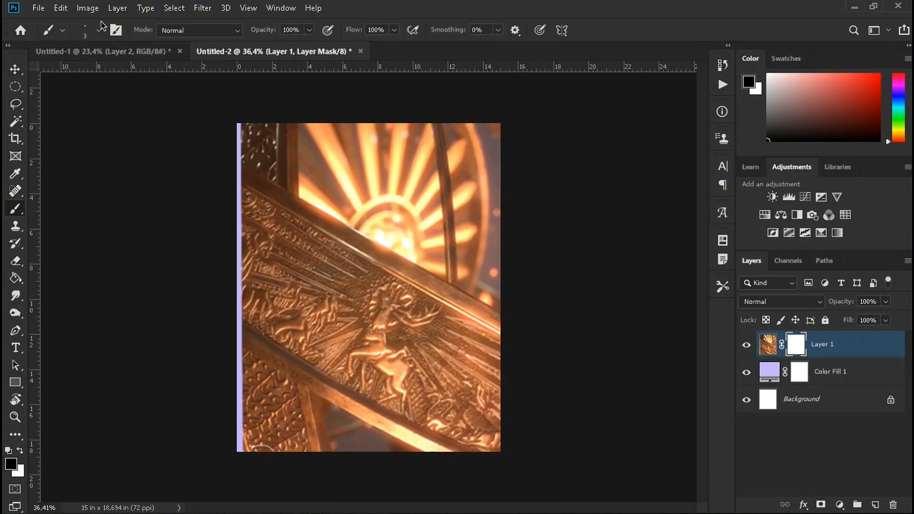
click(98, 30)
click(51, 132)
drag(98, 73, 103, 74)
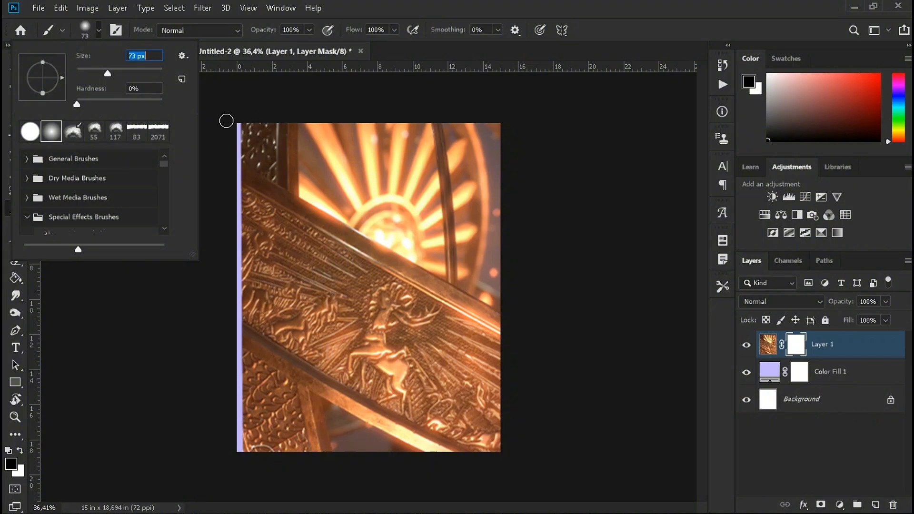
mouse_move(228, 114)
mouse_down()
mouse_move(252, 128)
mouse_move(239, 167)
mouse_move(253, 146)
mouse_move(213, 293)
mouse_up()
mouse_move(248, 428)
mouse_down()
mouse_move(313, 469)
mouse_move(325, 485)
mouse_move(301, 478)
mouse_move(386, 460)
mouse_move(442, 476)
mouse_move(486, 475)
mouse_move(499, 447)
mouse_move(496, 465)
mouse_move(503, 464)
mouse_move(524, 410)
mouse_move(498, 264)
mouse_move(514, 160)
mouse_move(500, 108)
mouse_move(485, 122)
mouse_move(390, 105)
mouse_move(279, 115)
mouse_up()
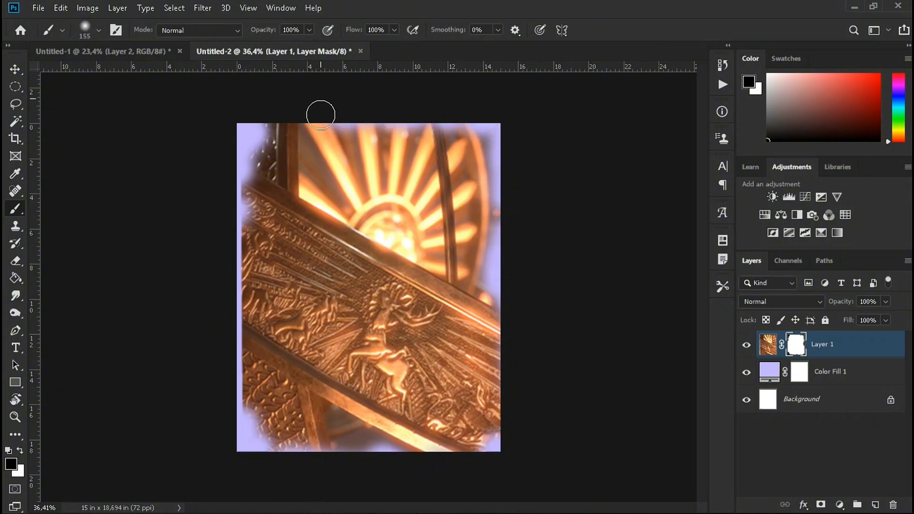
- Copy the Game of Thrones logo image from Untitled-1 into the poster and place it along the left side
click(160, 61)
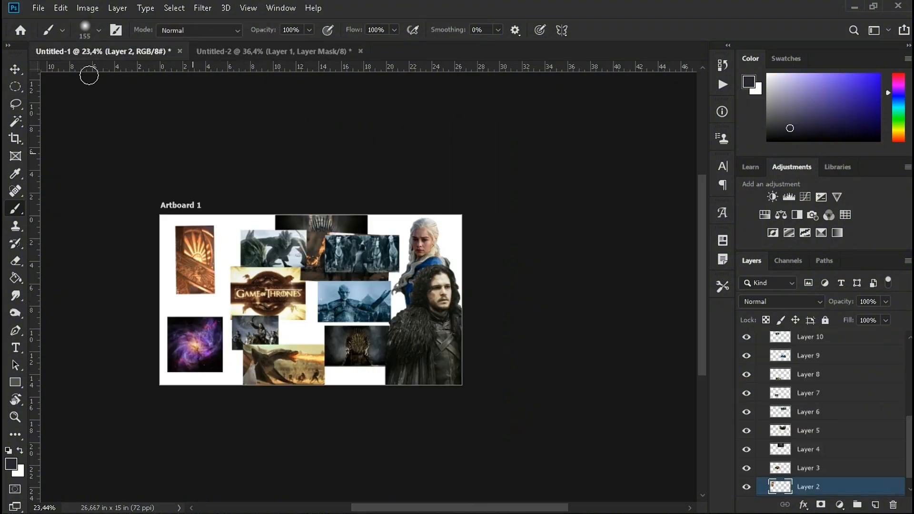
key(v)
drag(252, 322, 278, 126)
drag(292, 260, 319, 257)
- Copy the blue Night King image into the poster's upper right area and enlarge it to about 155%
click(122, 55)
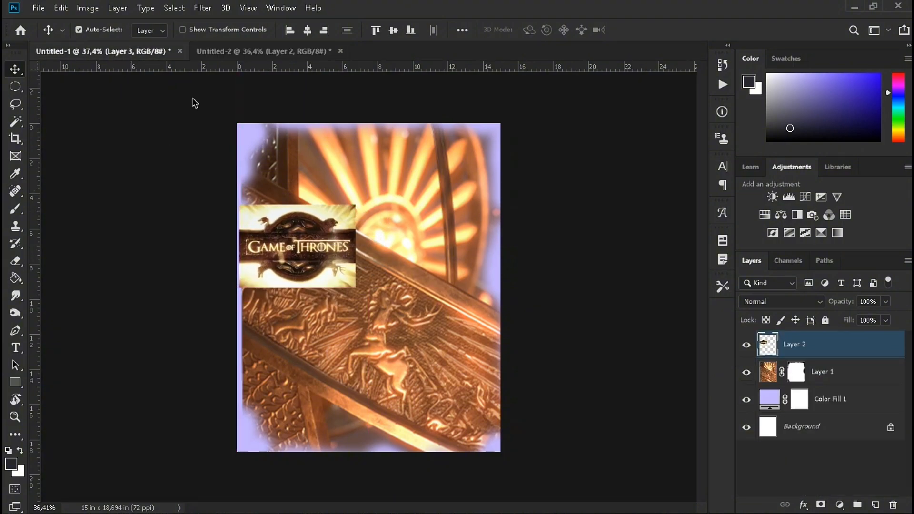
scroll(399, 330, down, 1)
drag(399, 329, 441, 216)
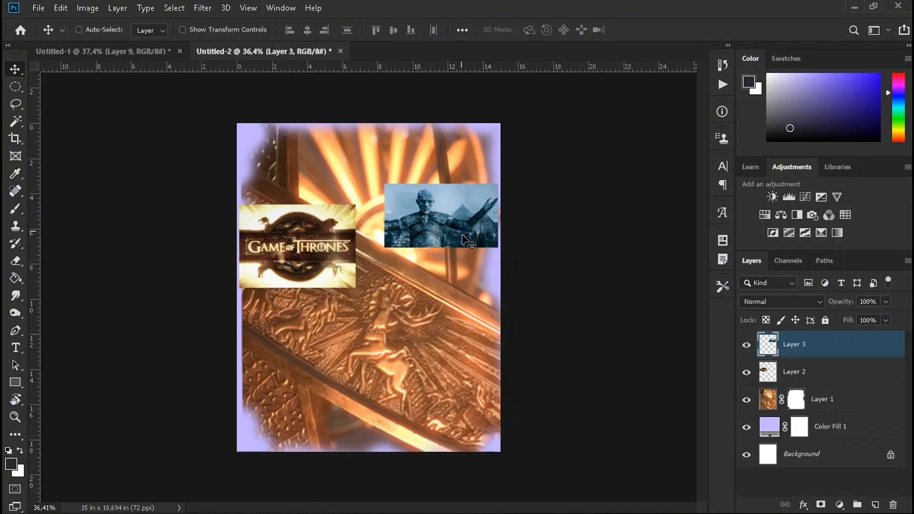
key(ctrl+t)
drag(441, 248, 449, 269)
drag(456, 245, 464, 279)
drag(470, 248, 477, 240)
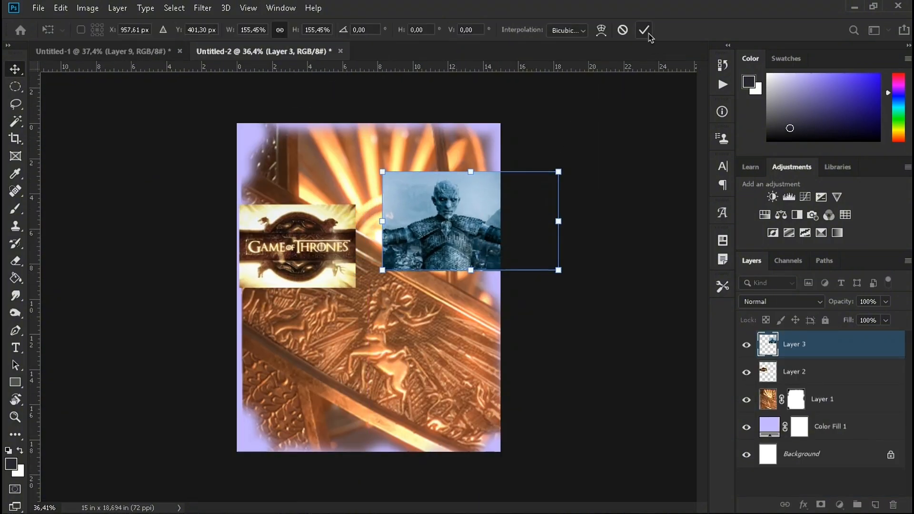
click(645, 31)
- Copy the grey dragon image from Untitled-1 into the poster, just above the Game of Thrones logo
click(119, 52)
click(327, 251)
drag(339, 250, 288, 174)
- Copy the empty Iron Throne image into the poster's centre and enlarge it to about 170%
click(173, 52)
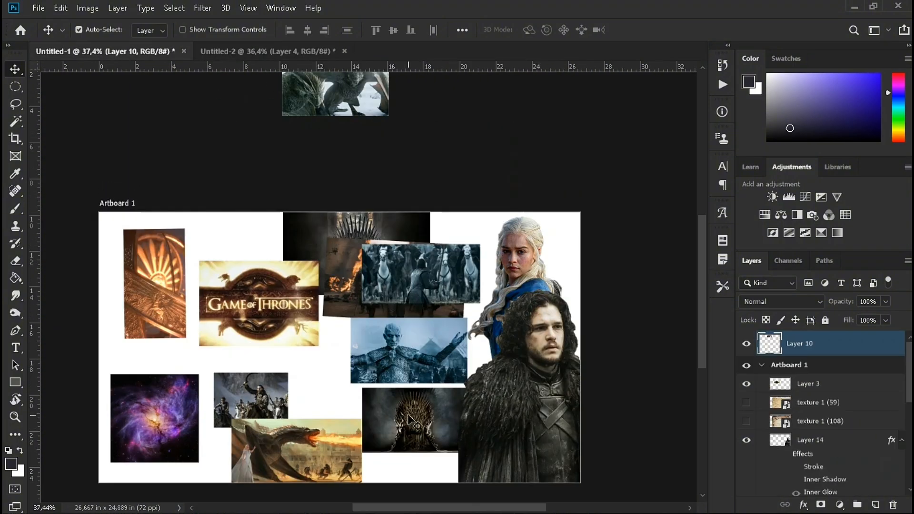
drag(419, 414, 398, 295)
key(ctrl+t)
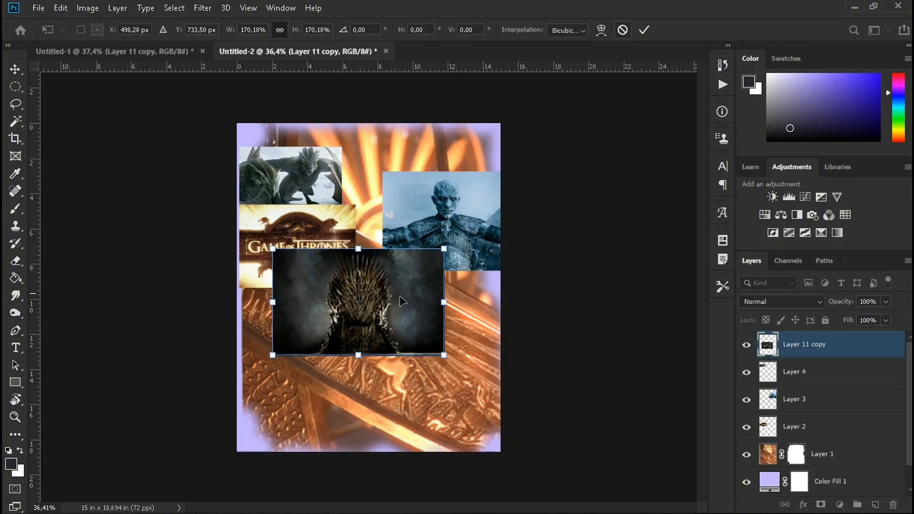
key(Return)
- Copy the seated-figure throne image to below the logo and the fiery battlefield image to the top of the poster
click(110, 51)
drag(319, 284, 335, 372)
drag(370, 266, 310, 332)
click(109, 51)
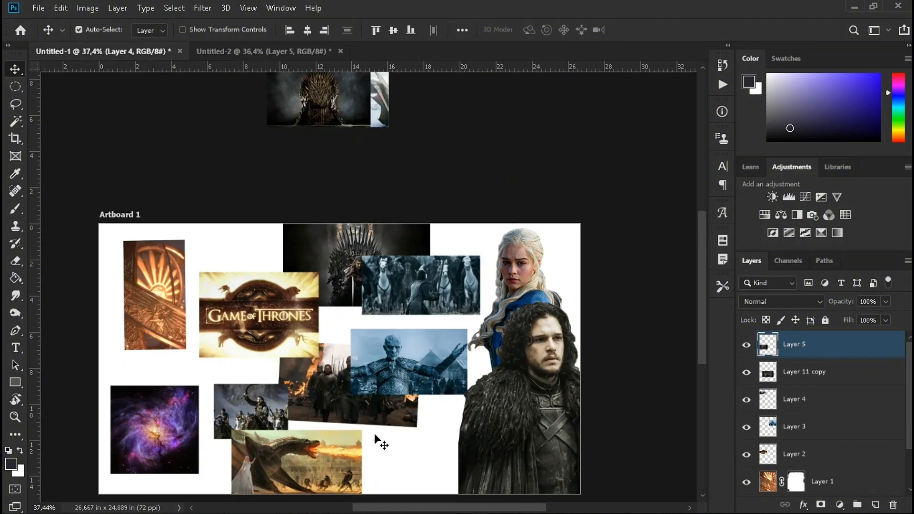
drag(378, 435, 383, 184)
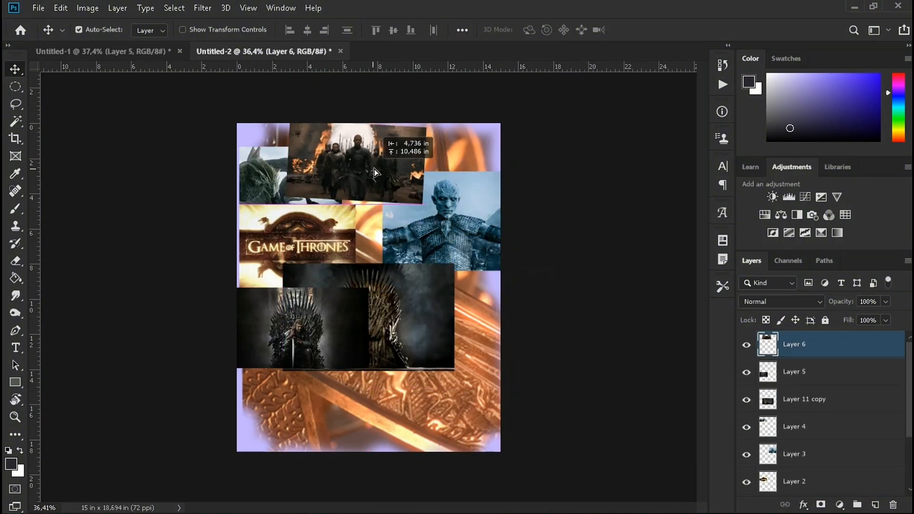
- Move the Game of Thrones logo layer, Layer 2, to the top of the layer stack
scroll(836, 402, down, 3)
click(846, 401)
drag(846, 401, 863, 343)
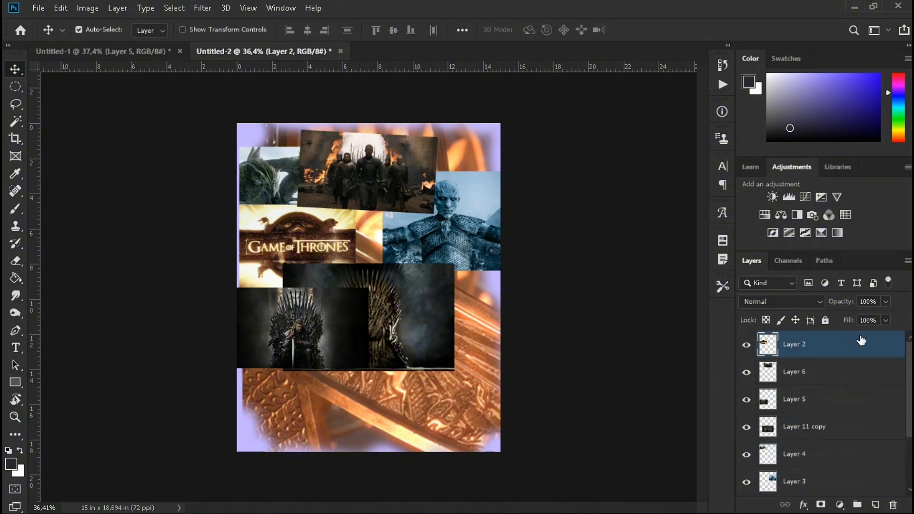
- Shift the empty throne and fiery battlefield images to the right, and raise the Night King layer to directly below Layer 2
drag(385, 309, 455, 317)
drag(382, 173, 407, 166)
drag(843, 481, 853, 366)
- Add a layer mask to the Game of Thrones logo layer and paint its hard edges away with the soft black brush
click(336, 269)
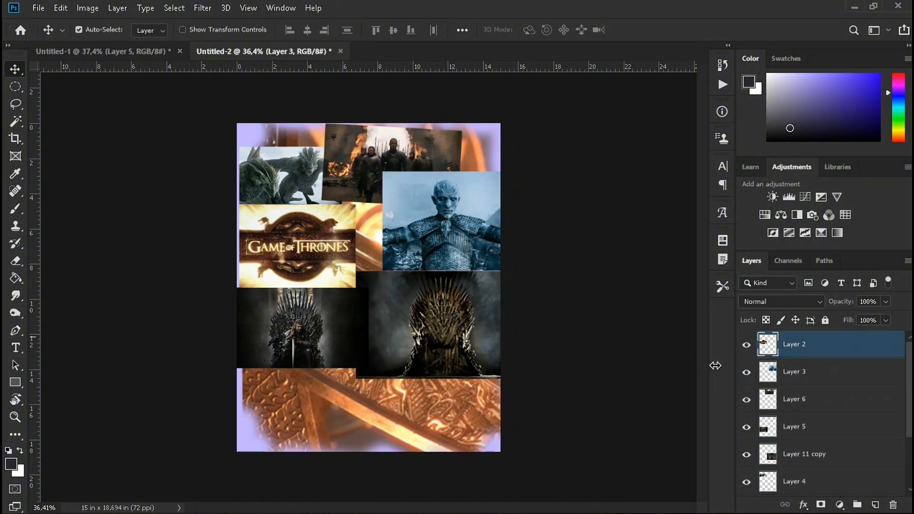
click(820, 506)
click(16, 208)
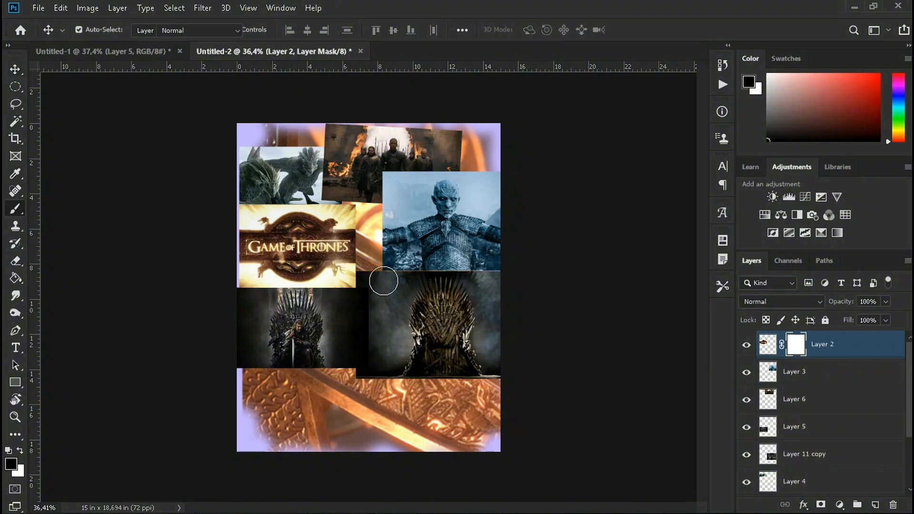
mouse_move(357, 286)
mouse_down()
mouse_move(314, 305)
mouse_move(247, 300)
mouse_move(241, 281)
mouse_move(239, 211)
mouse_move(345, 207)
mouse_move(333, 204)
mouse_move(367, 288)
mouse_move(367, 267)
mouse_move(237, 277)
mouse_move(226, 220)
mouse_up()
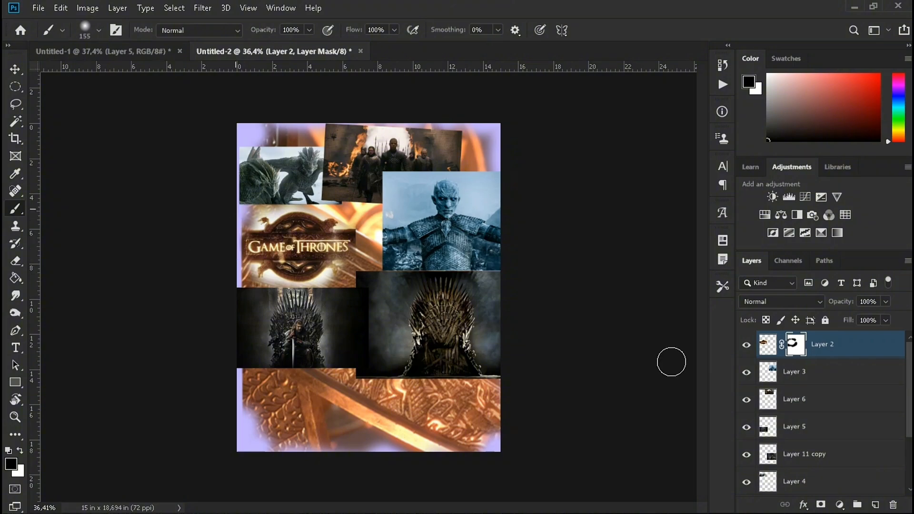
- Add a layer mask to the Night King layer, Layer 3, and brush away the sky around the figure
click(15, 69)
key(alt+bracketleft)
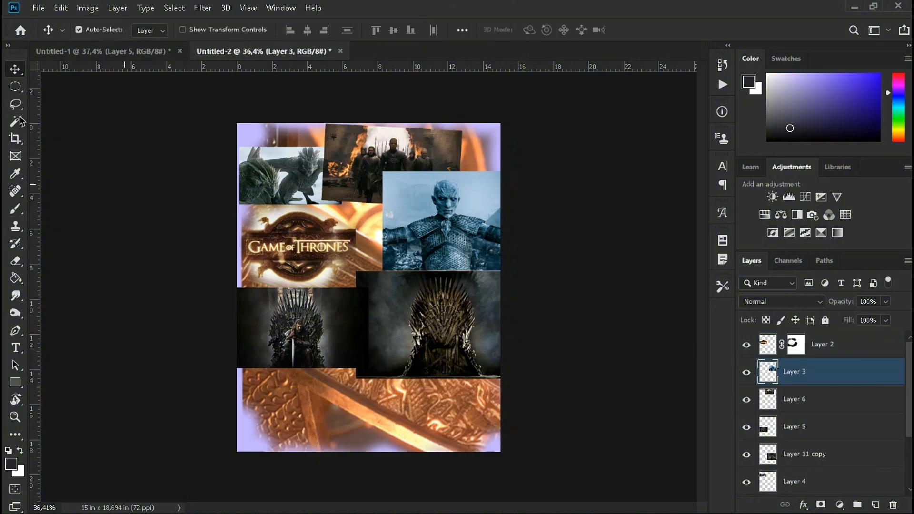
click(16, 208)
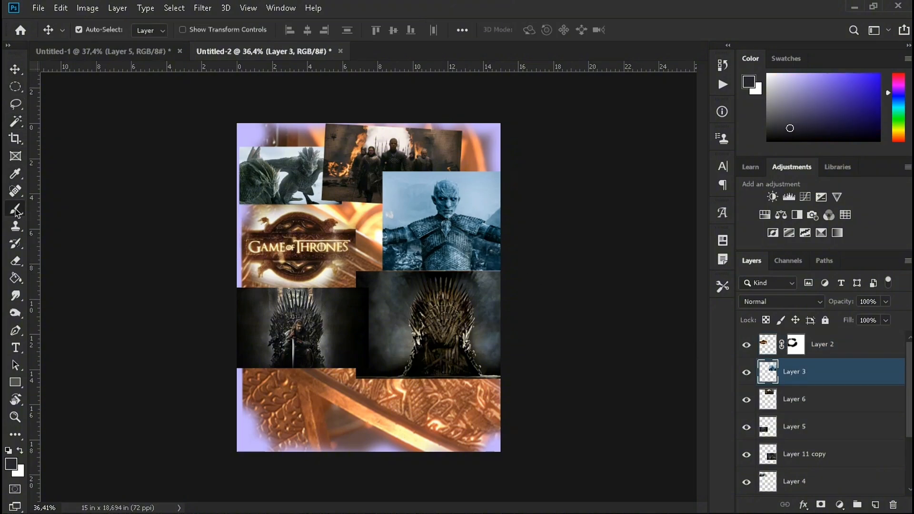
click(819, 501)
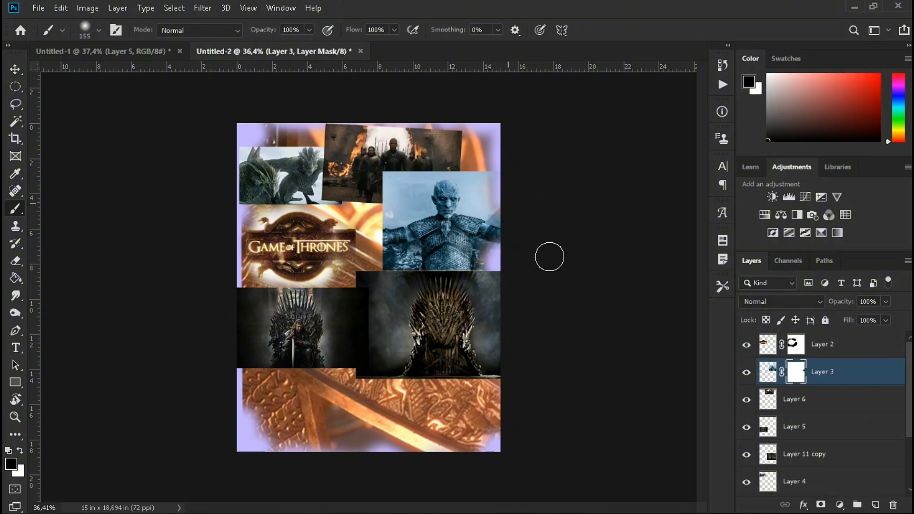
mouse_move(474, 159)
mouse_down()
mouse_move(391, 159)
mouse_move(437, 141)
mouse_move(415, 166)
mouse_move(464, 154)
mouse_move(377, 182)
mouse_move(388, 269)
mouse_up()
- Add a layer mask to the fiery battlefield layer, Layer 6, and brush away its hard outer edges
click(837, 400)
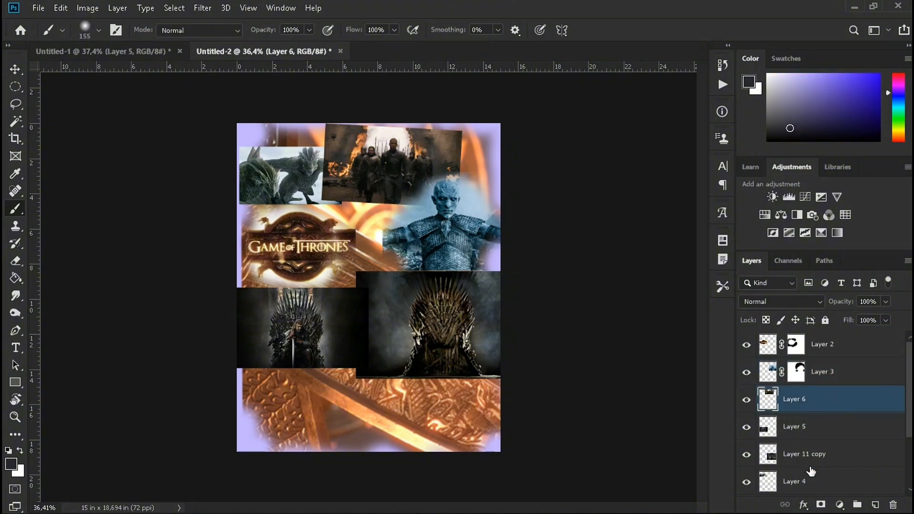
click(820, 504)
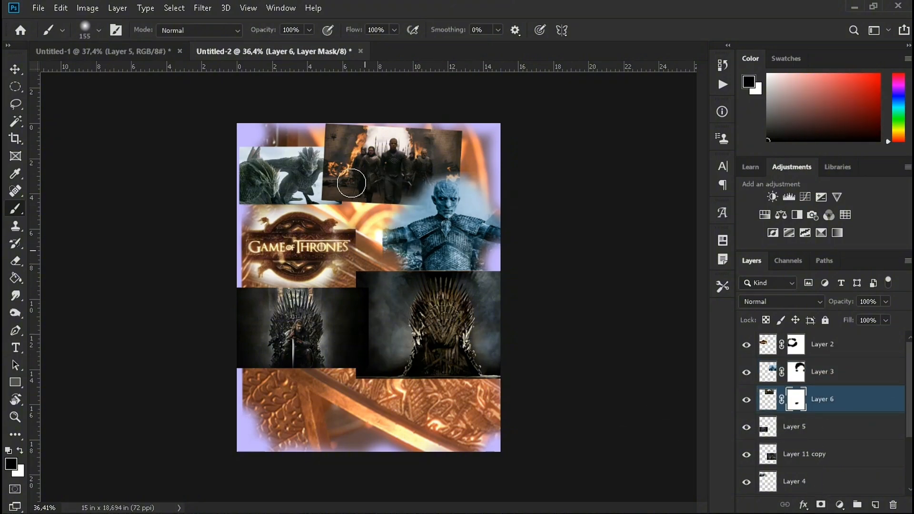
drag(329, 195, 329, 179)
drag(319, 141, 344, 107)
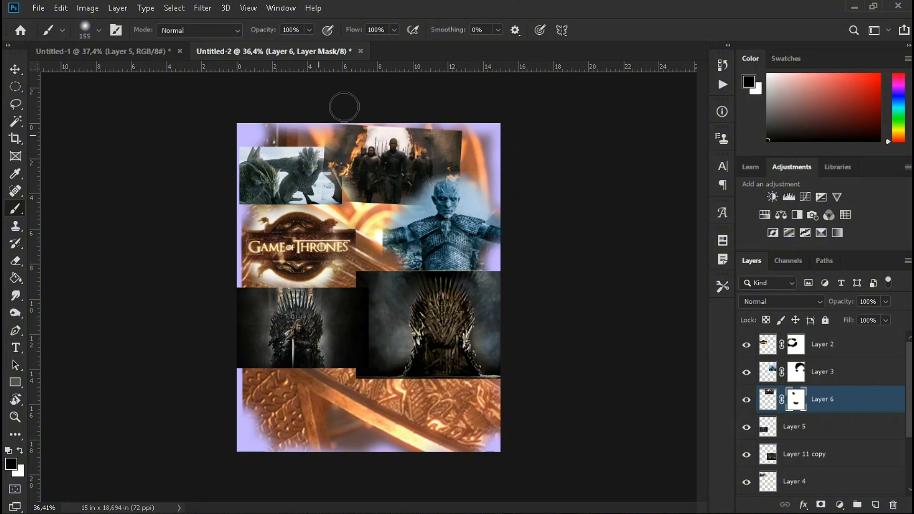
mouse_move(470, 120)
mouse_down()
mouse_move(463, 164)
mouse_move(462, 107)
mouse_up()
- Add layer masks to the two throne images, Layer 5 and Layer 11 copy, and brush away the dark edges around each throne
click(837, 425)
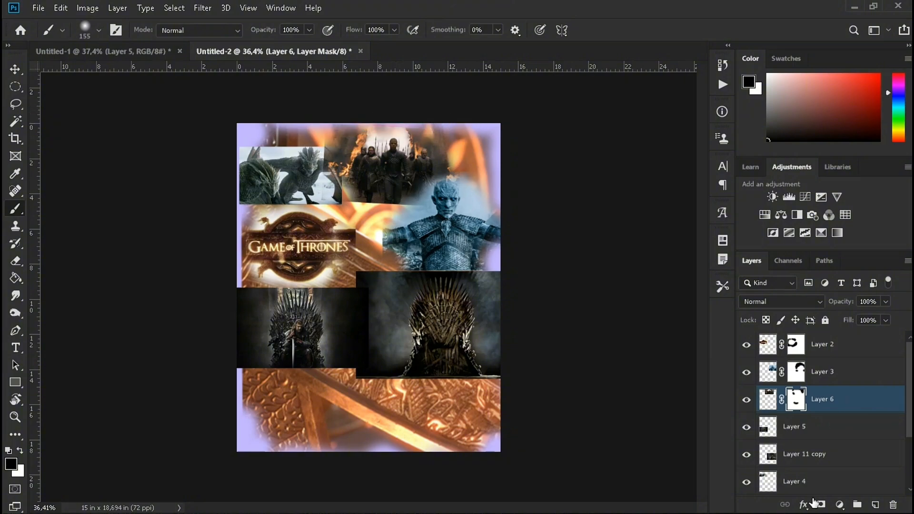
click(820, 504)
mouse_move(352, 295)
mouse_down()
mouse_move(333, 374)
mouse_move(241, 271)
mouse_move(290, 267)
mouse_move(333, 285)
mouse_up()
click(849, 456)
click(821, 504)
mouse_move(369, 381)
mouse_down()
mouse_move(361, 272)
mouse_move(494, 324)
mouse_move(486, 414)
mouse_move(400, 400)
mouse_up()
- Add a layer mask to the dragon layer, Layer 4, and soften the image's edges with the black brush
scroll(822, 421, down, 1)
click(828, 454)
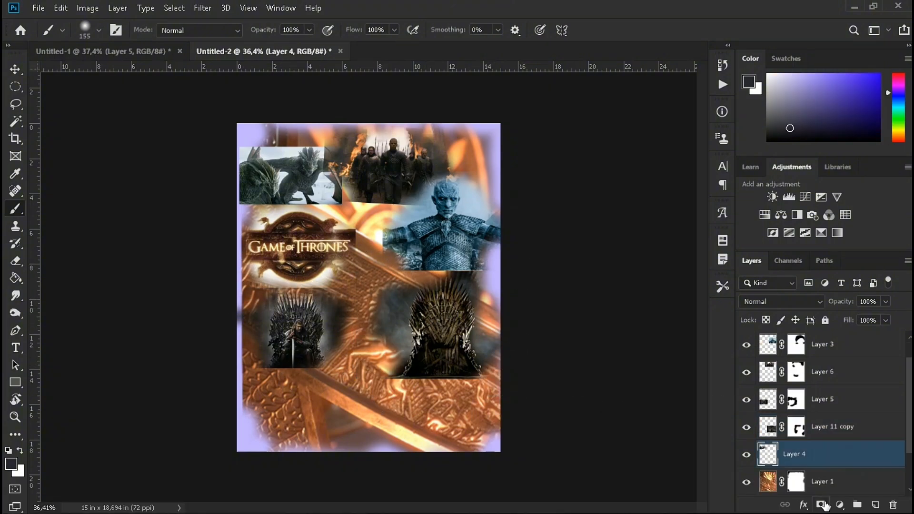
click(821, 504)
mouse_move(230, 190)
mouse_down()
mouse_move(238, 145)
mouse_move(298, 123)
mouse_move(343, 220)
mouse_move(328, 218)
mouse_move(370, 212)
mouse_up()
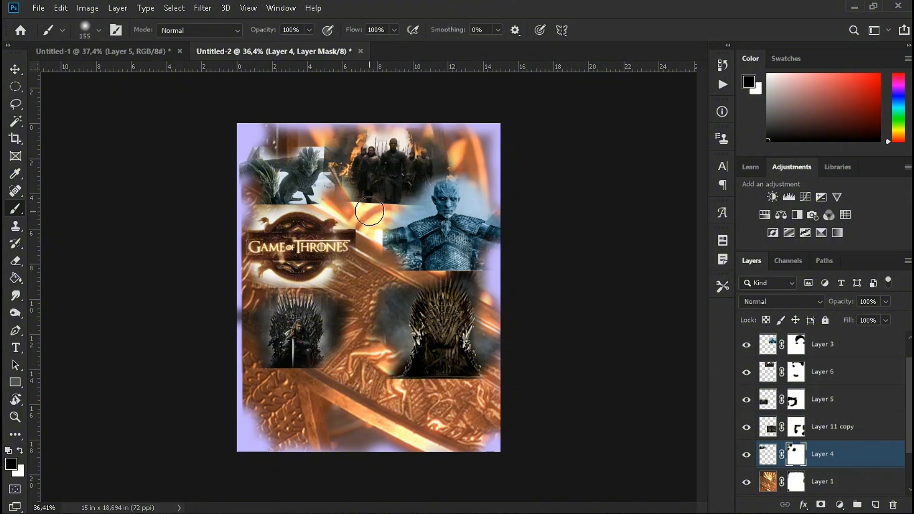
key(v)
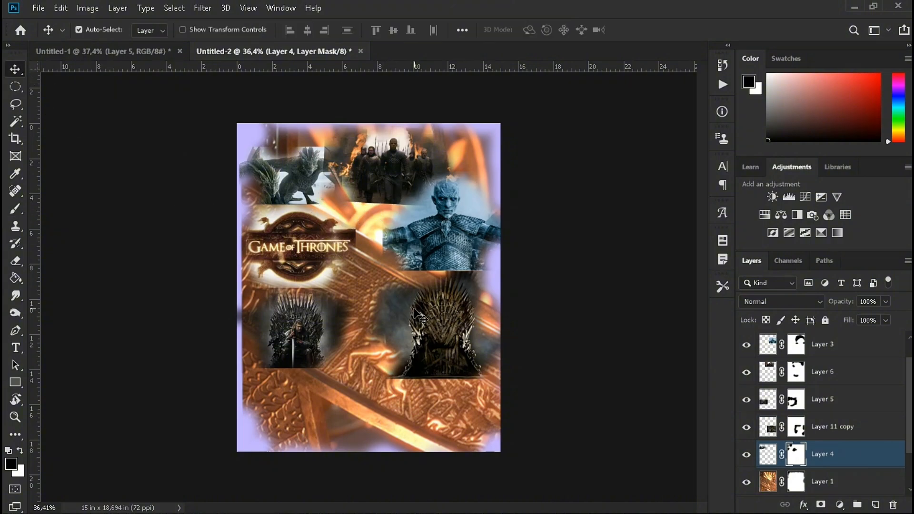
- Create a new layer above Layer 2 and choose an irregular textured brush at 105 px
scroll(868, 392, up, 1)
click(873, 352)
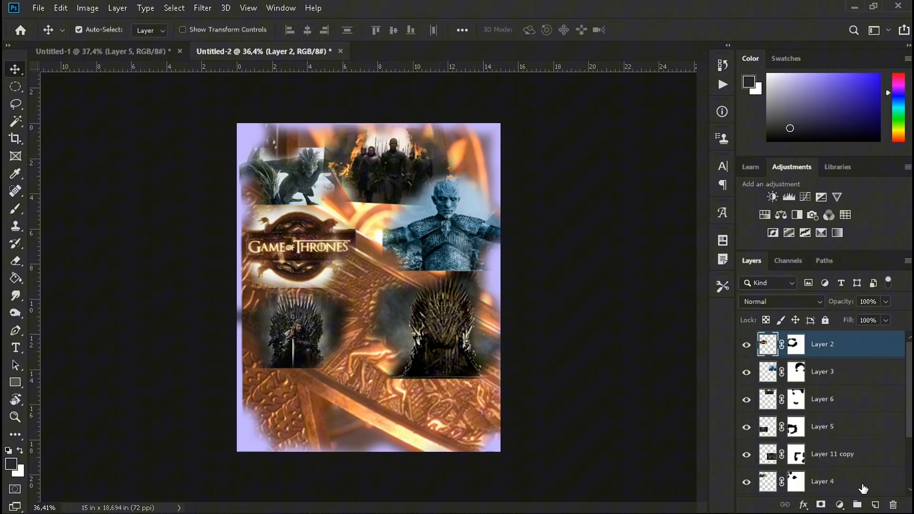
click(881, 507)
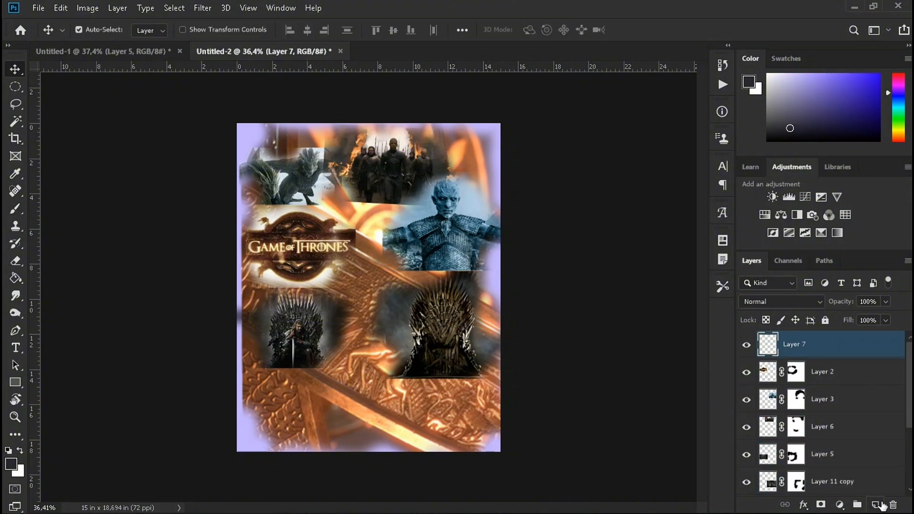
click(16, 210)
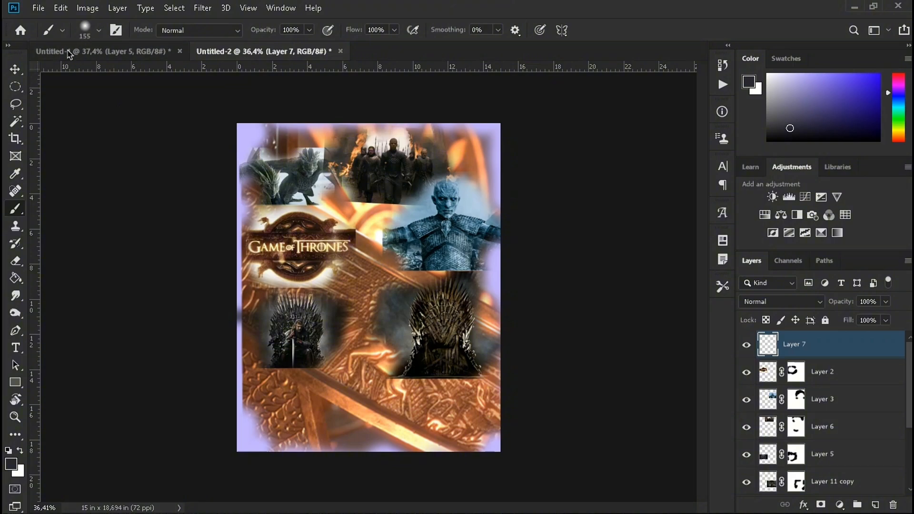
click(99, 32)
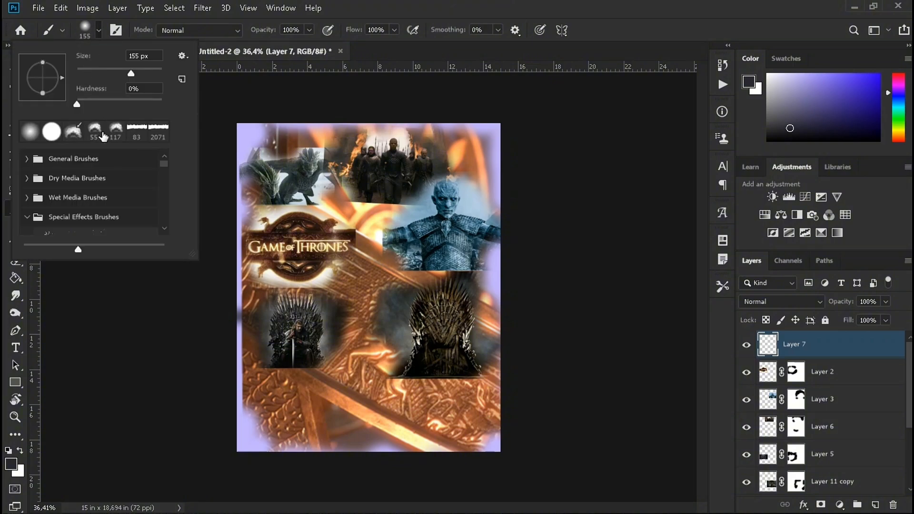
click(95, 131)
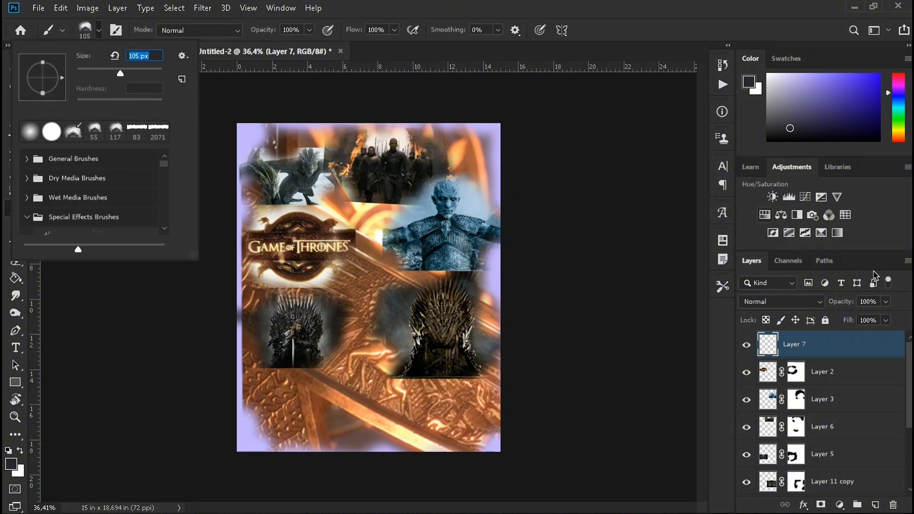
- Paint two broad bright red strokes across the collage on Layer 7 and lower the layer's opacity to 33%
drag(902, 88, 903, 74)
click(878, 75)
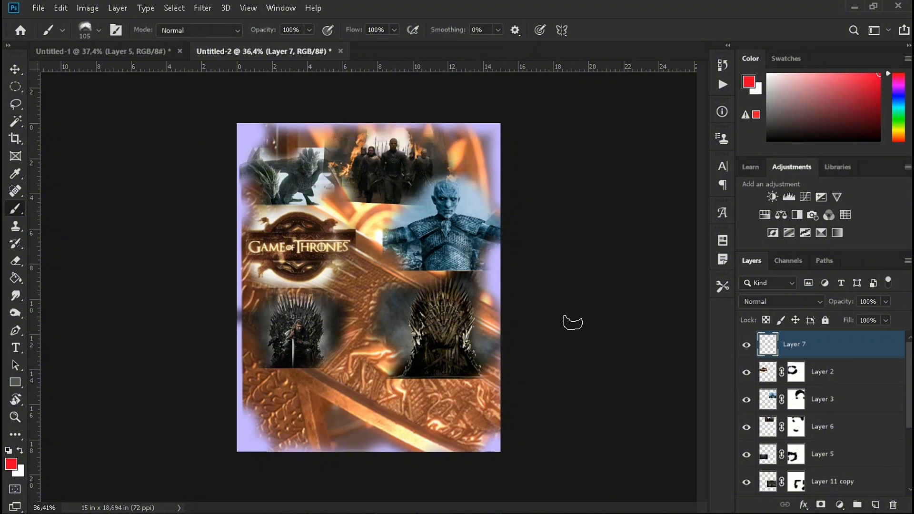
mouse_move(346, 426)
mouse_down()
mouse_move(473, 318)
mouse_move(440, 365)
mouse_move(365, 405)
mouse_move(474, 256)
mouse_move(439, 351)
mouse_up()
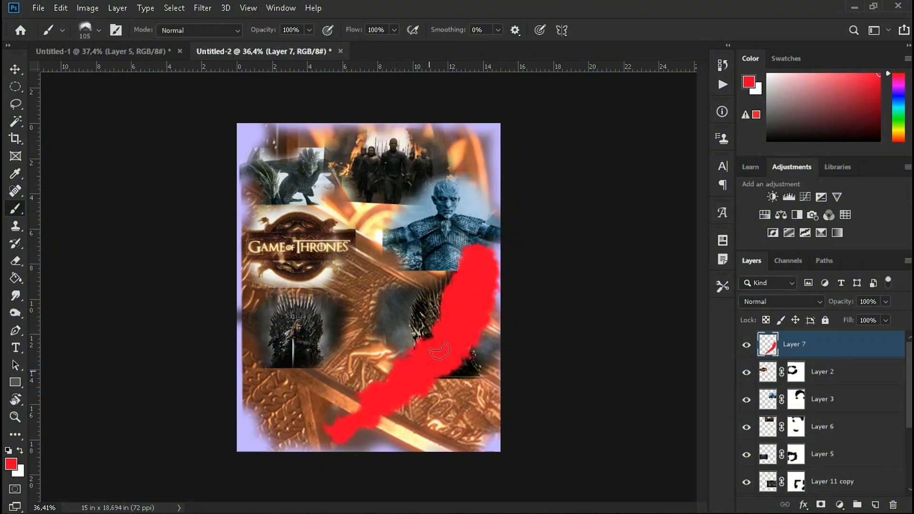
drag(370, 213, 316, 140)
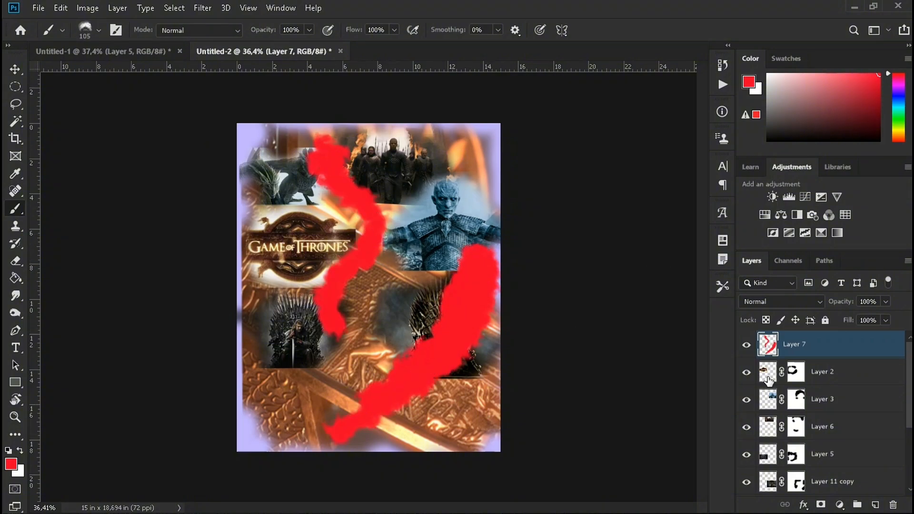
click(885, 301)
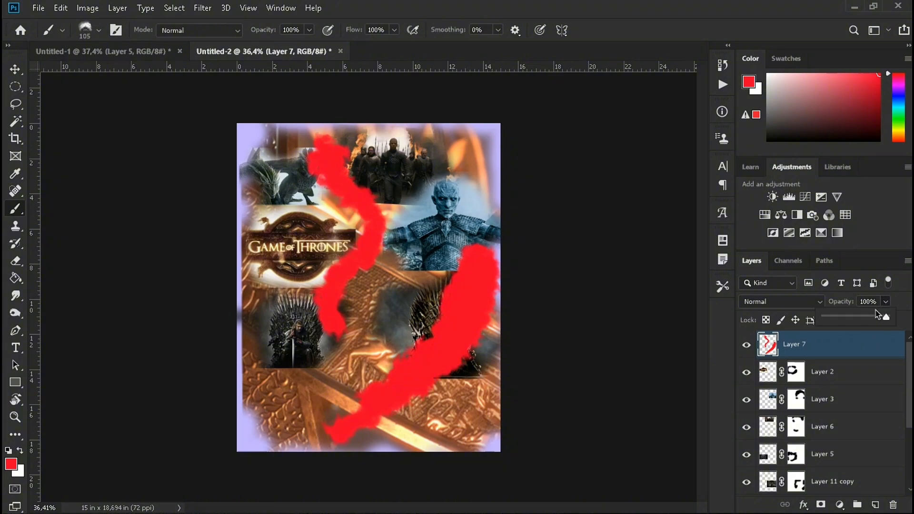
drag(888, 316, 843, 322)
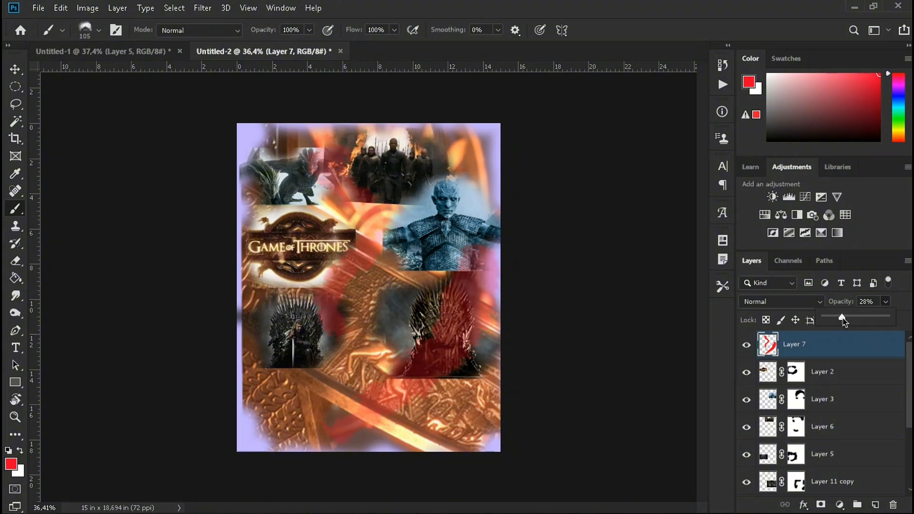
- Paint red strokes on another new layer around the poster's edges and between the images, and set its opacity to 38%
click(874, 505)
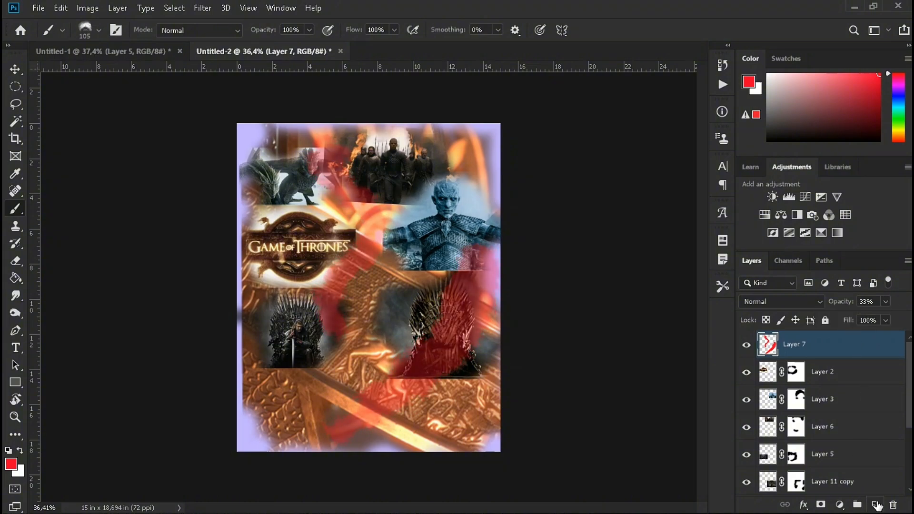
mouse_move(317, 428)
mouse_down()
mouse_move(259, 360)
mouse_move(251, 198)
mouse_move(271, 125)
mouse_up()
mouse_move(498, 221)
mouse_down()
mouse_move(478, 433)
mouse_move(318, 415)
mouse_up()
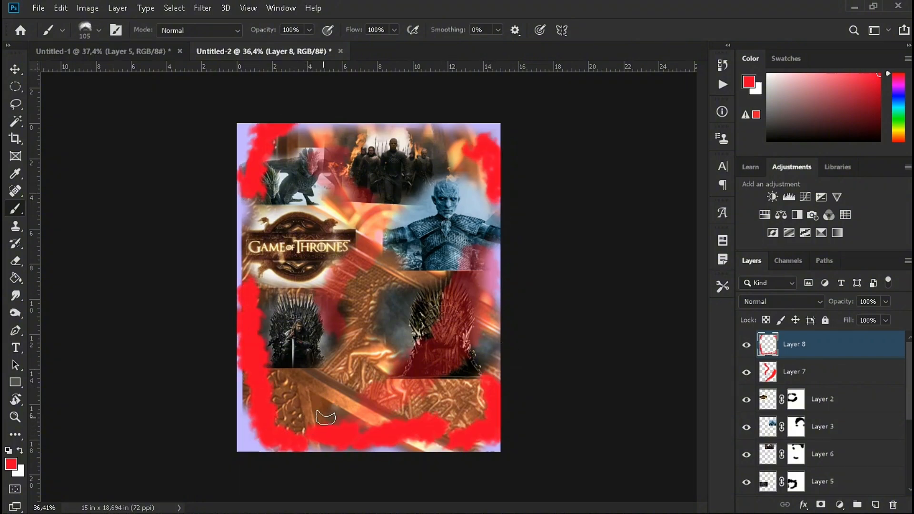
drag(495, 323, 397, 255)
mouse_move(246, 245)
mouse_down()
mouse_move(262, 197)
mouse_move(322, 190)
mouse_move(255, 214)
mouse_up()
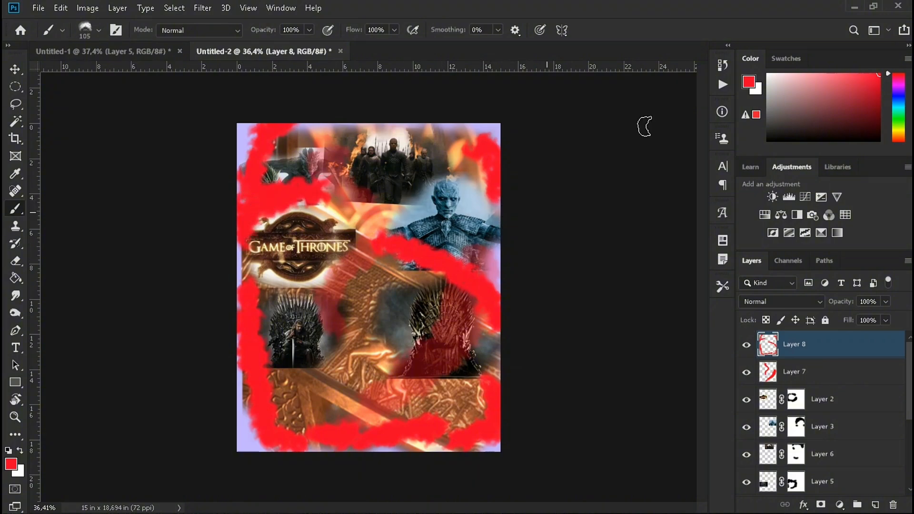
click(885, 301)
drag(851, 322, 855, 322)
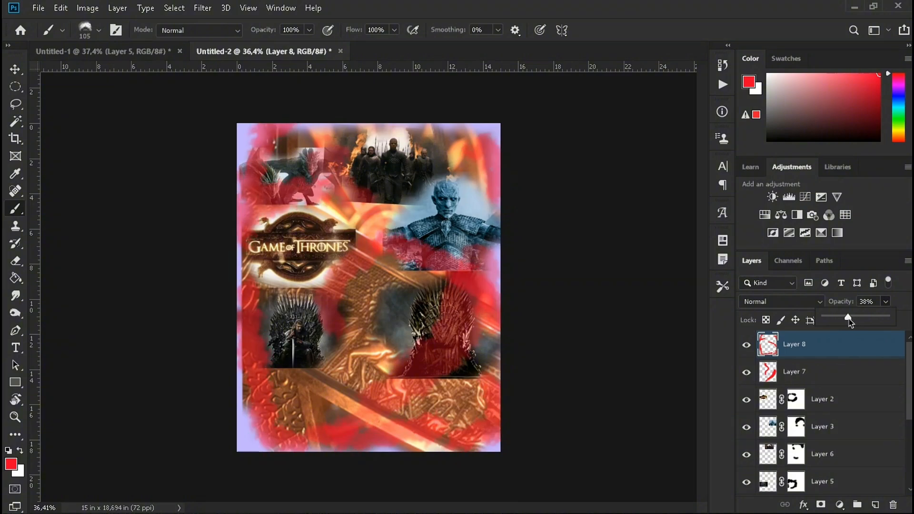
- Add a 1 px black outside Stroke effect to the red border layer, Layer 8
click(22, 69)
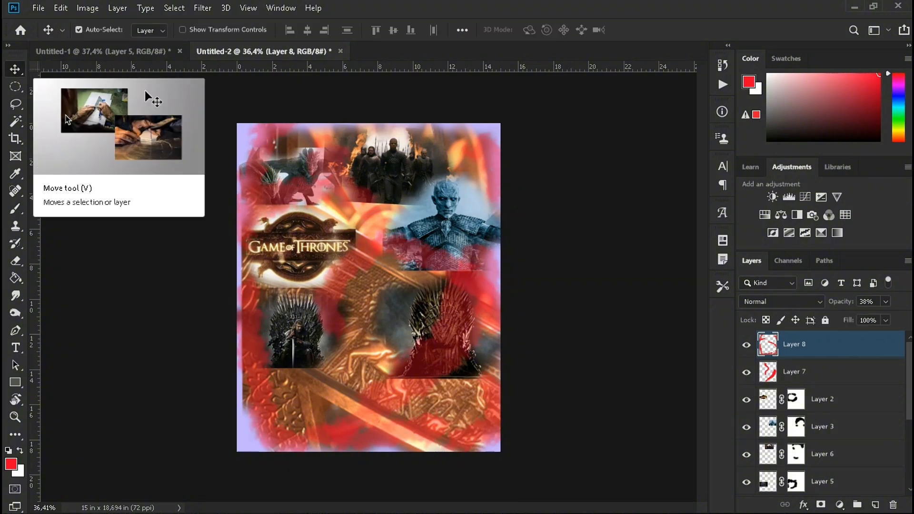
double_click(881, 346)
mouse_move(446, 164)
mouse_down()
mouse_move(555, 151)
mouse_move(704, 173)
mouse_move(684, 181)
mouse_up()
click(460, 270)
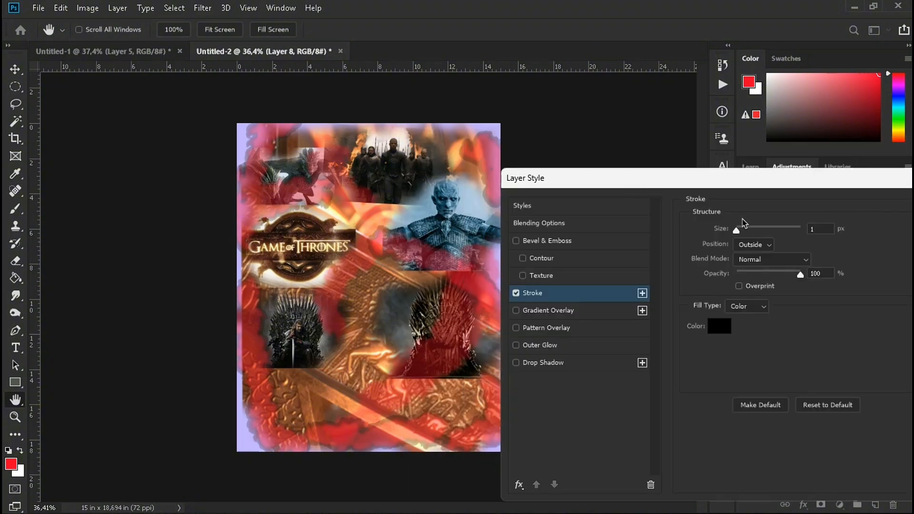
drag(754, 233, 705, 241)
drag(644, 185, 393, 189)
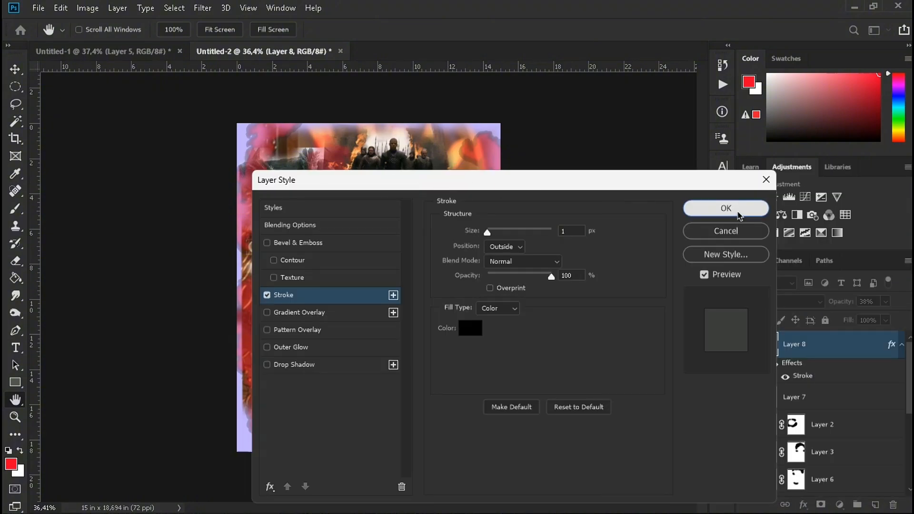
click(725, 208)
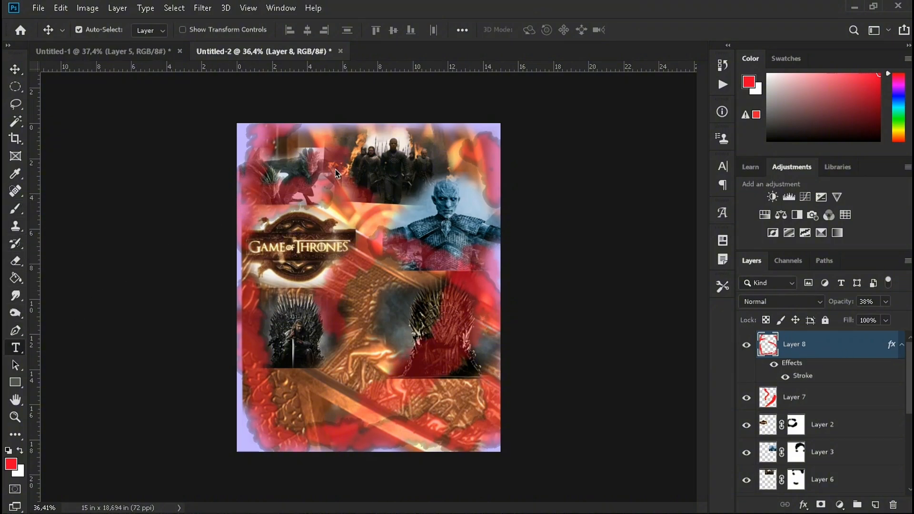
- Set the Type tool's text color to black, 000000
key(t)
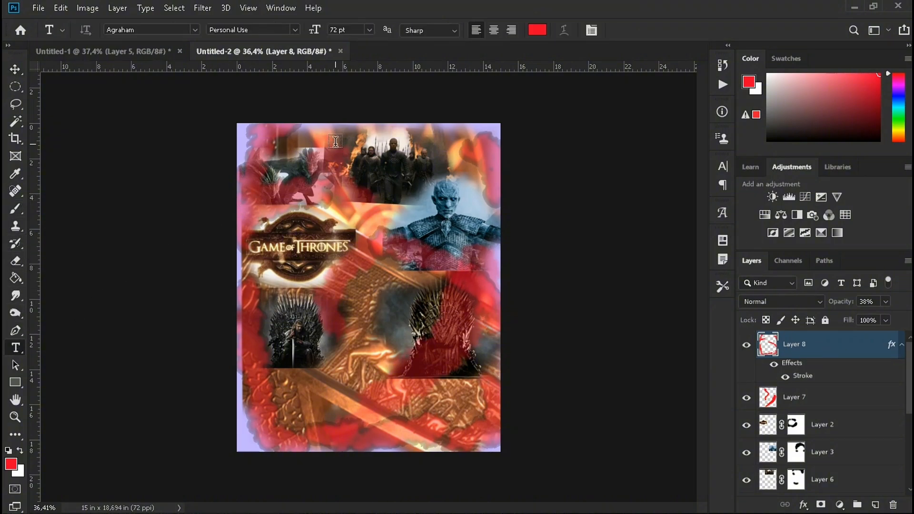
click(537, 30)
text(000000)
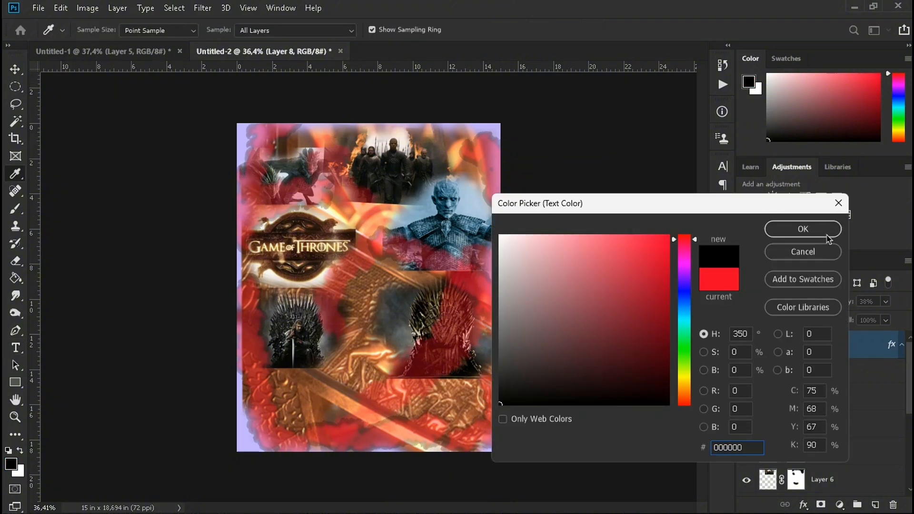
click(802, 229)
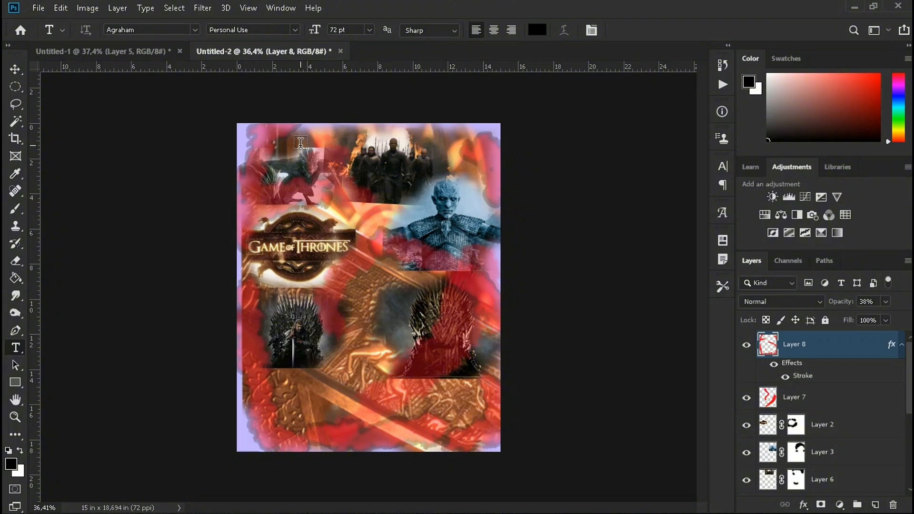
- Add the text "jon snow" near the top of the poster in the Agraham font at 72 pt
click(301, 143)
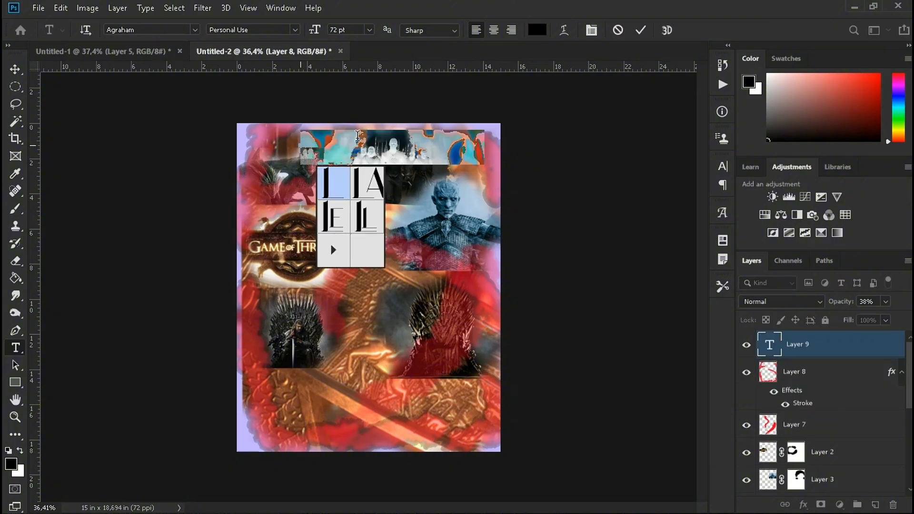
click(196, 30)
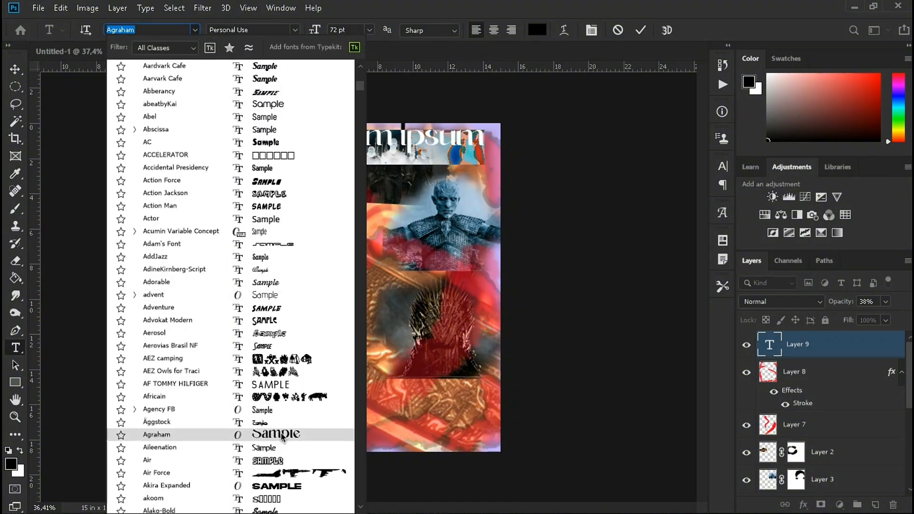
click(282, 434)
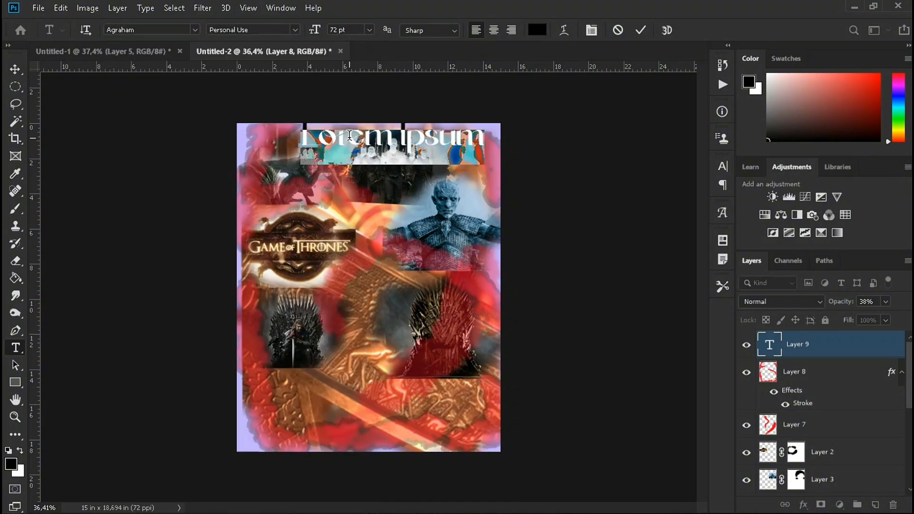
text(jon snow)
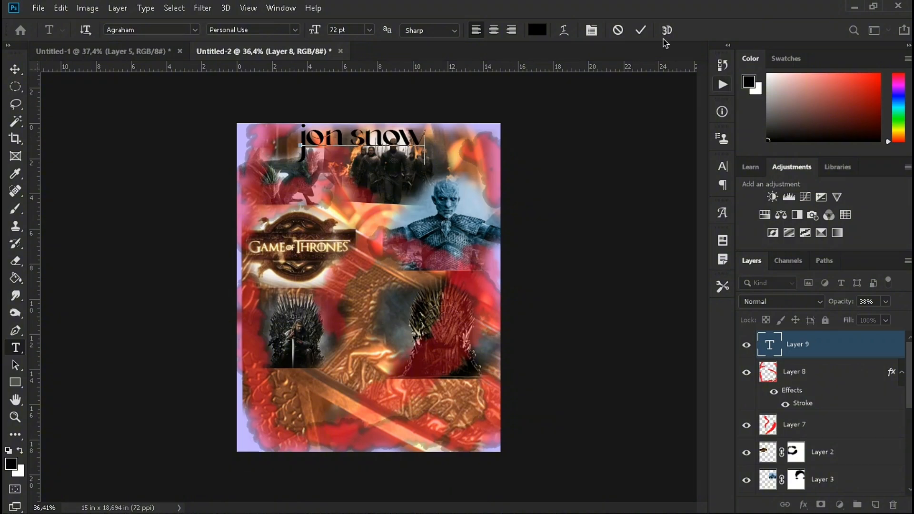
- Enlarge the "jon snow" text to span most of the poster's width and place it over the dragon and battlefield images
click(15, 69)
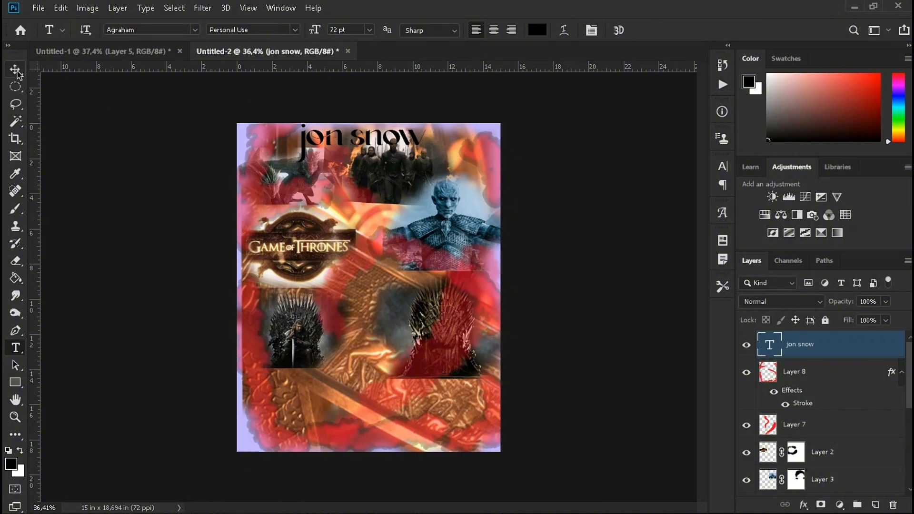
drag(372, 162, 379, 227)
key(ctrl+t)
drag(483, 219, 468, 210)
drag(395, 179, 418, 180)
drag(382, 216, 386, 219)
click(643, 30)
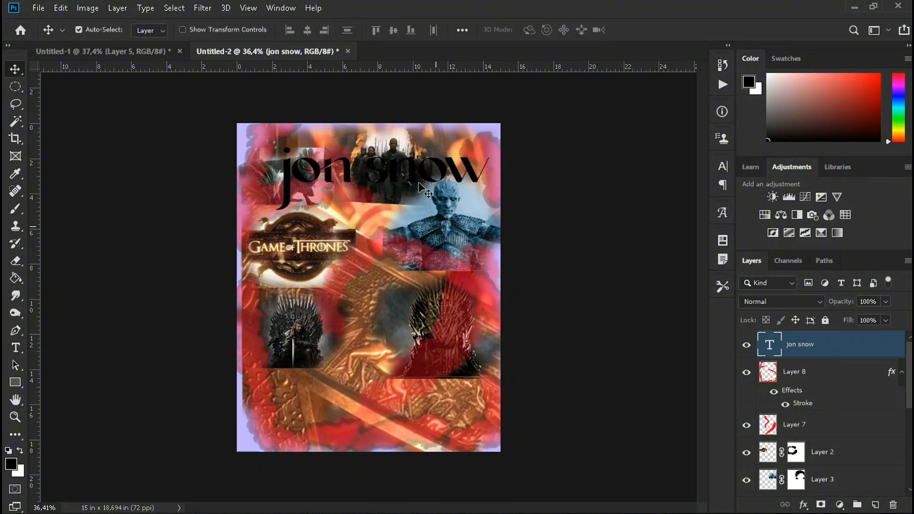
- Set alignment to the canvas and center the "jon snow" text horizontally on the poster
click(462, 30)
click(502, 151)
click(490, 163)
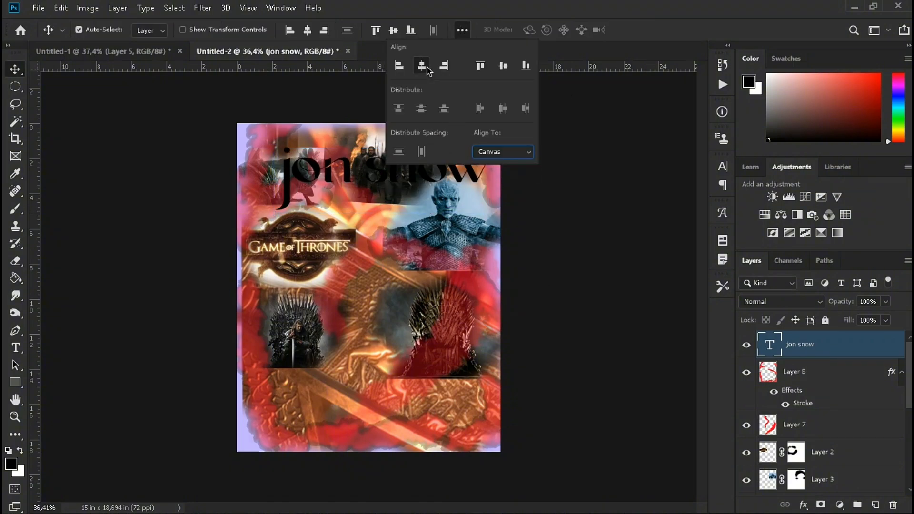
click(421, 65)
click(614, 235)
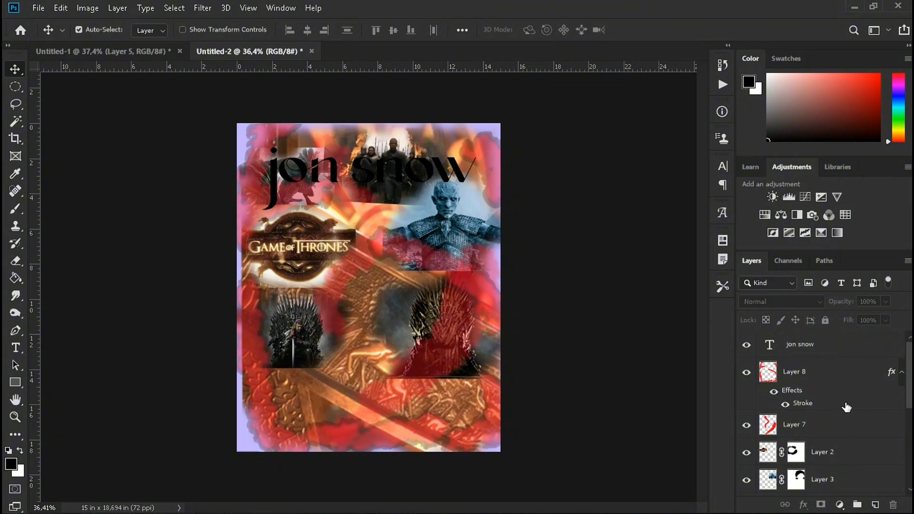
- Add a white (ffffff) outside Stroke effect to the "jon snow" text layer
click(867, 348)
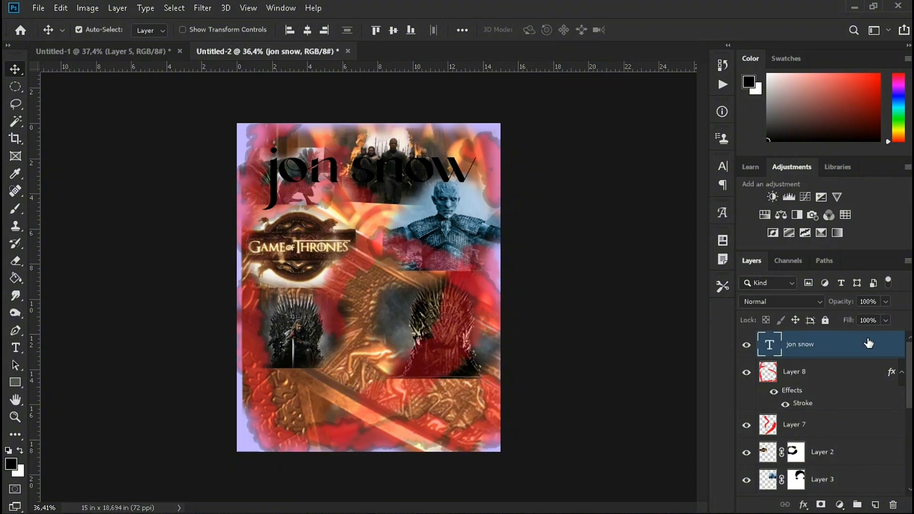
double_click(868, 344)
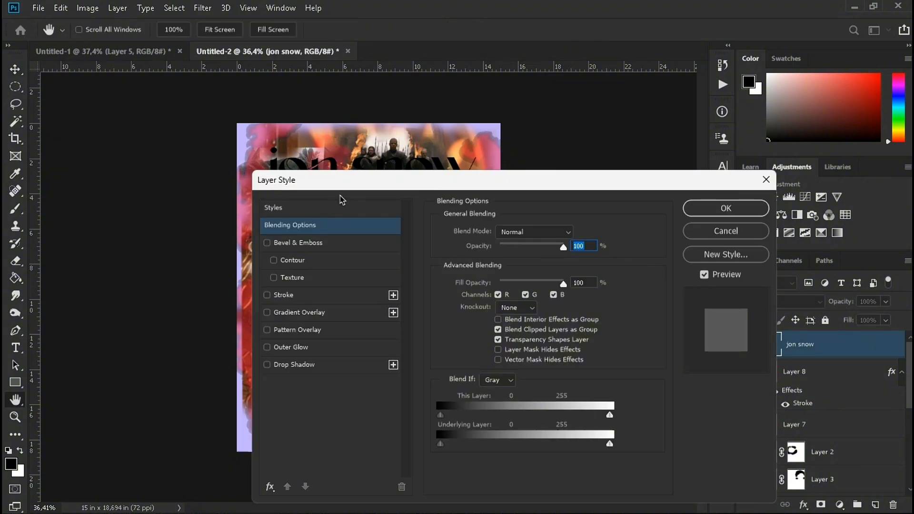
drag(360, 188, 505, 159)
click(428, 266)
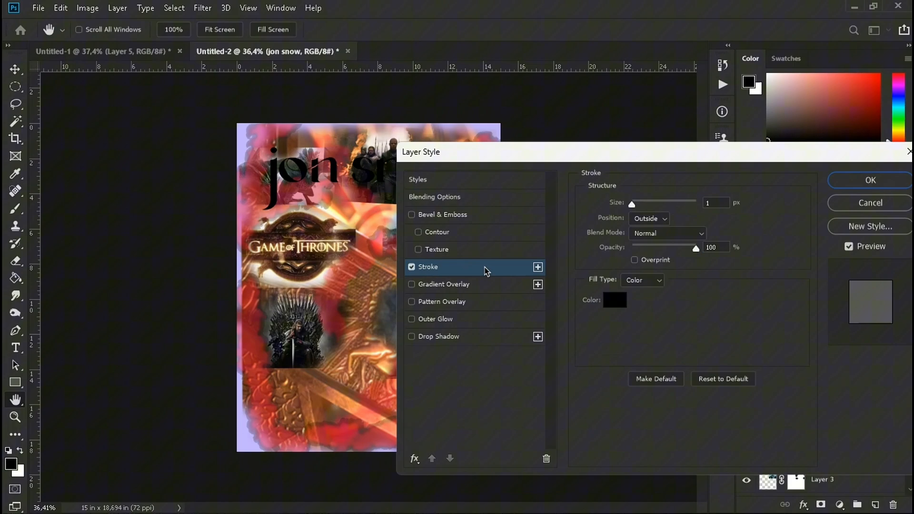
click(615, 300)
text(ffffff)
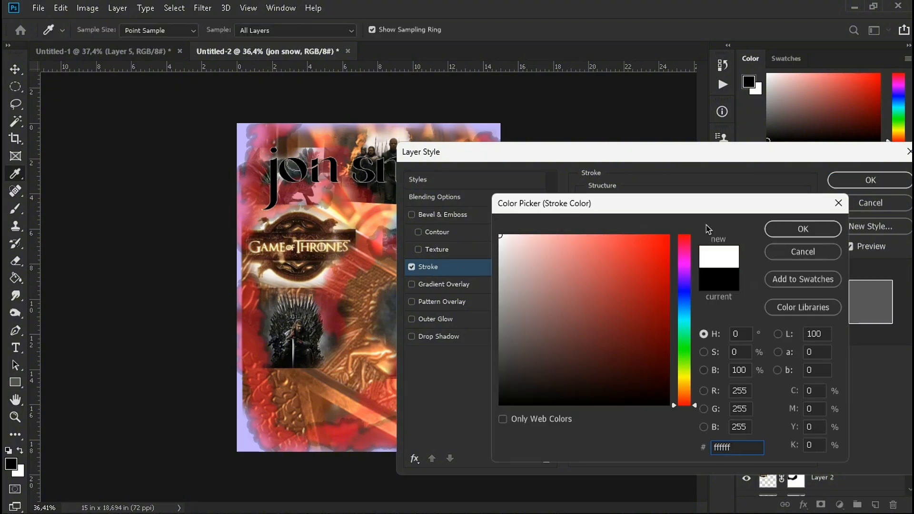
click(815, 230)
drag(634, 204, 636, 204)
click(870, 181)
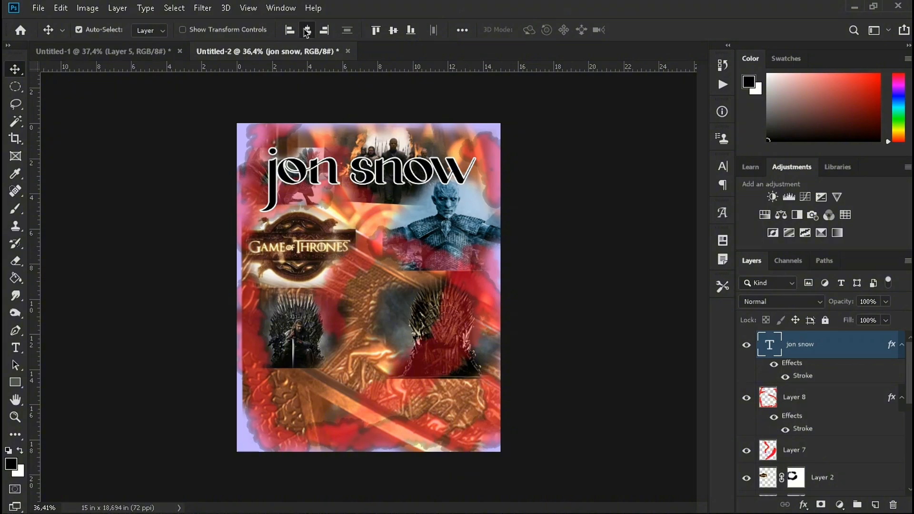
- Set the opacity of the red border layer, Layer 8, to 43% and reselect the "jon snow" layer
click(836, 397)
drag(885, 301, 873, 320)
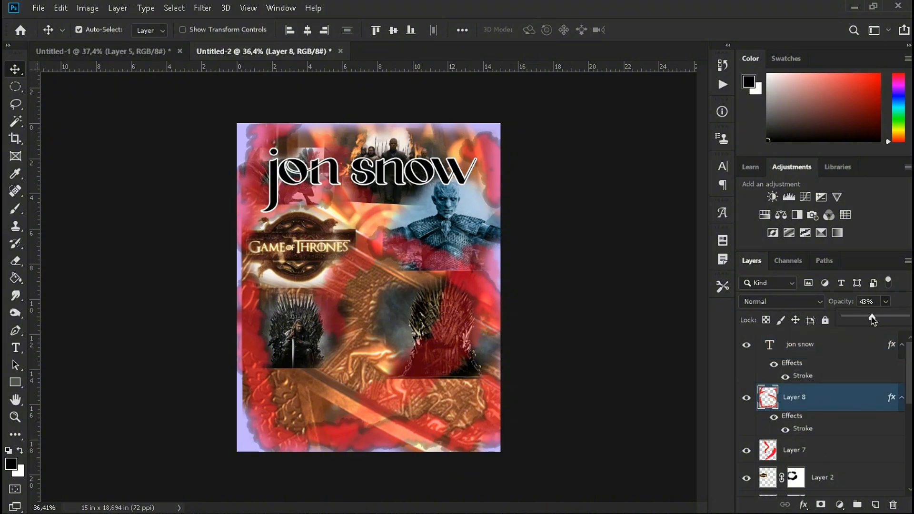
click(835, 348)
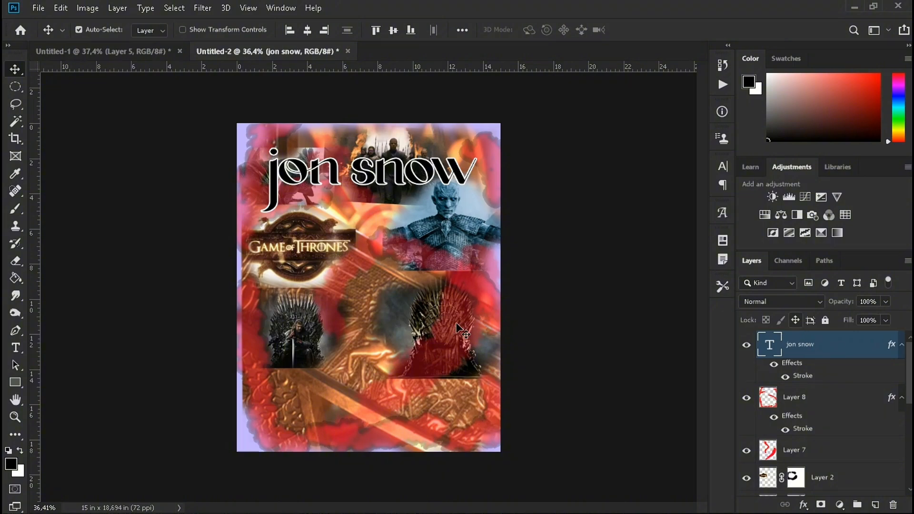
- Copy the purple galaxy image from Untitled-1 onto the poster title and clip it to the "jon snow" text layer
click(155, 50)
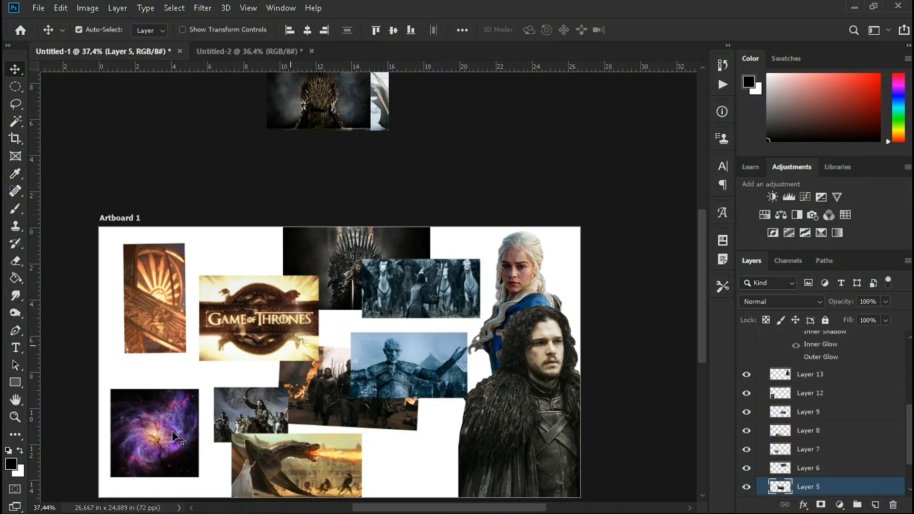
drag(172, 430, 393, 210)
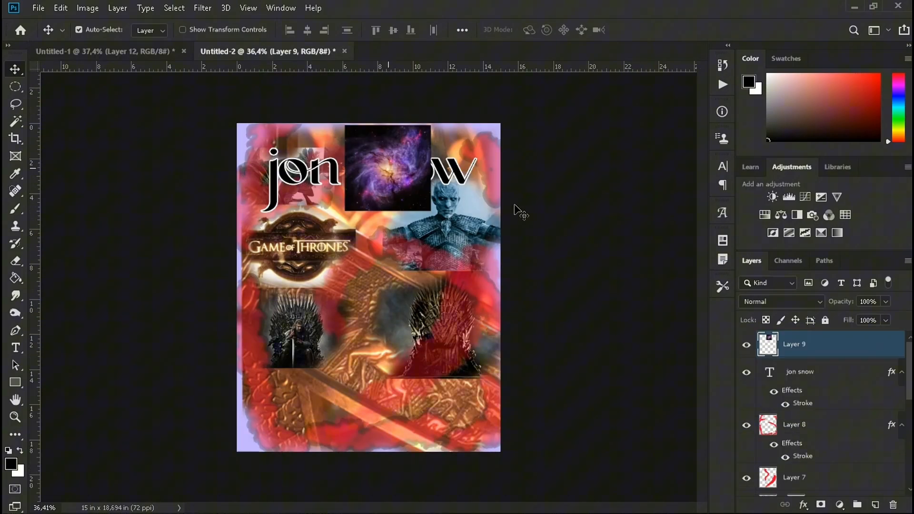
alt+click(808, 357)
key(ctrl+r)
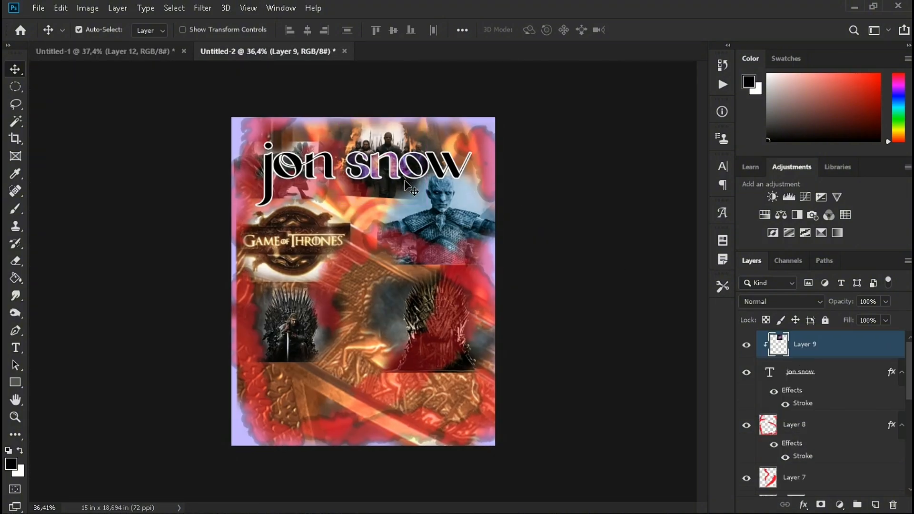
key(ctrl+r)
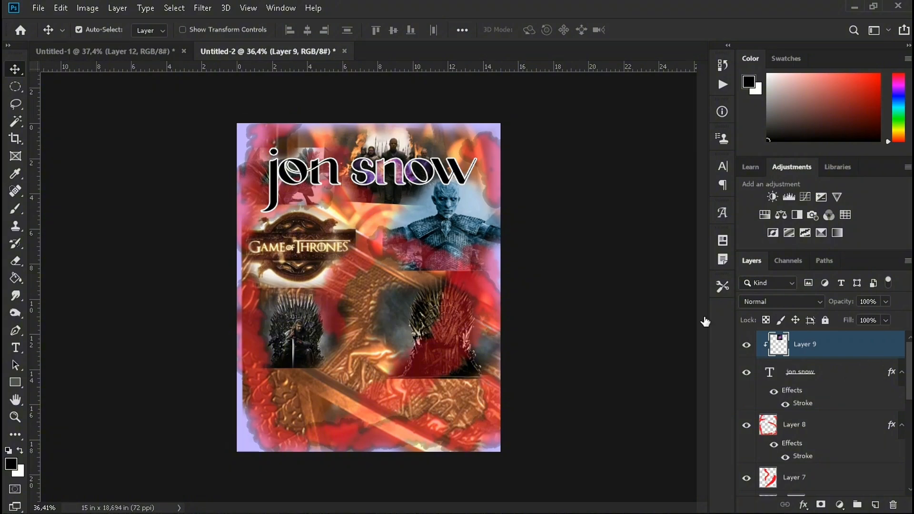
- Scale the clipped galaxy image to 208.71% and position it over the "jon snow" title
key(ctrl+t)
drag(376, 195, 376, 230)
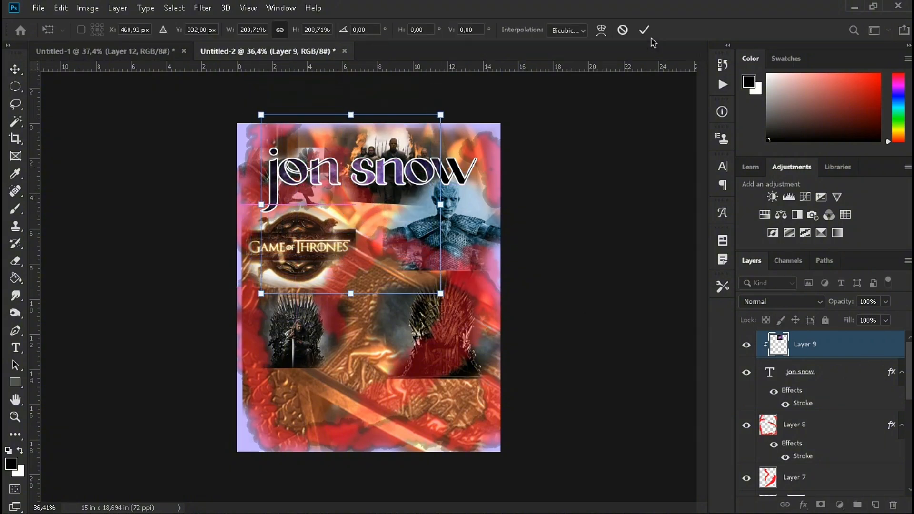
key(Return)
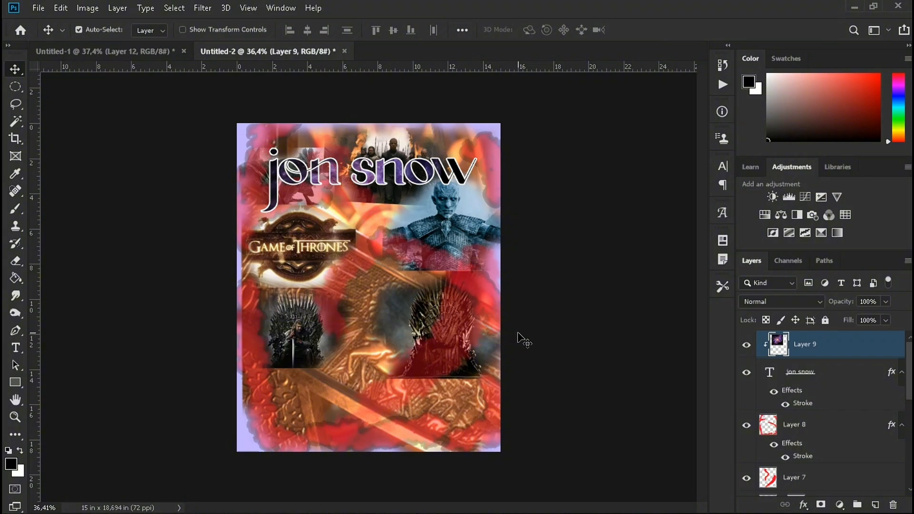
- Copy the cutout of the dark-haired man in the fur cloak from Untitled-1 into the middle of the poster
click(132, 49)
scroll(632, 397, down, 1)
scroll(881, 422, up, 3)
scroll(881, 422, down, 3)
drag(490, 342, 392, 333)
- Copy the blonde woman's cutout from Untitled-1 into the poster and place it beside the cloaked man, with her layer beneath his
click(102, 51)
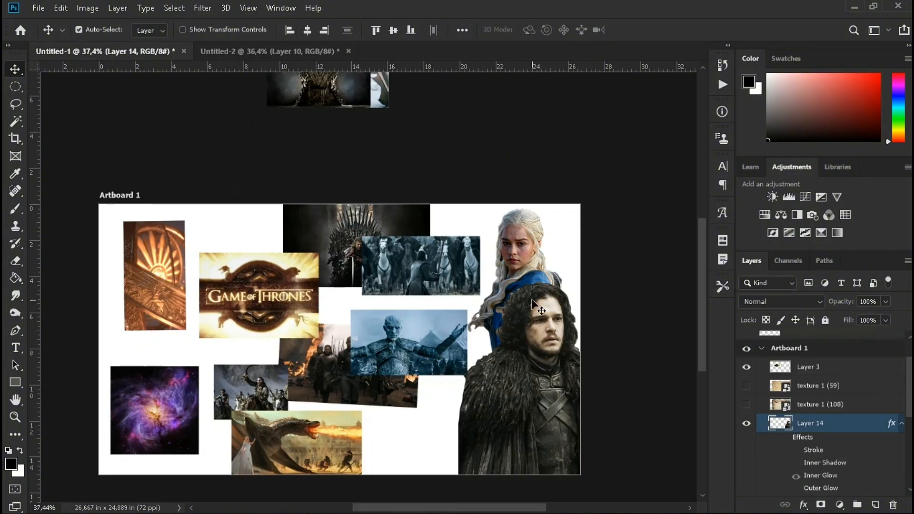
click(526, 276)
drag(526, 276, 333, 228)
drag(860, 357, 848, 432)
drag(343, 234, 358, 229)
- Move the Game of Thrones logo and left throne image upward, and fine-tune the positions of the woman and cloaked man
drag(288, 243, 286, 218)
mouse_move(344, 243)
mouse_down()
mouse_move(345, 220)
mouse_move(342, 236)
mouse_up()
mouse_move(398, 321)
mouse_down()
mouse_move(401, 306)
mouse_move(394, 306)
mouse_up()
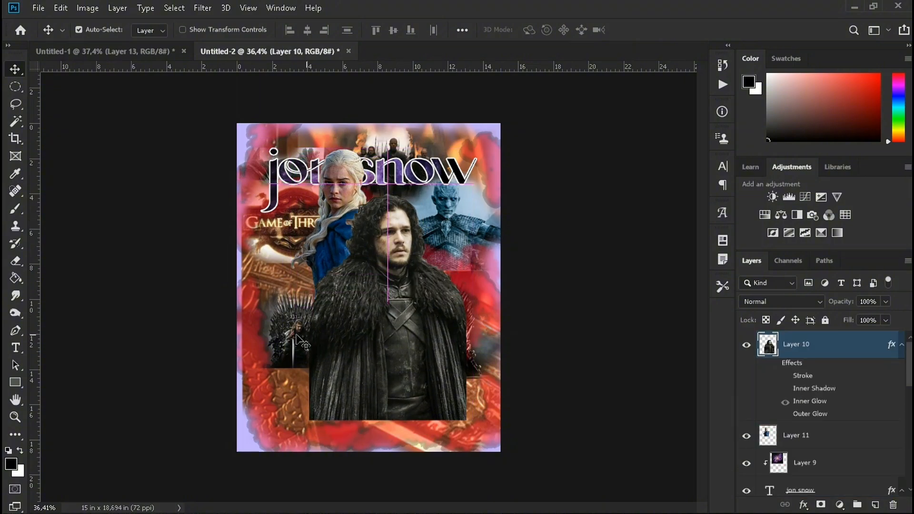
drag(305, 328, 298, 294)
- Copy the snowy mountain landscape from Untitled-1 into the poster as the topmost layer
click(155, 53)
scroll(372, 227, down, 5)
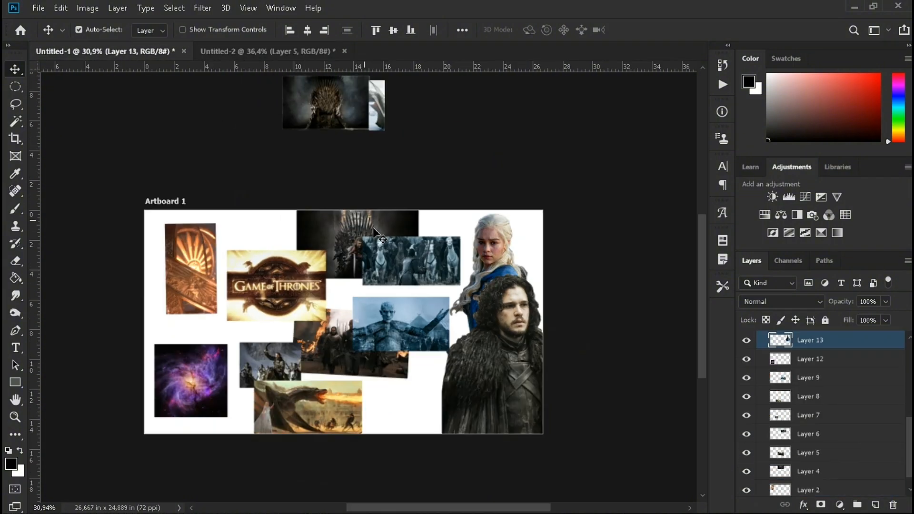
drag(345, 142, 281, 240)
drag(364, 353, 423, 352)
drag(409, 334, 390, 333)
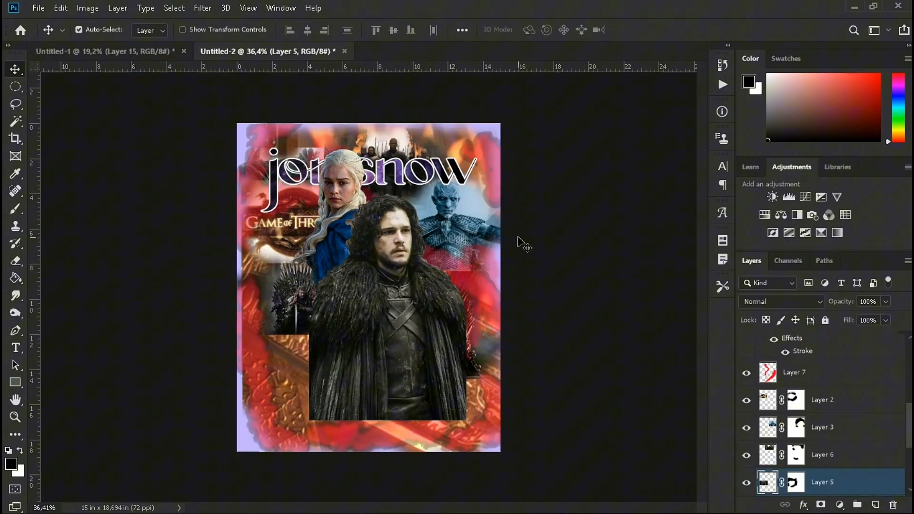
click(523, 244)
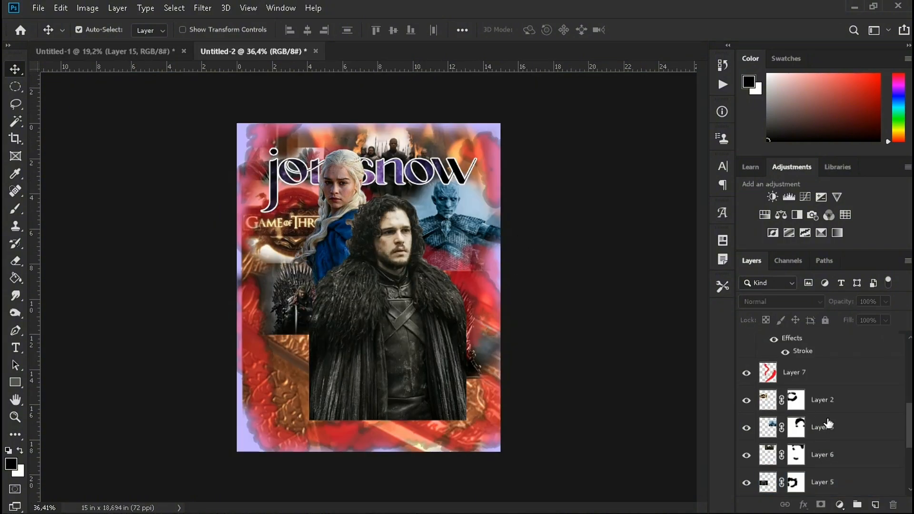
scroll(817, 405, up, 5)
click(102, 52)
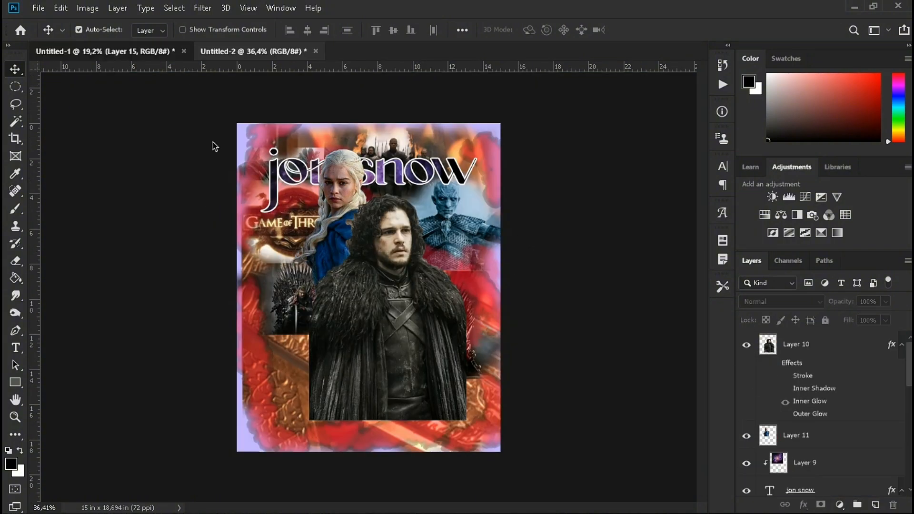
drag(187, 335, 559, 365)
- Scale the snowy landscape to 234.62% so that it spans the poster's full width from below the title to the lower edge
key(ctrl+t)
drag(444, 383, 391, 393)
drag(506, 373, 527, 373)
drag(453, 383, 439, 387)
click(644, 31)
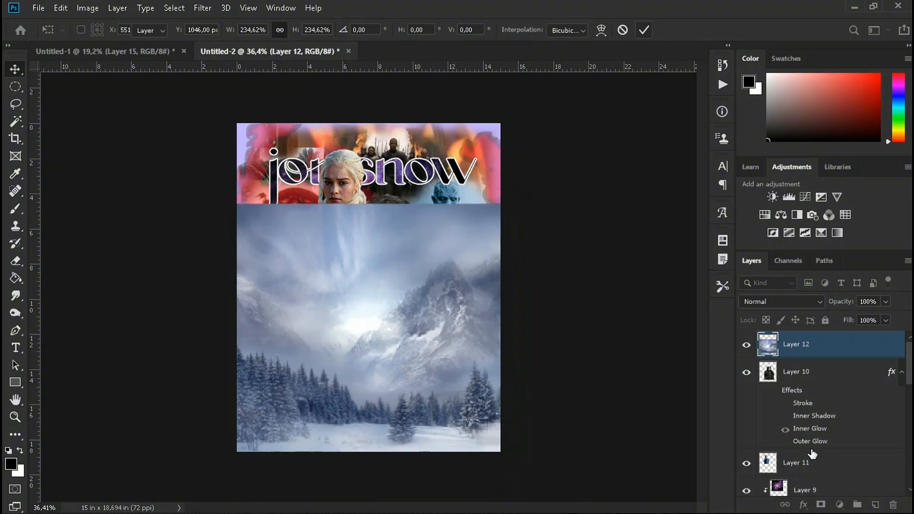
- Add a layer mask to the snowy landscape and paint it black with a soft 322 px brush over the characters
click(820, 504)
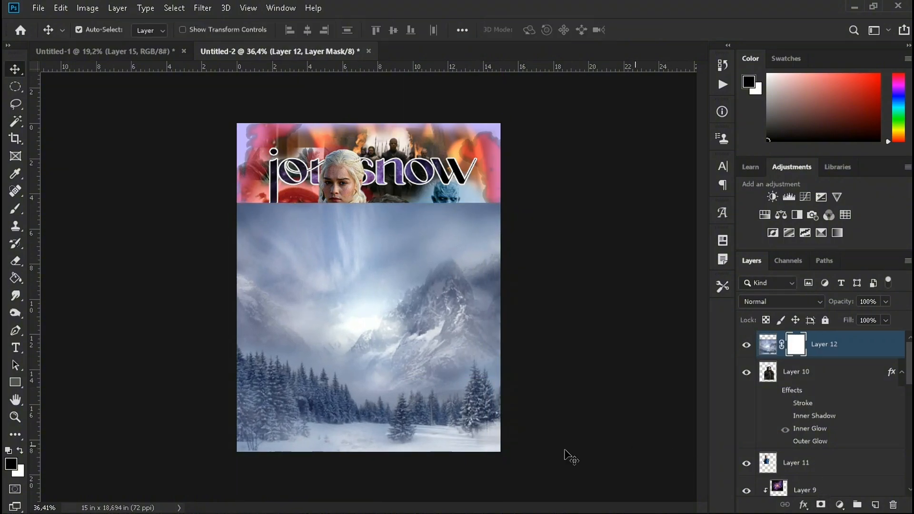
click(15, 208)
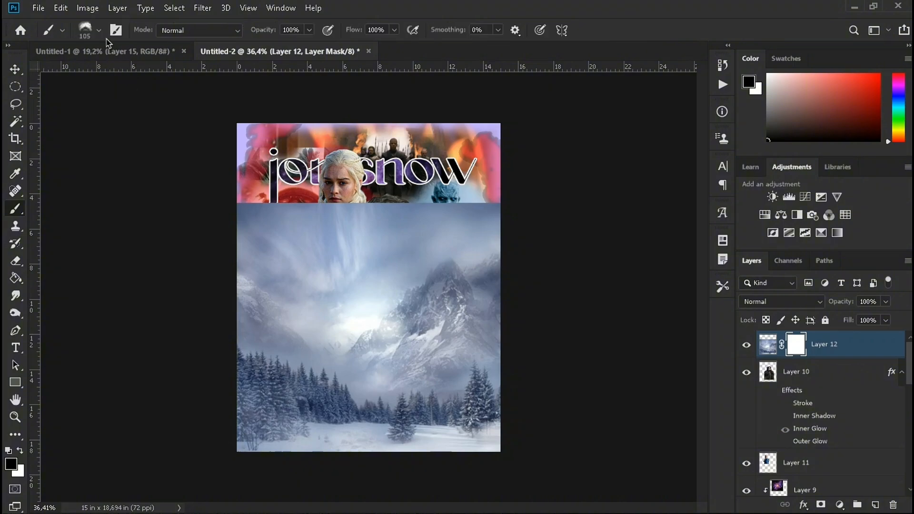
click(98, 30)
mouse_move(265, 446)
mouse_down()
mouse_move(237, 380)
mouse_move(234, 418)
mouse_move(216, 446)
mouse_up()
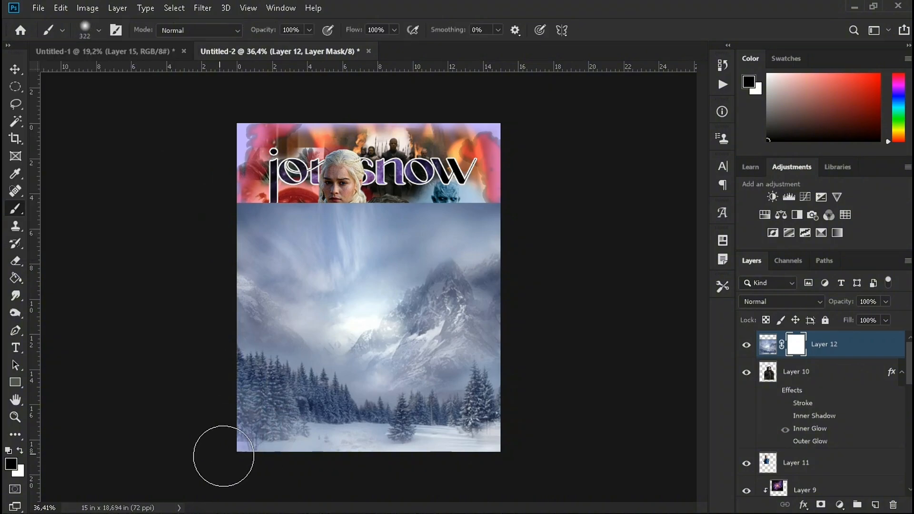
mouse_move(267, 314)
mouse_down()
mouse_move(239, 210)
mouse_move(285, 238)
mouse_move(345, 226)
mouse_move(361, 310)
mouse_move(419, 224)
mouse_move(351, 316)
mouse_move(268, 298)
mouse_move(538, 272)
mouse_move(526, 236)
mouse_move(533, 249)
mouse_move(506, 267)
mouse_move(396, 264)
mouse_move(402, 310)
mouse_up()
drag(530, 371, 499, 427)
- Move the masked snowy landscape lower on the poster and reduce its size slightly
key(v)
drag(391, 410, 391, 411)
key(ctrl+t)
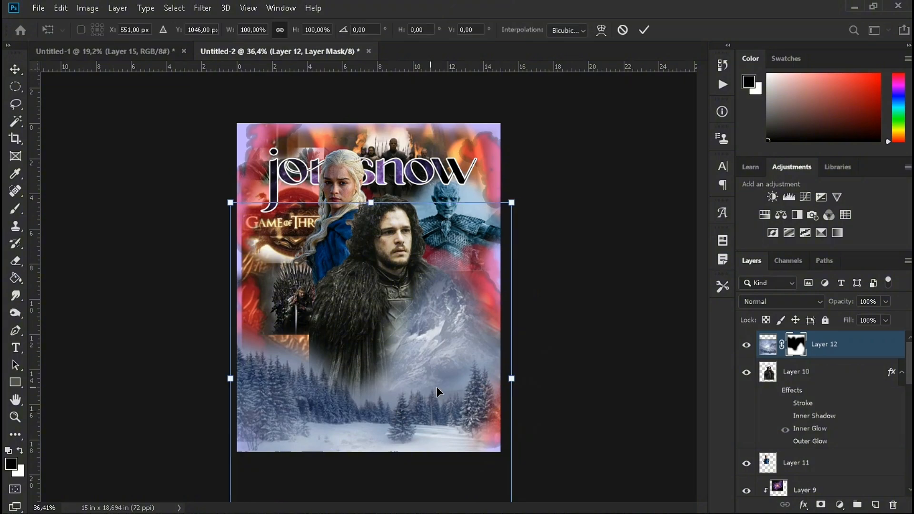
drag(436, 387, 453, 416)
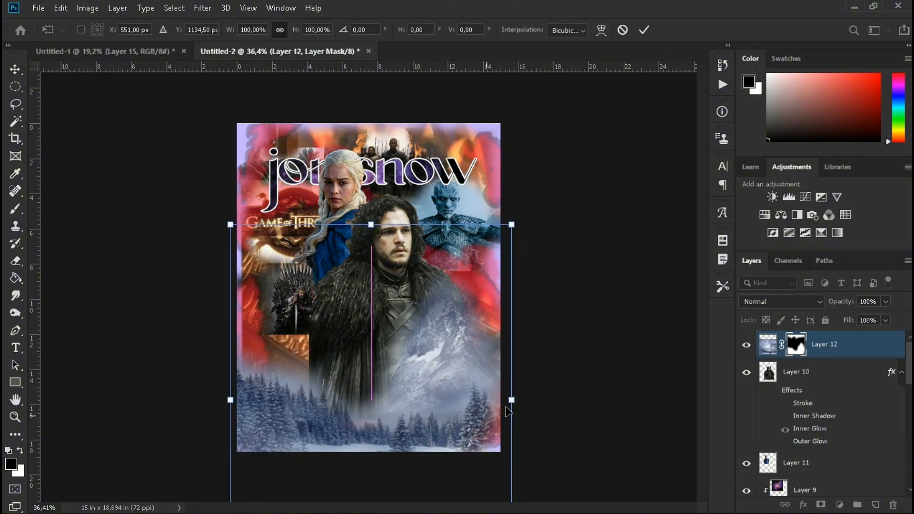
drag(512, 396, 507, 395)
click(644, 30)
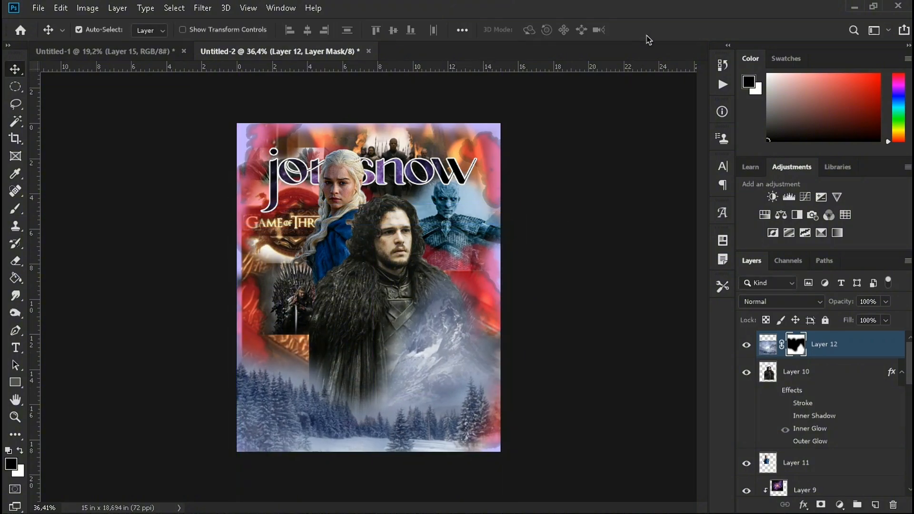
- Refine the snowy landscape's mask around the mountain and lower trees with a soft 152 px brush, alternating black and white
click(15, 208)
click(98, 30)
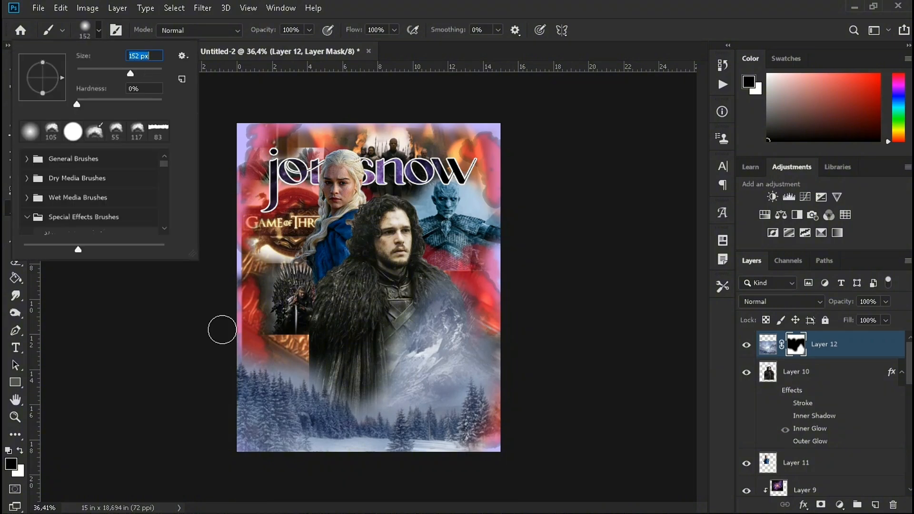
mouse_move(238, 357)
mouse_down()
mouse_move(320, 374)
mouse_move(388, 347)
mouse_up()
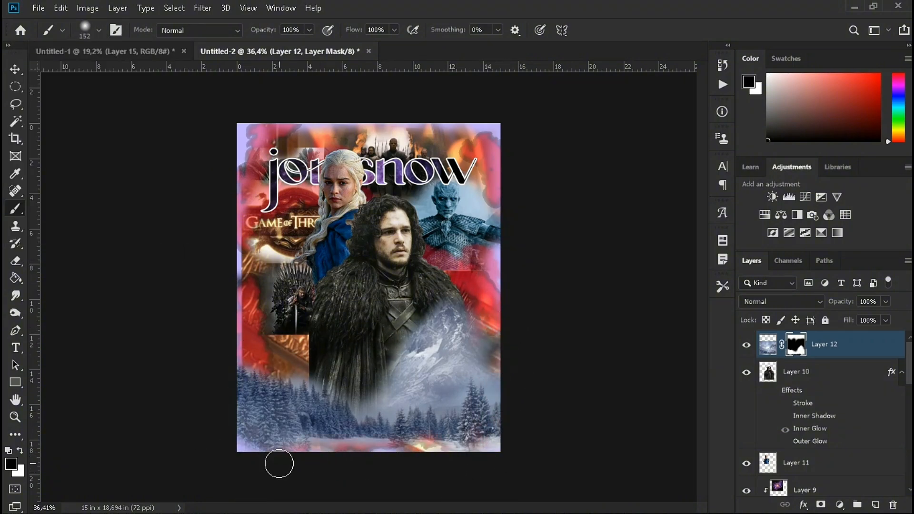
mouse_move(474, 318)
mouse_down()
mouse_move(413, 348)
mouse_move(494, 385)
mouse_move(445, 343)
mouse_move(330, 408)
mouse_move(361, 412)
mouse_move(403, 318)
mouse_up()
key(x)
key(x)
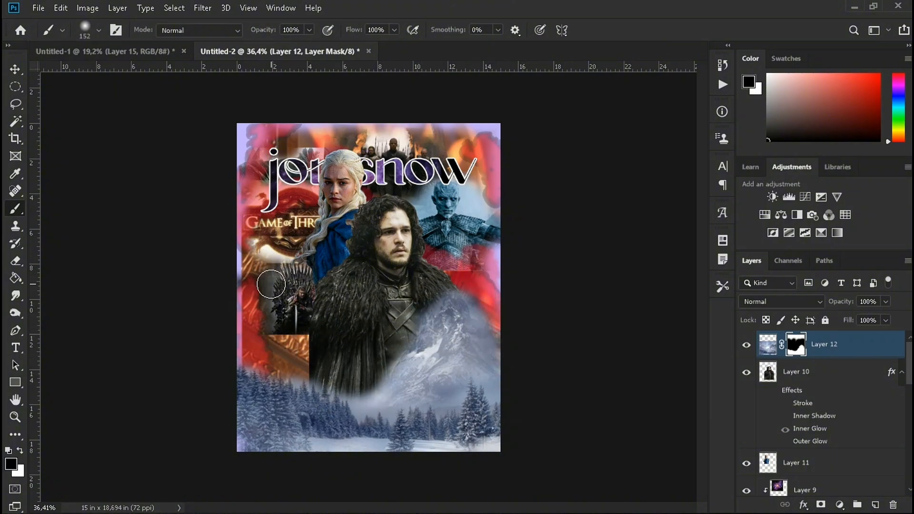
- Shift the masked snowy landscape slightly up and to the right
key(v)
mouse_move(457, 414)
mouse_down()
mouse_move(495, 398)
mouse_move(478, 385)
mouse_move(478, 393)
mouse_up()
key(Return)
- Retouch the landscape mask in white and black along the cloak's lower edge and above the left trees
key(x)
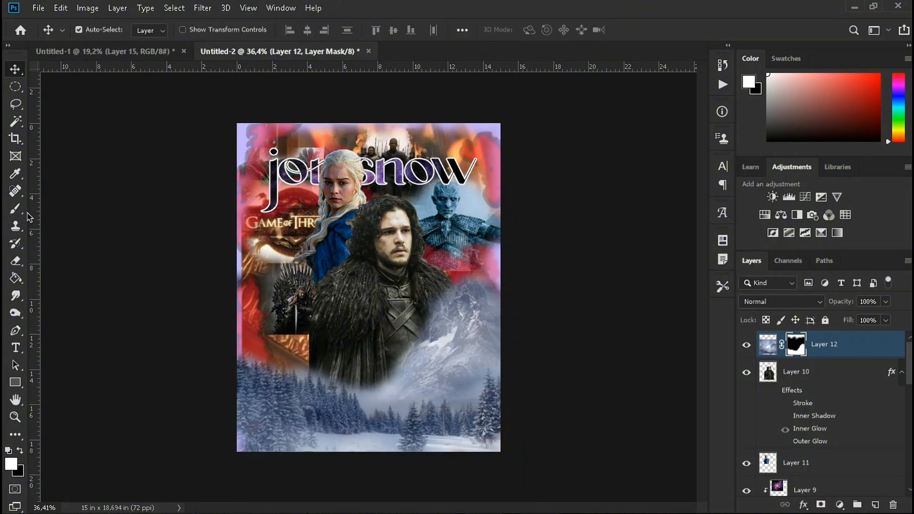
click(17, 209)
key(x)
click(306, 385)
key(x)
mouse_move(321, 400)
mouse_down()
mouse_move(262, 351)
mouse_move(369, 400)
mouse_up()
key(x)
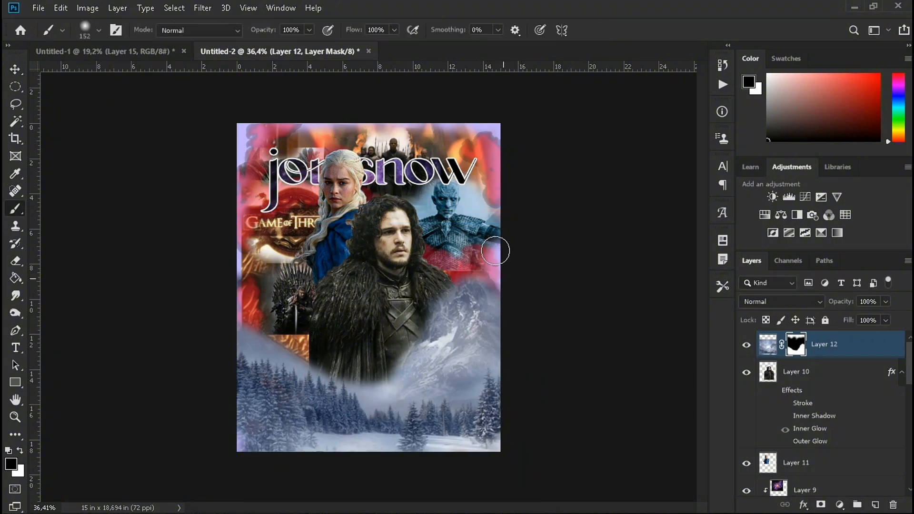
key(x)
drag(321, 361, 240, 329)
key(x)
mouse_move(240, 329)
mouse_down()
mouse_move(299, 348)
mouse_move(271, 362)
mouse_up()
- Create a new empty layer above the snowy landscape layer
click(15, 69)
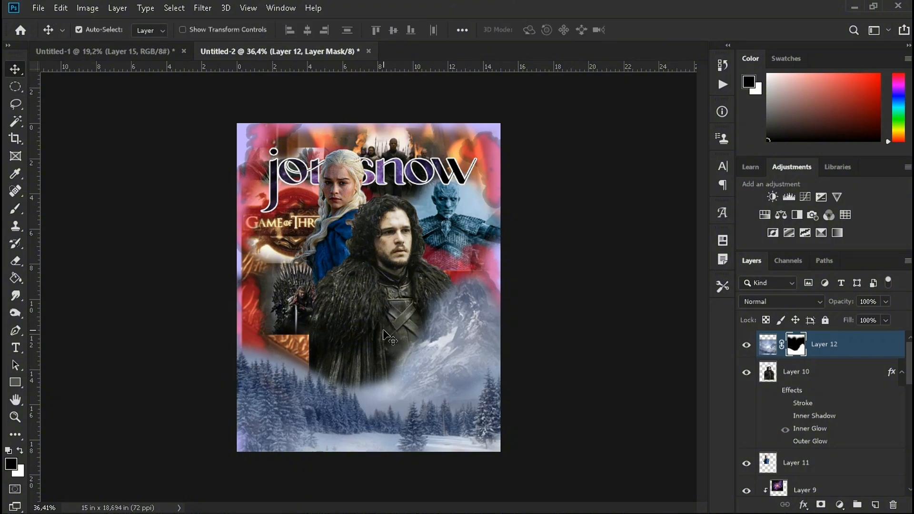
click(869, 504)
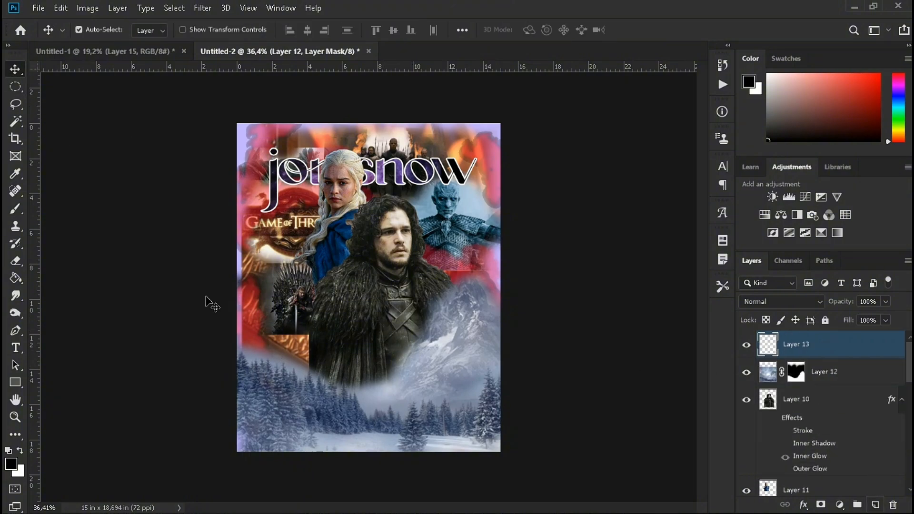
- Paint a broad diagonal red band across the poster with a soft 369 px brush and set its layer's blend mode to Color
key(b)
click(100, 30)
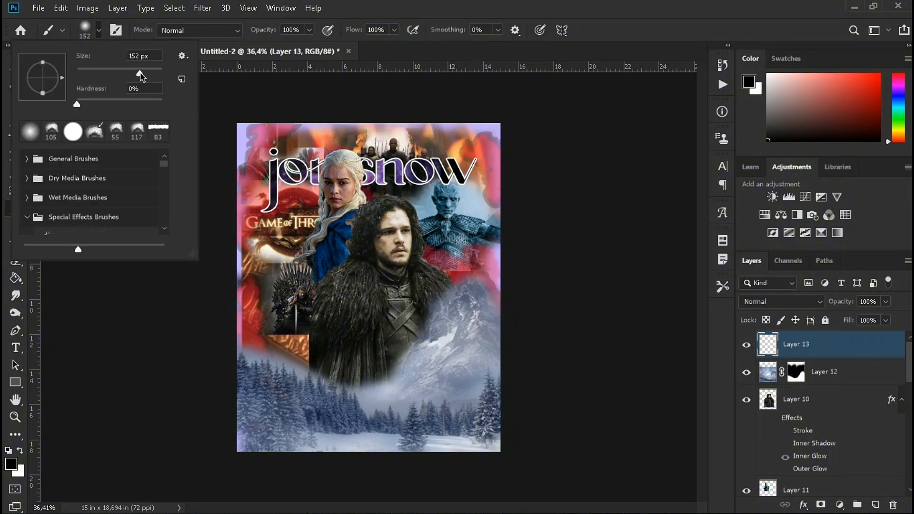
click(878, 74)
click(99, 32)
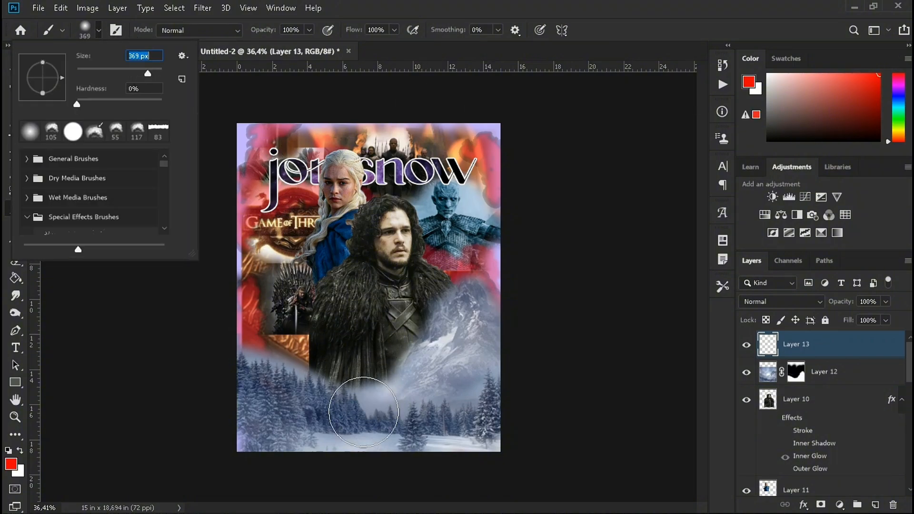
key(Return)
mouse_move(501, 224)
mouse_down()
mouse_move(355, 391)
mouse_move(372, 369)
mouse_up()
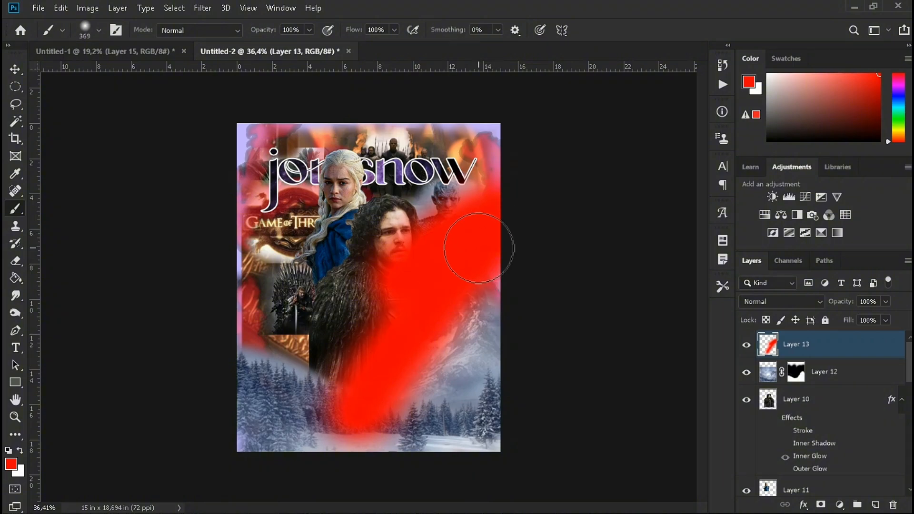
mouse_move(476, 291)
mouse_down()
mouse_move(341, 416)
mouse_move(497, 261)
mouse_up()
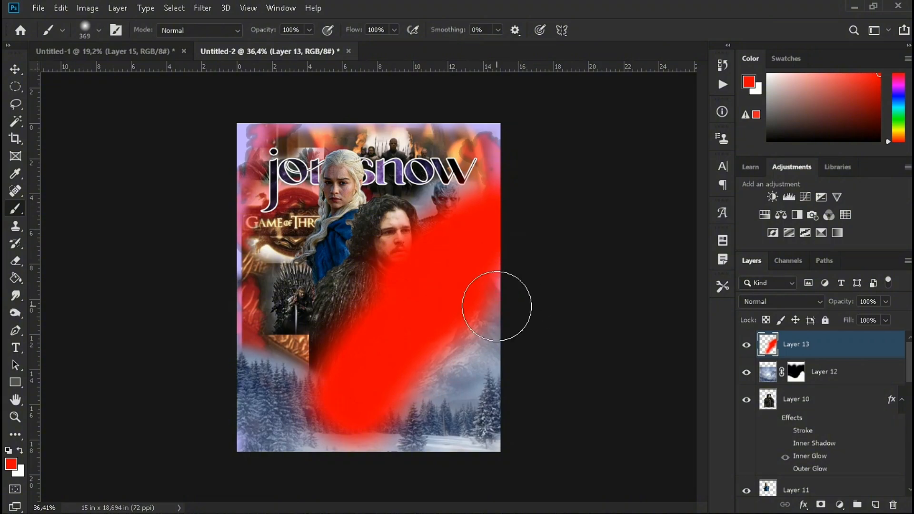
click(781, 301)
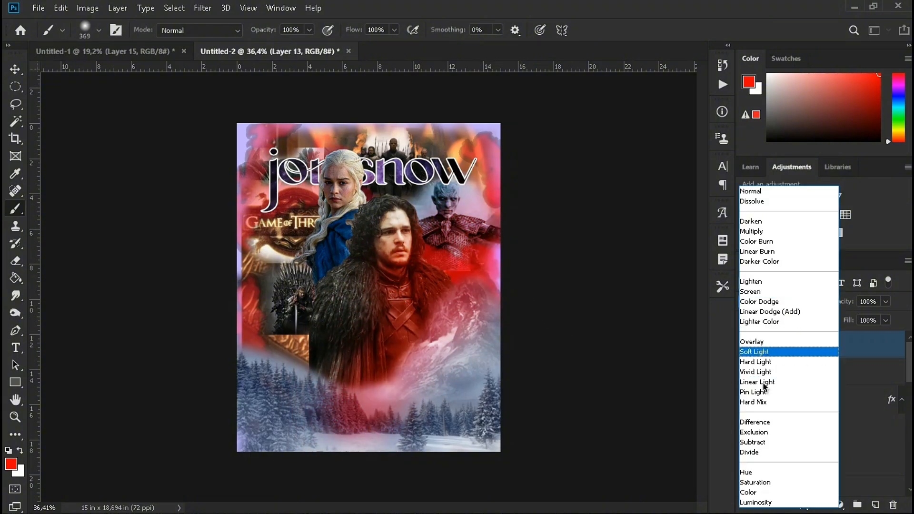
click(760, 494)
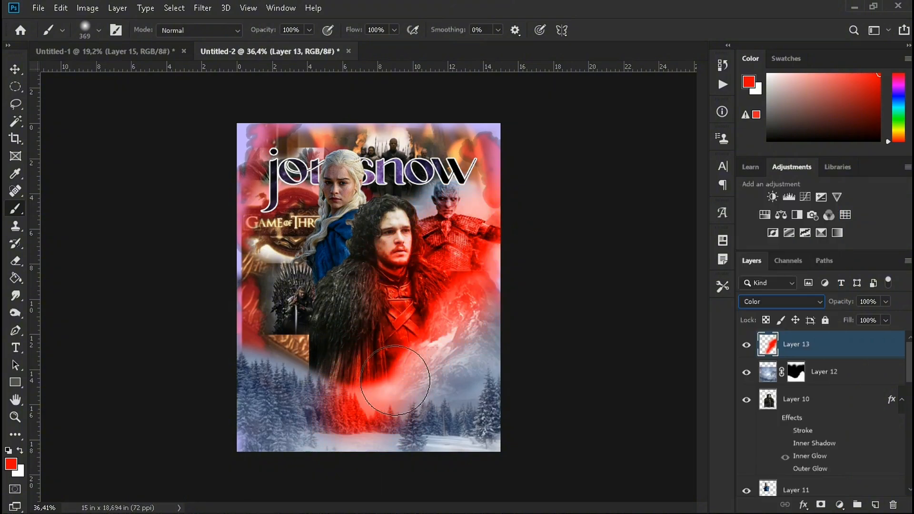
- Bring the dragon battle image from Untitled-1 into the poster's lower left and stack it directly above Layer 1
click(18, 70)
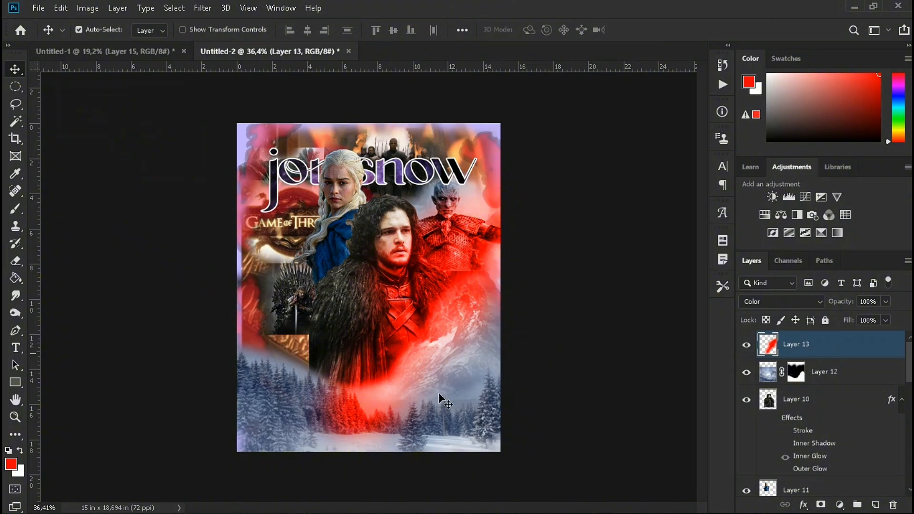
click(149, 51)
click(259, 352)
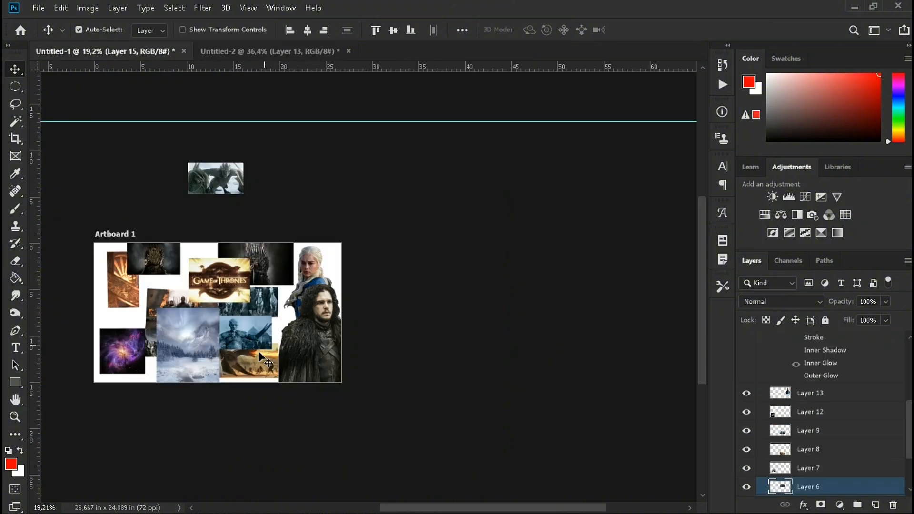
click(223, 348)
mouse_move(173, 326)
mouse_down()
mouse_move(196, 314)
mouse_move(170, 322)
mouse_up()
drag(253, 371, 305, 362)
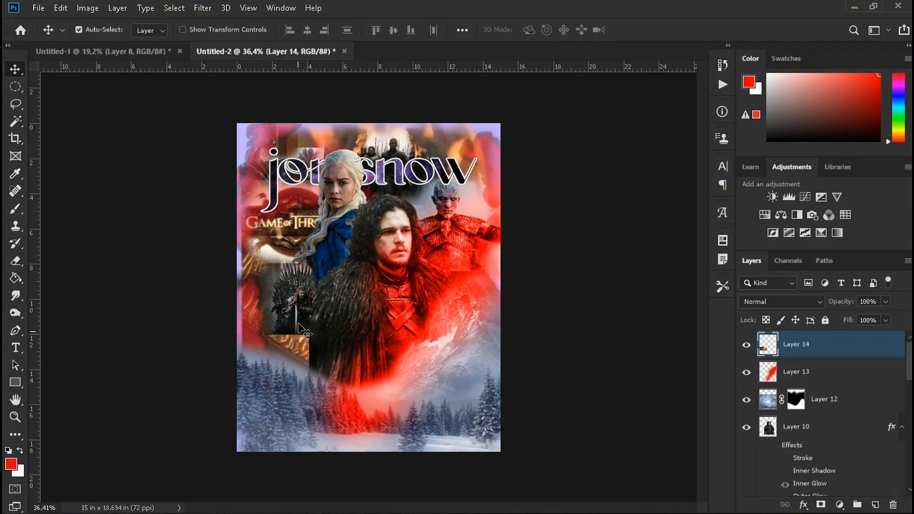
drag(837, 380, 836, 346)
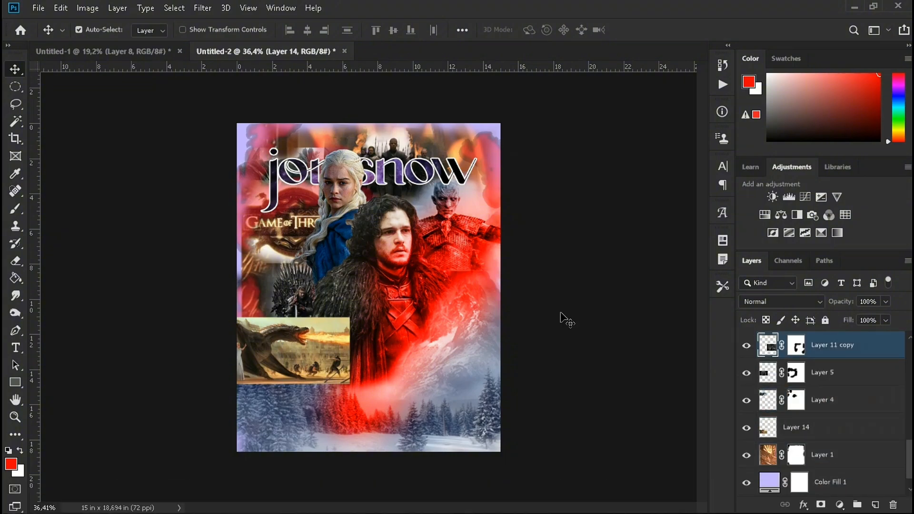
mouse_move(293, 344)
mouse_down()
mouse_move(303, 352)
mouse_move(251, 347)
mouse_move(291, 344)
mouse_up()
- Add a layer mask to the dragon battle image and dab black with the soft brush near the poster's left edge
click(288, 307)
click(16, 208)
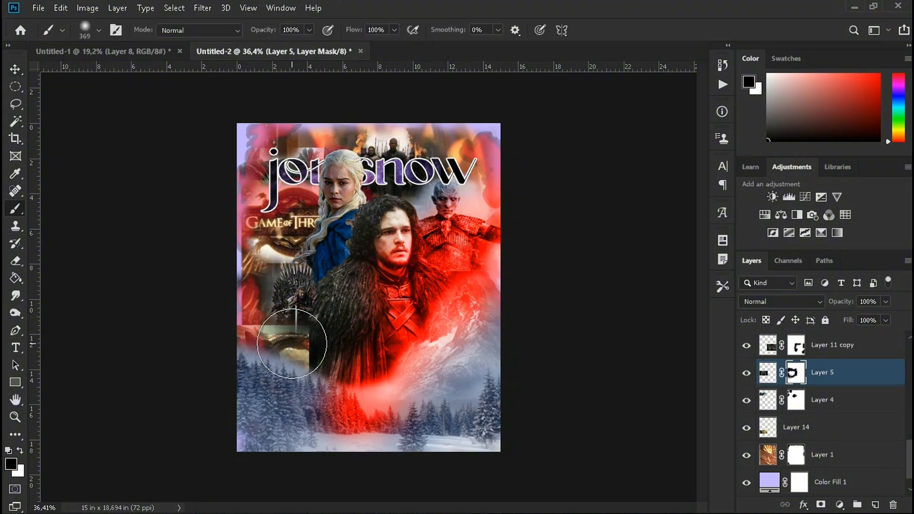
click(772, 432)
click(820, 504)
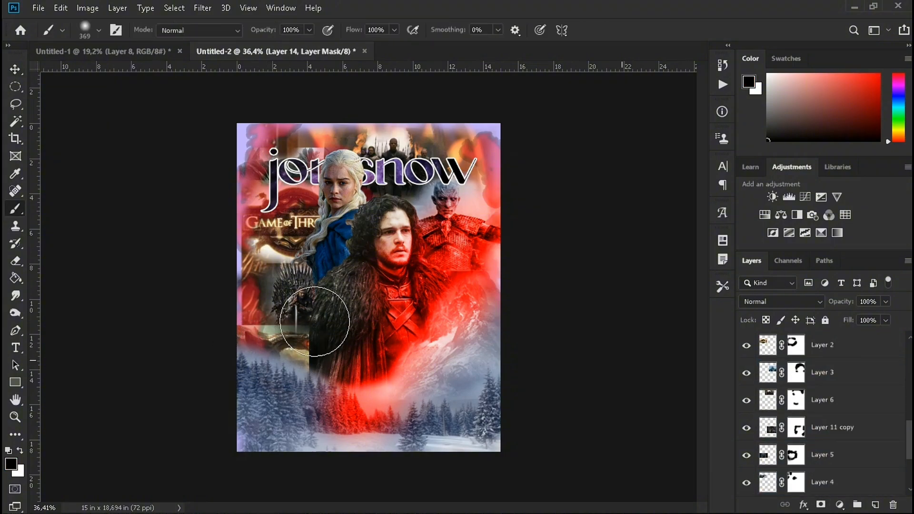
click(237, 306)
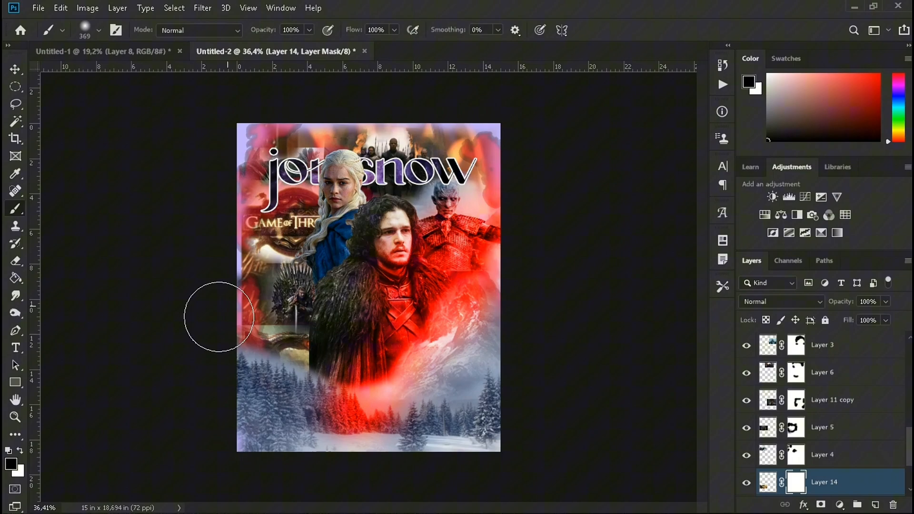
- Select the Jon Snow cutout's layer and open it in the Camera Raw filter
click(15, 73)
scroll(879, 420, up, 10)
click(844, 352)
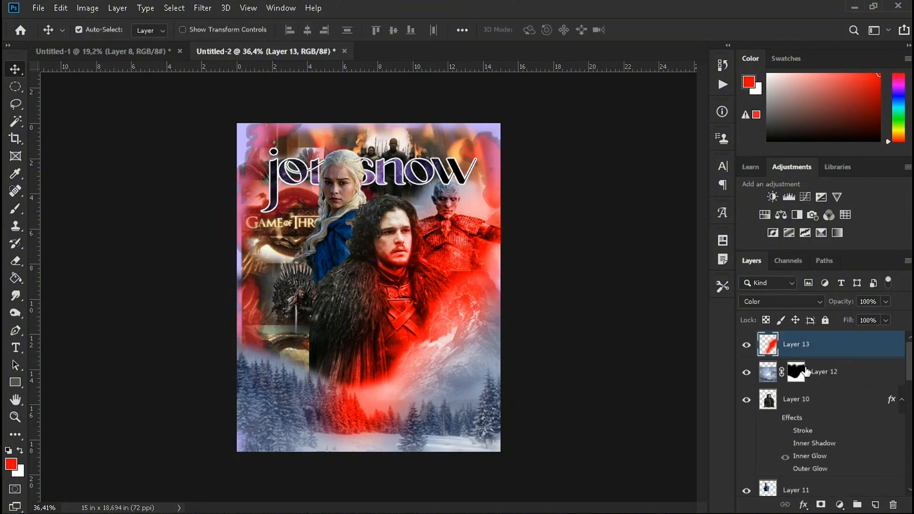
click(356, 296)
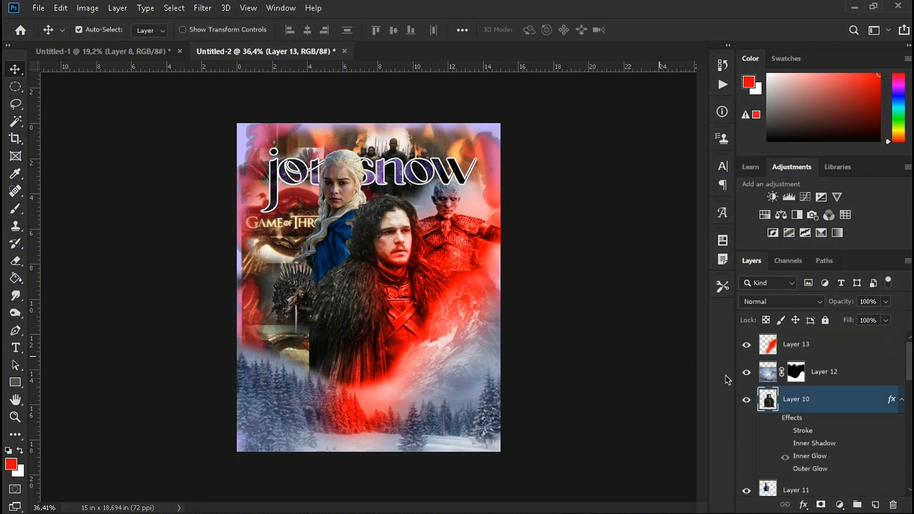
click(202, 8)
key(Escape)
key(ctrl+shift+a)
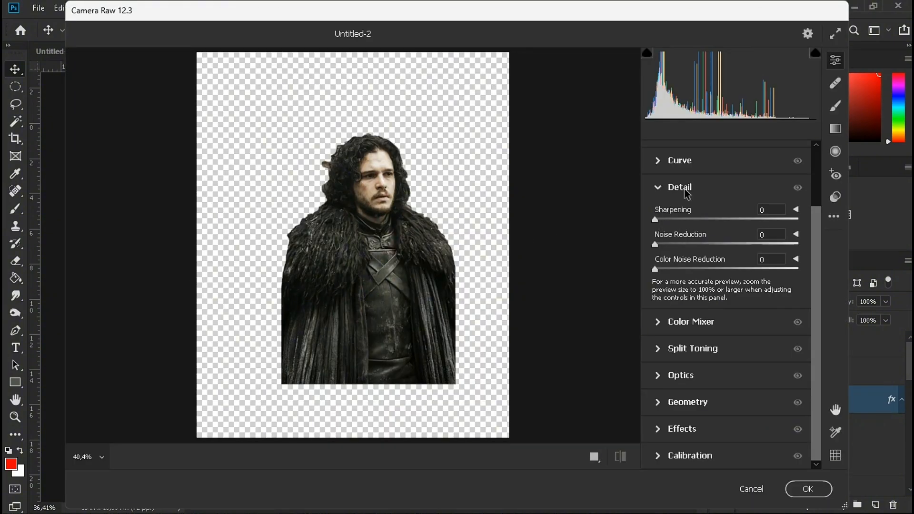
- Set the Jon Snow cutout's Texture to +89, Clarity to +27 and Dehaze to +59
click(686, 188)
click(666, 205)
scroll(714, 287, down, 5)
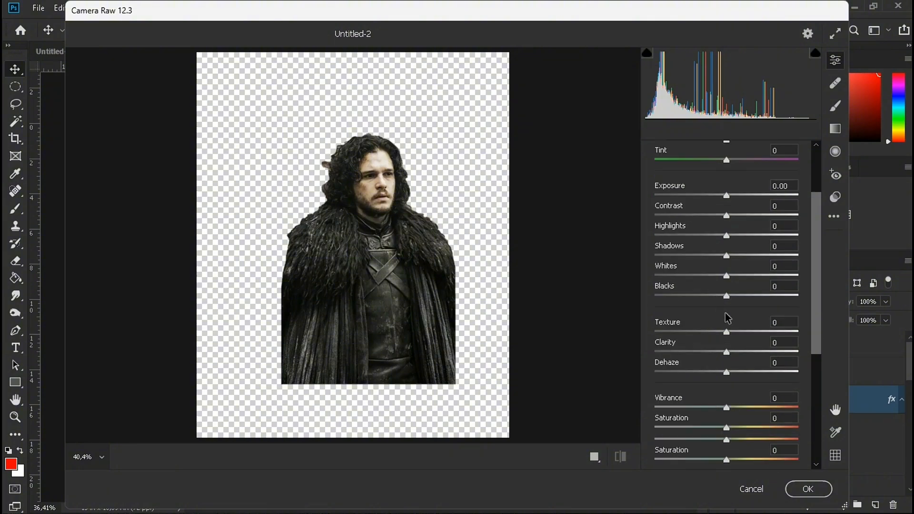
drag(727, 331, 786, 336)
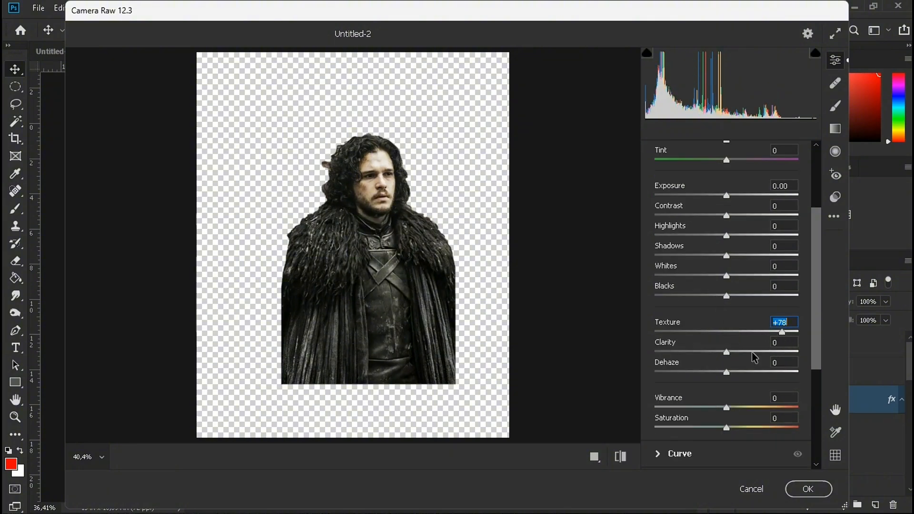
click(782, 372)
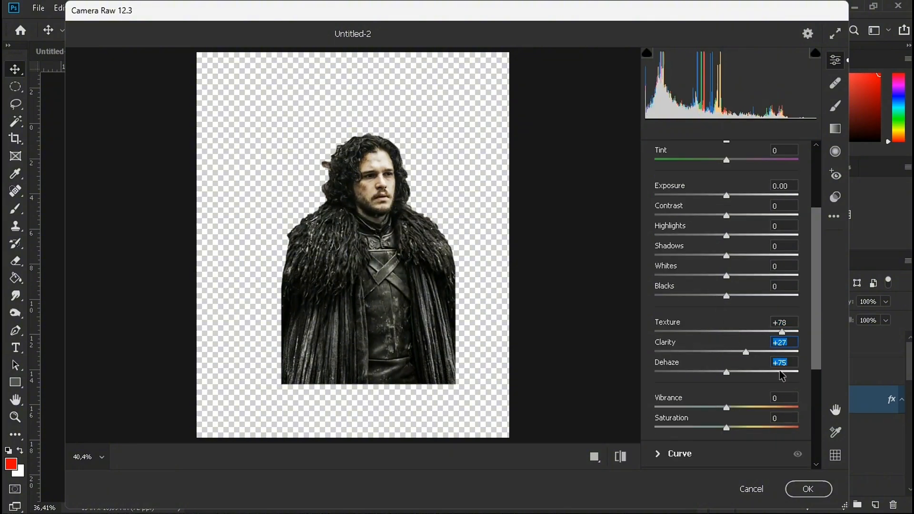
click(789, 332)
click(769, 371)
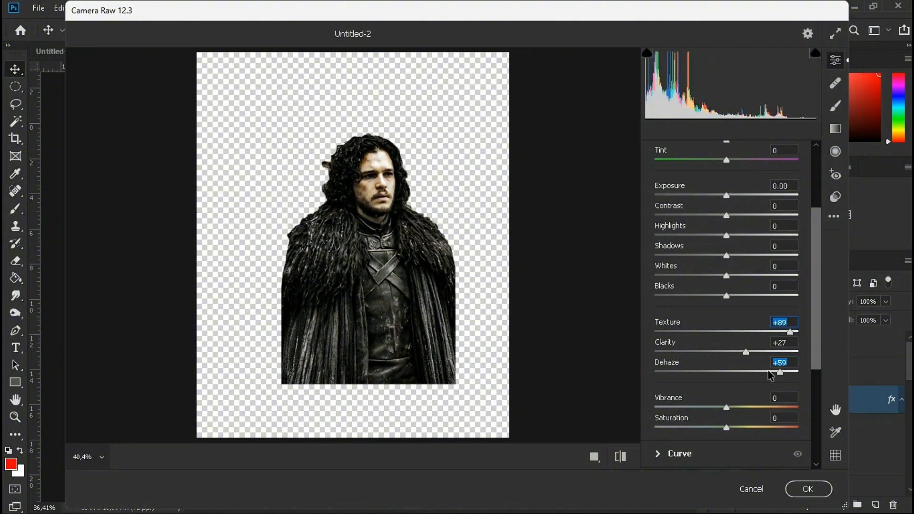
- Raise the Jon Snow cutout's Sharpening strongly and apply the Camera Raw filter
scroll(771, 376, down, 3)
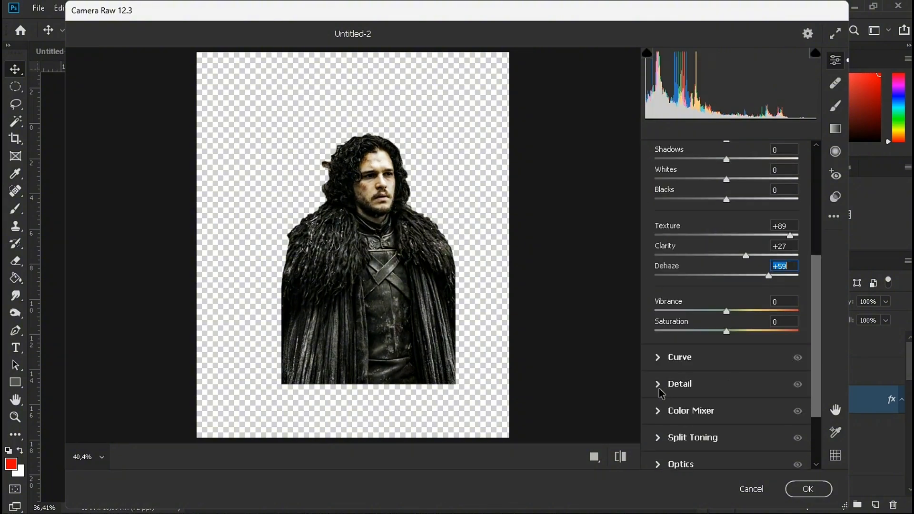
click(659, 389)
click(713, 260)
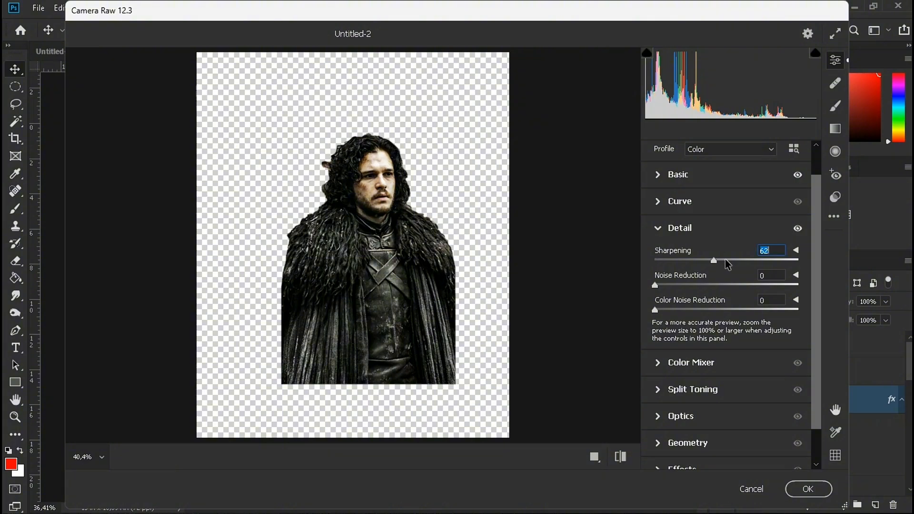
click(760, 260)
click(807, 490)
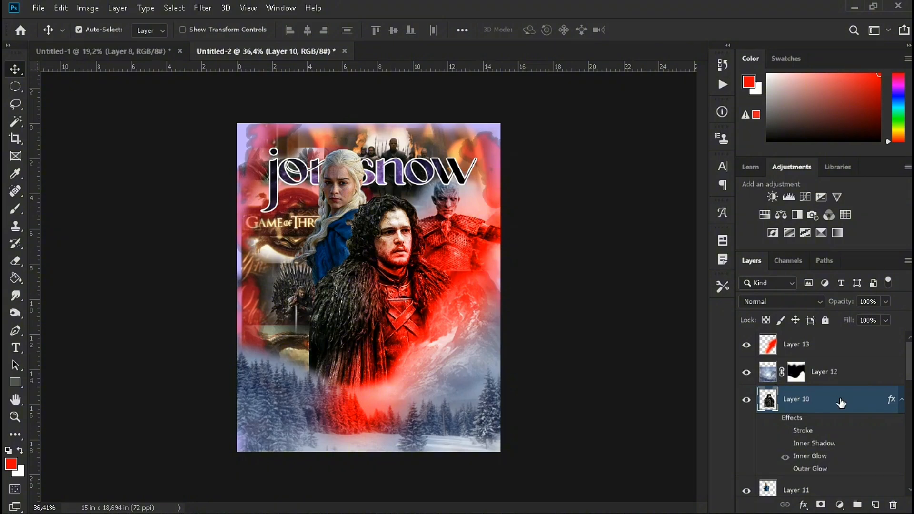
- Open the blonde woman's cutout layer in the Camera Raw filter and set Sharpening to 137
scroll(841, 403, down, 3)
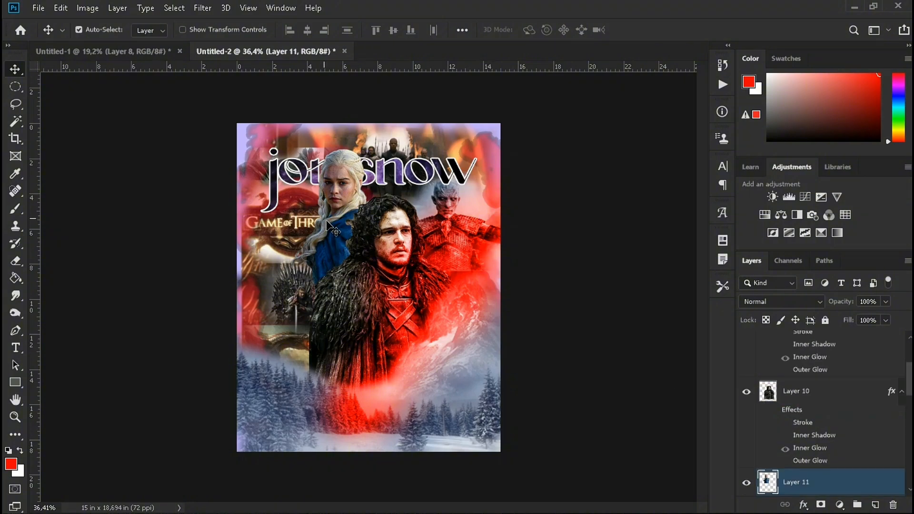
click(806, 403)
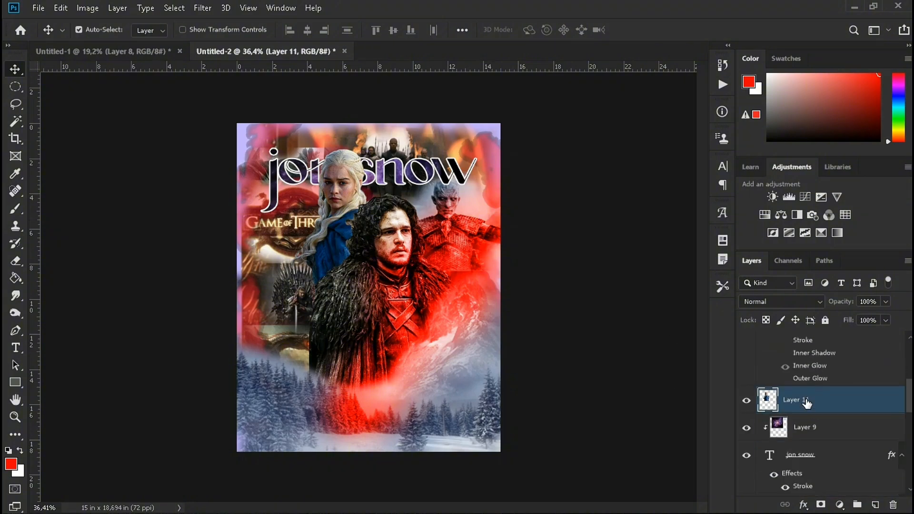
click(212, 9)
click(272, 90)
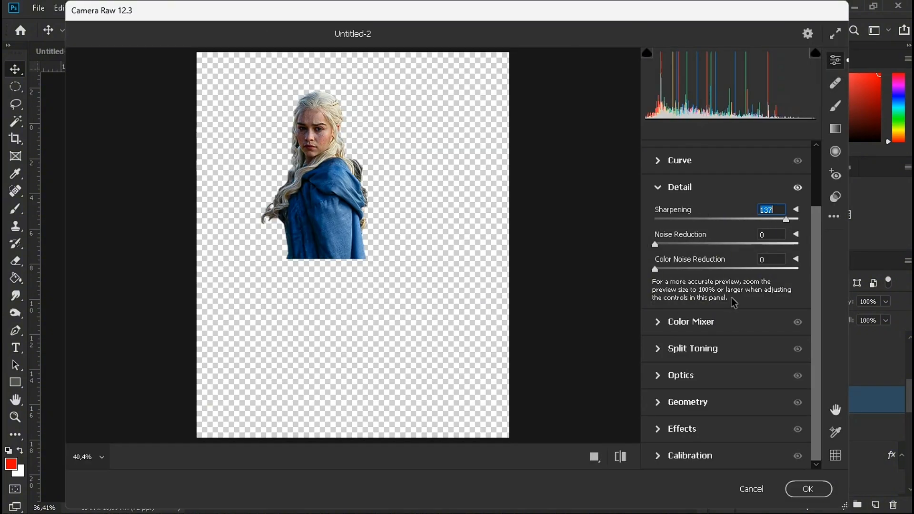
- Adjust the blonde woman's cutout to Texture +26, Clarity +2 and Dehaze +27
scroll(727, 305, up, 3)
click(658, 208)
scroll(734, 257, down, 2)
click(768, 332)
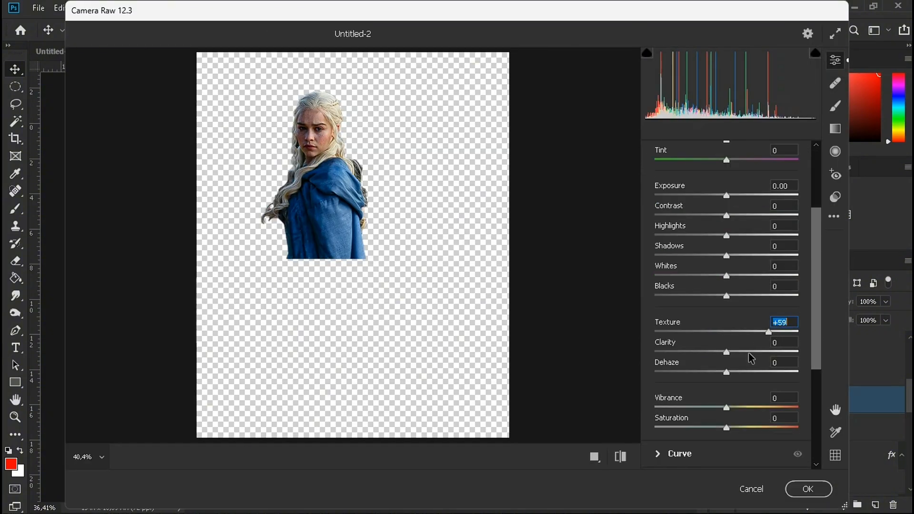
click(749, 352)
click(783, 372)
click(727, 352)
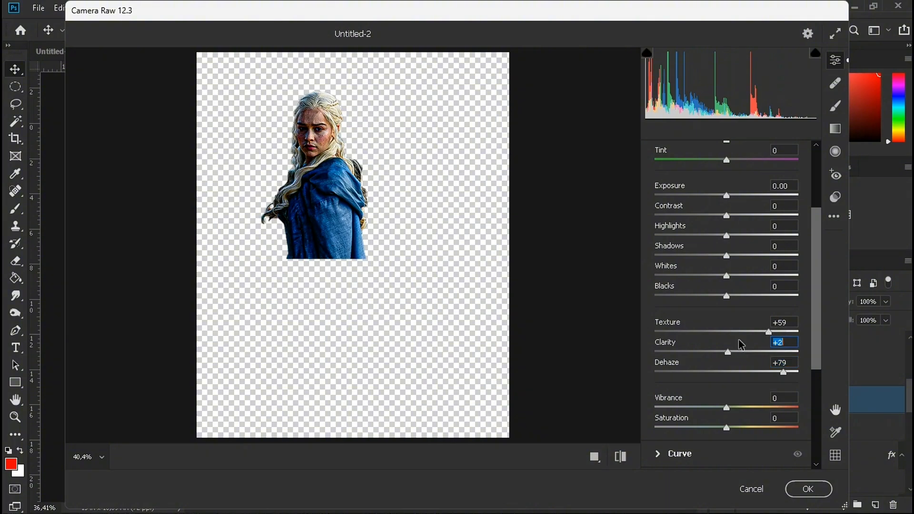
click(746, 332)
click(746, 372)
- Check the blonde woman's cutout up close, lower its Dehaze and apply the Camera Raw filter
scroll(328, 192, up, 3)
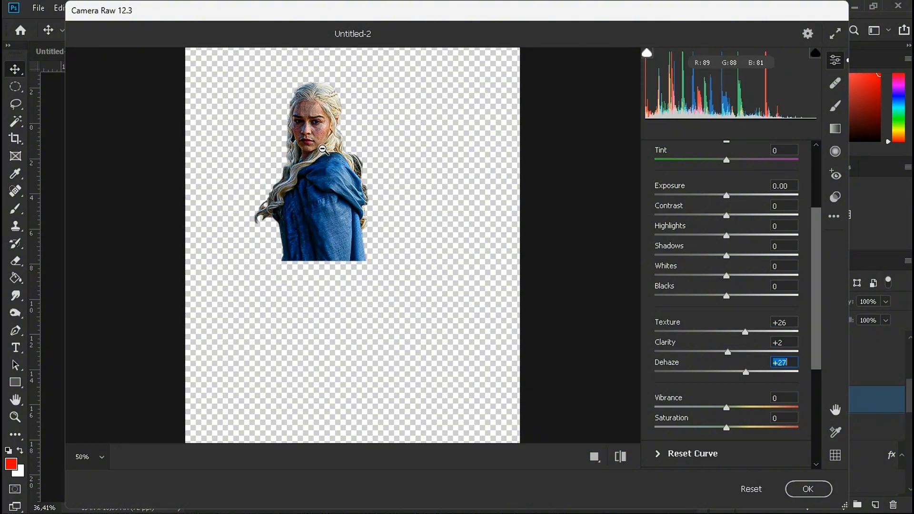
scroll(723, 302, down, 1)
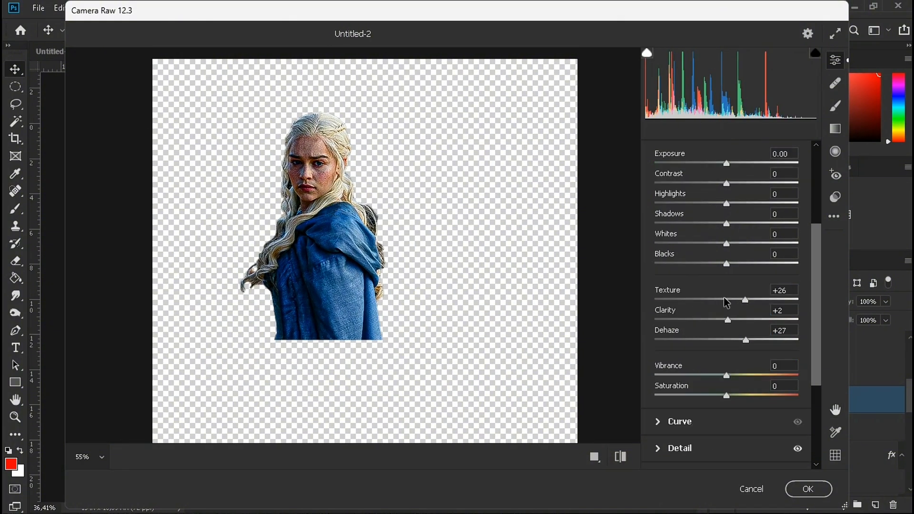
click(734, 338)
scroll(733, 334, down, 2)
click(807, 489)
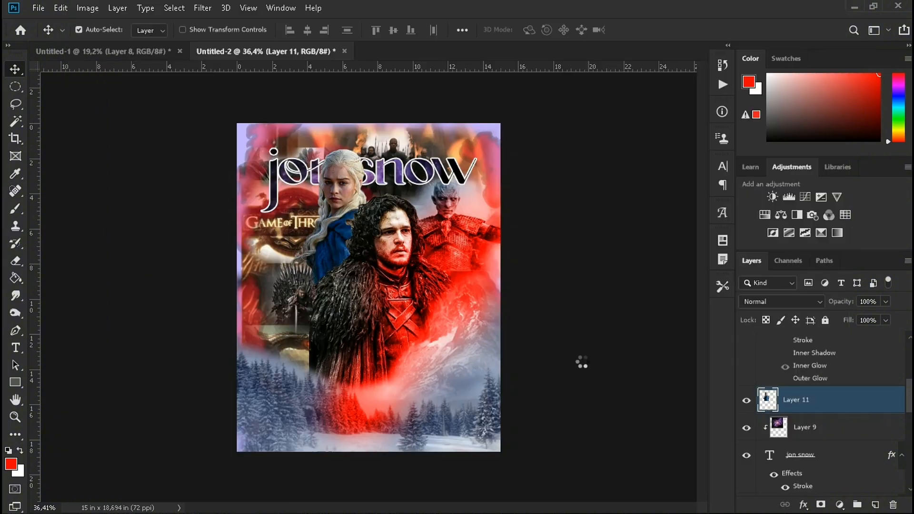
- Select the "jon snow" text layer and move the title slightly higher on the poster
click(401, 177)
key(alt+bracketleft)
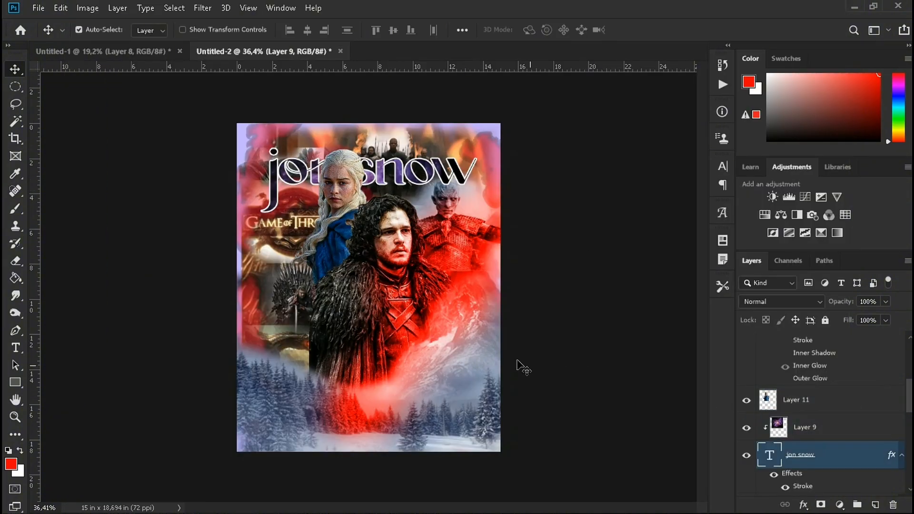
key(shift+Up)
key(shift+Up)
key(shift+Up)
key(shift+Up)
key(shift+Up)
key(shift+Up)
key(shift+Up)
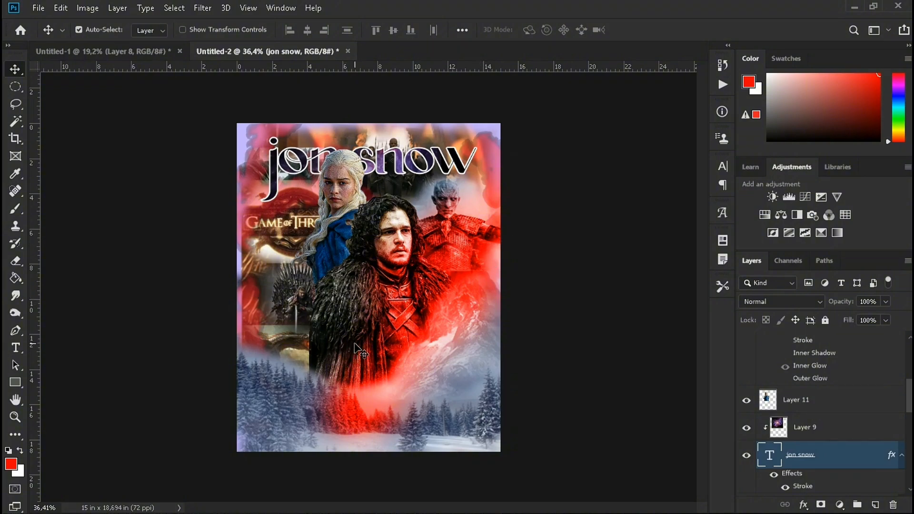
- Copy the horsemen image (Layer 6) from the Untitled-1 document into the Untitled-2 poster
click(126, 51)
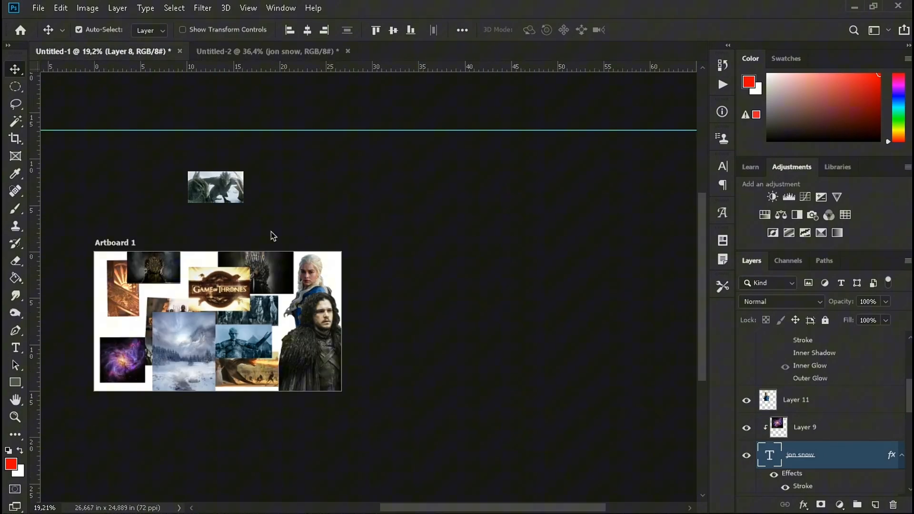
click(258, 309)
drag(207, 340, 181, 338)
drag(264, 309, 316, 348)
scroll(822, 480, down, 3)
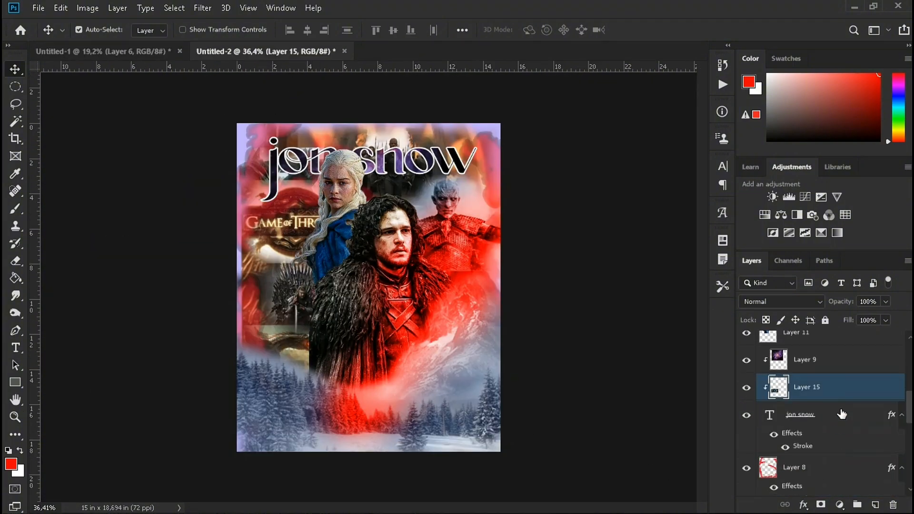
- Move the horsemen layer directly above Layer 10 copy and position the image across the lower part of the man's fur cloak
mouse_move(847, 393)
mouse_down()
mouse_move(847, 507)
mouse_move(843, 386)
mouse_up()
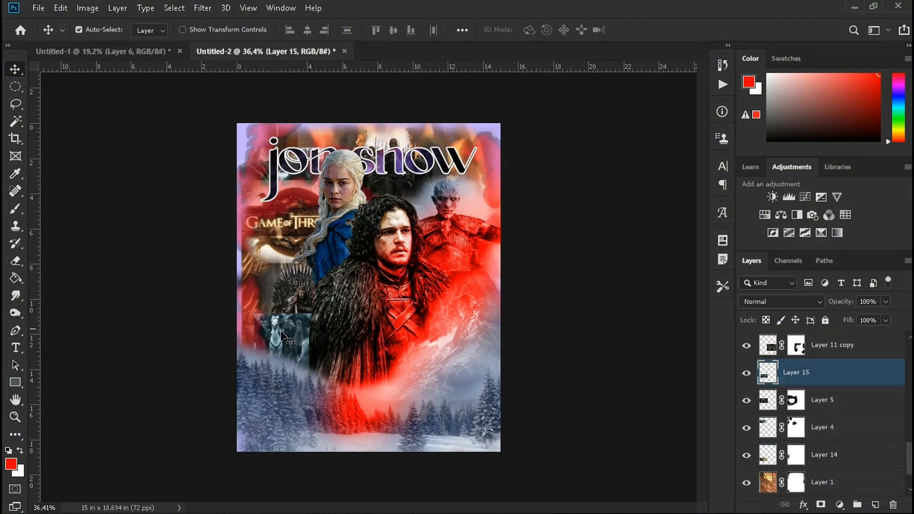
drag(284, 338, 283, 346)
drag(834, 401, 844, 347)
drag(338, 344, 366, 345)
- Add a layer mask to the horsemen image and paint with an 88 px soft black brush to blend its edges into the poster
click(820, 504)
click(14, 209)
click(270, 310)
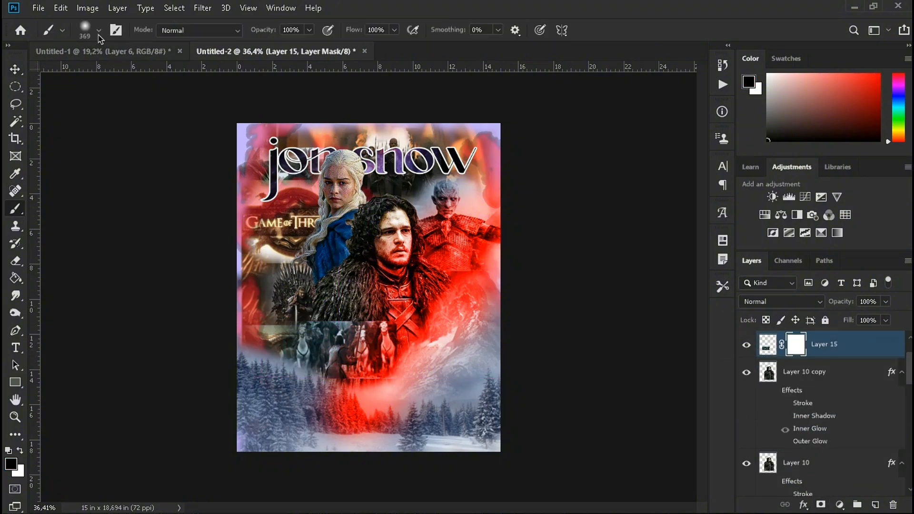
click(98, 31)
drag(131, 73, 113, 72)
click(337, 284)
mouse_move(333, 317)
mouse_down()
mouse_move(376, 318)
mouse_move(402, 353)
mouse_move(324, 385)
mouse_move(332, 324)
mouse_move(297, 335)
mouse_up()
key(x)
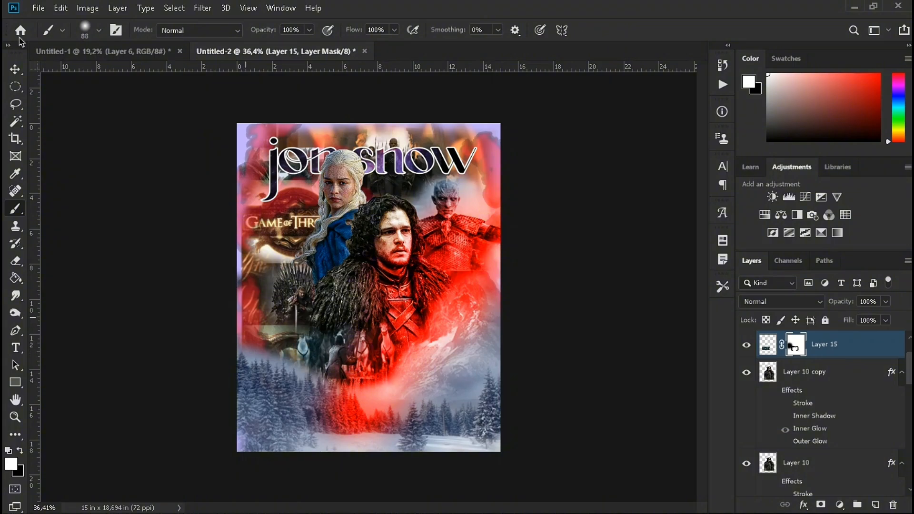
click(16, 69)
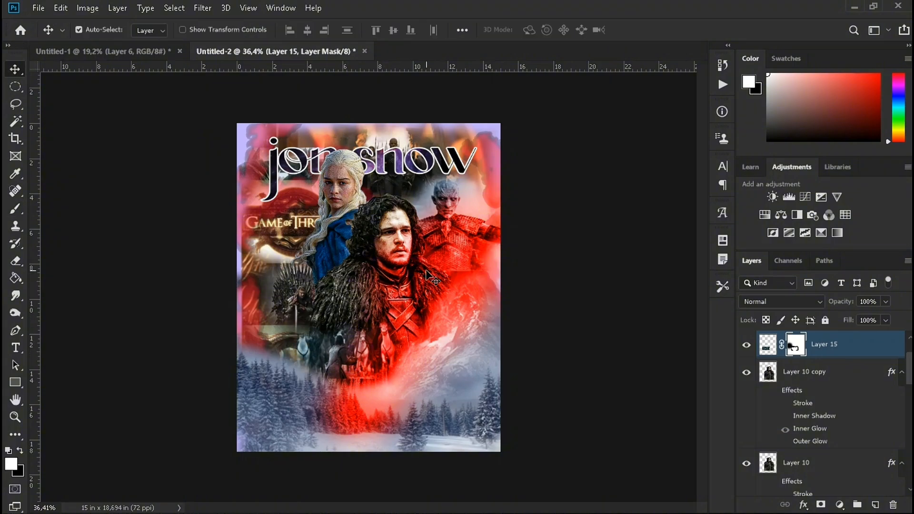
scroll(305, 176, up, 3)
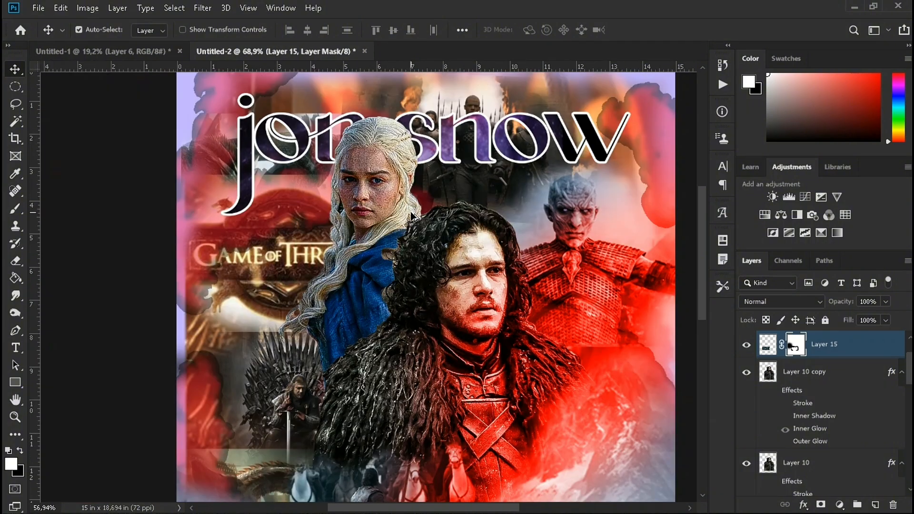
scroll(411, 217, down, 3)
click(541, 199)
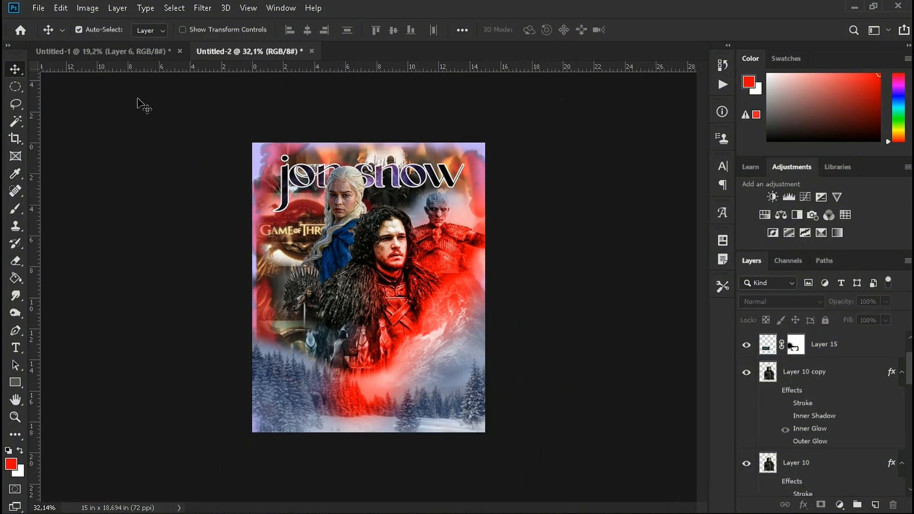
- Make Layer 13 active in the poster, and in Untitled-1 hide Layer 3 and show and select texture 1 (108)
scroll(867, 357, up, 2)
click(856, 345)
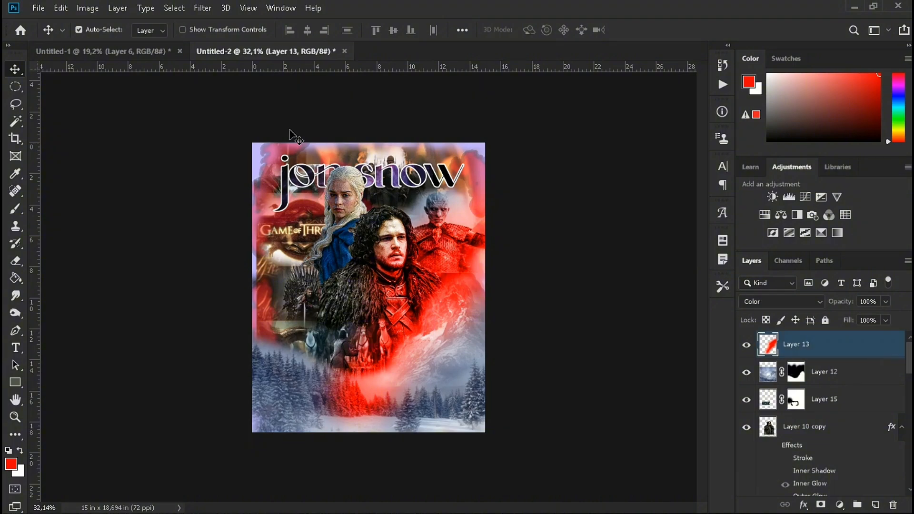
click(163, 53)
scroll(819, 416, up, 5)
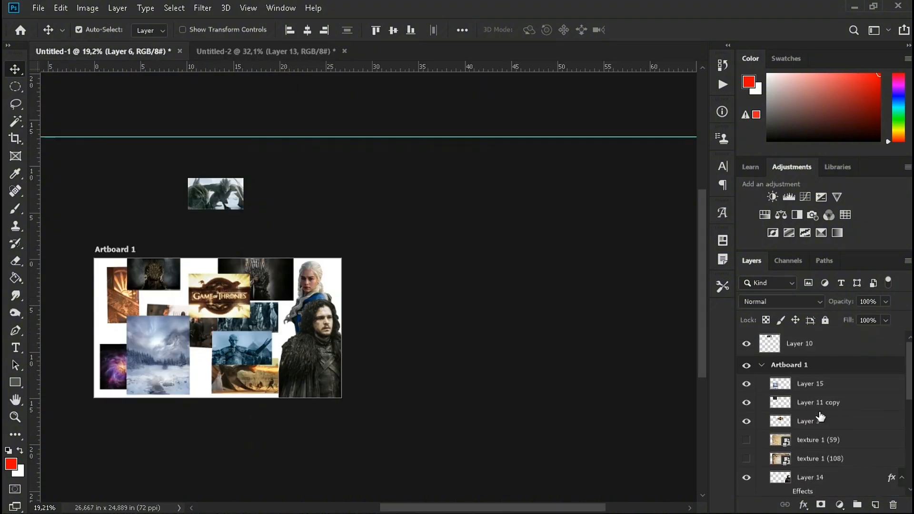
scroll(813, 420, down, 1)
click(745, 433)
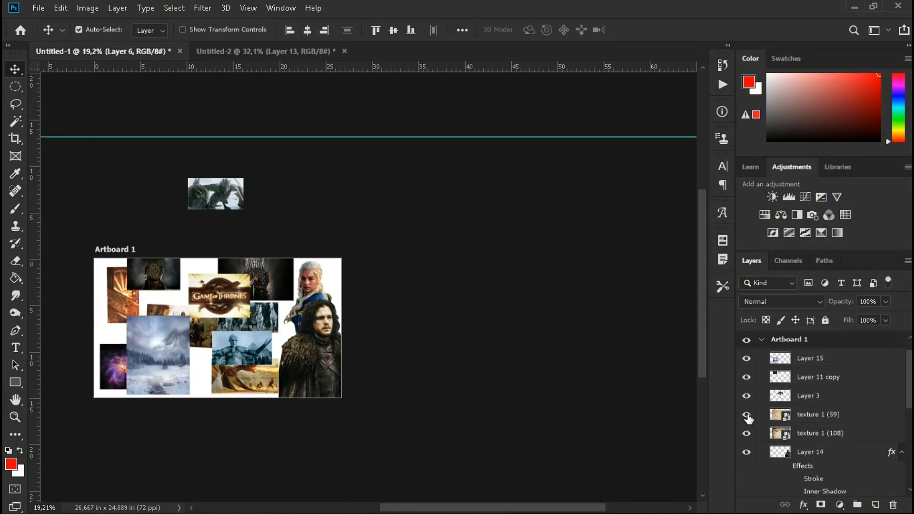
click(746, 434)
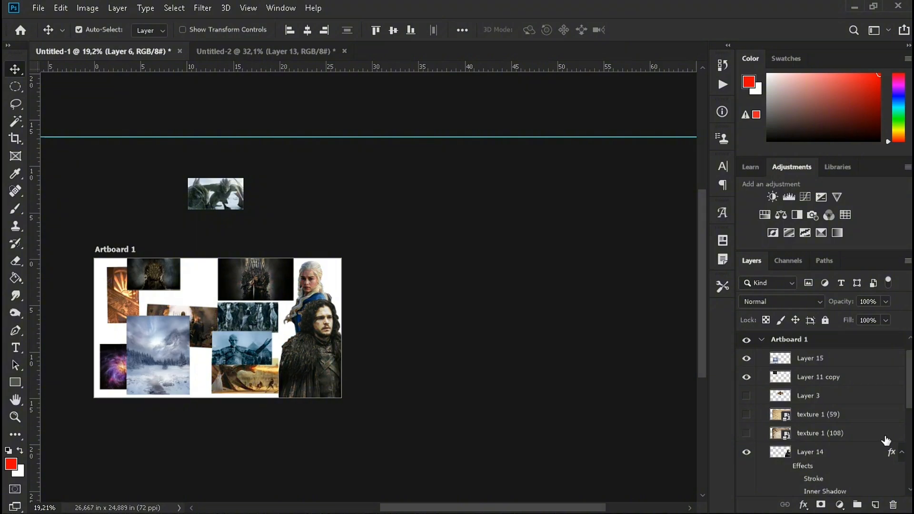
click(883, 437)
click(746, 433)
click(746, 434)
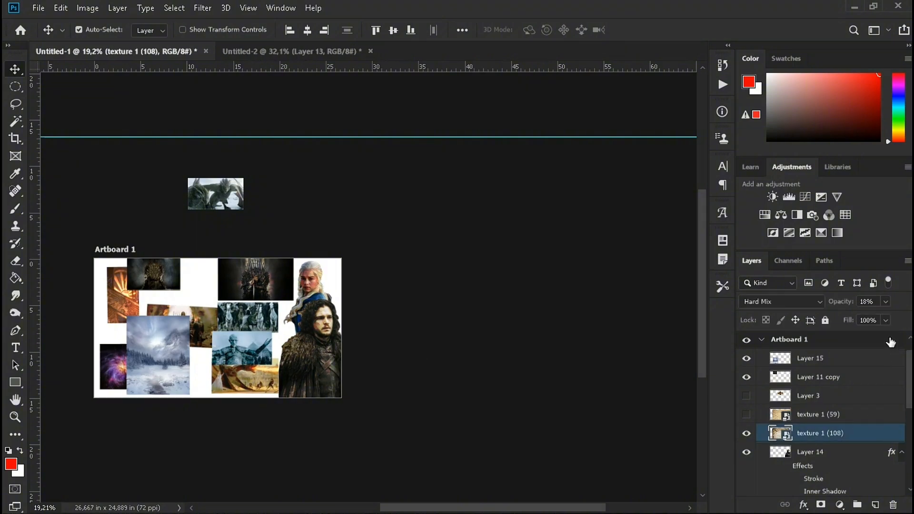
- Set texture 1 (108) to Normal blending at 100% opacity and copy it into the Untitled-2 poster above Layer 13
click(886, 301)
drag(856, 317, 908, 317)
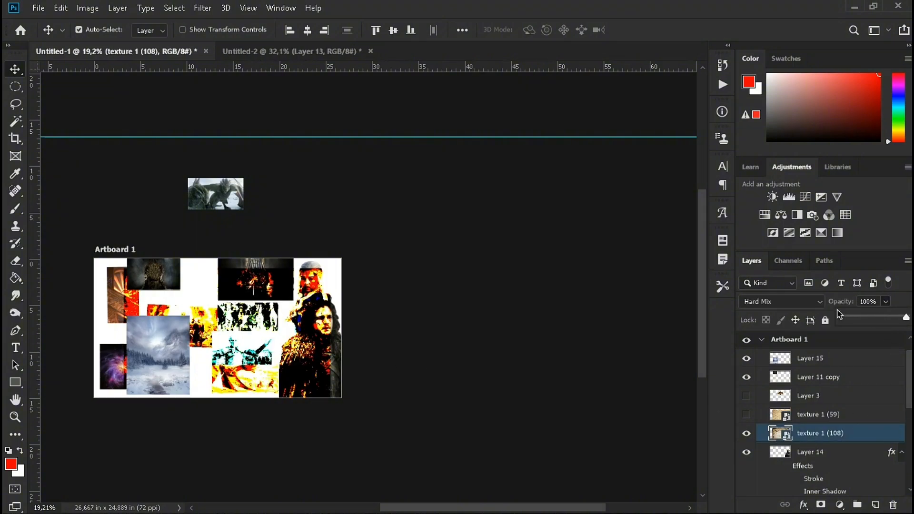
click(782, 302)
click(755, 192)
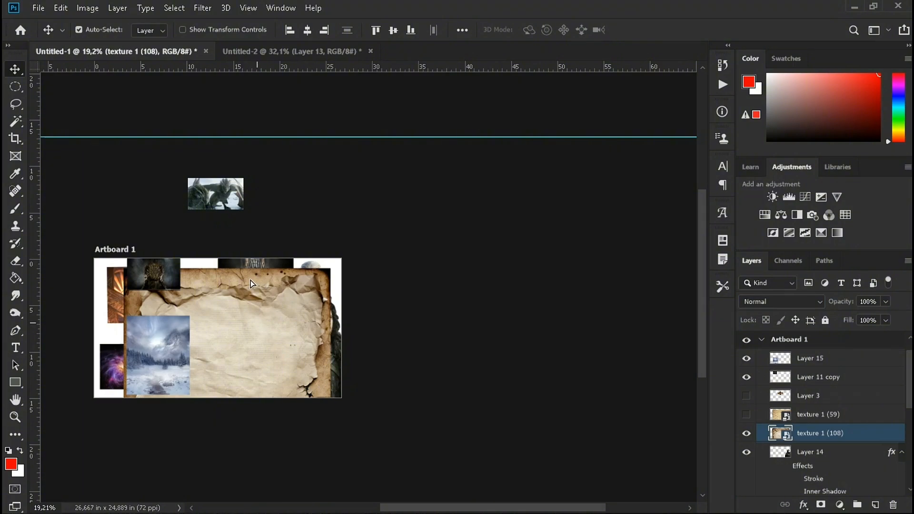
drag(251, 279, 388, 311)
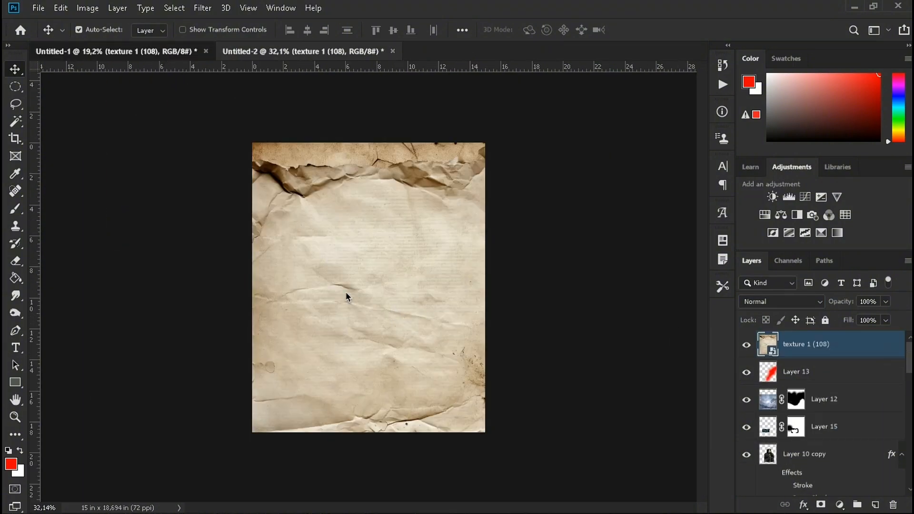
- Set texture 1 (59) in Untitled-1 to Normal blending and copy it into the poster above texture 1 (108)
key(ctrl+Tab)
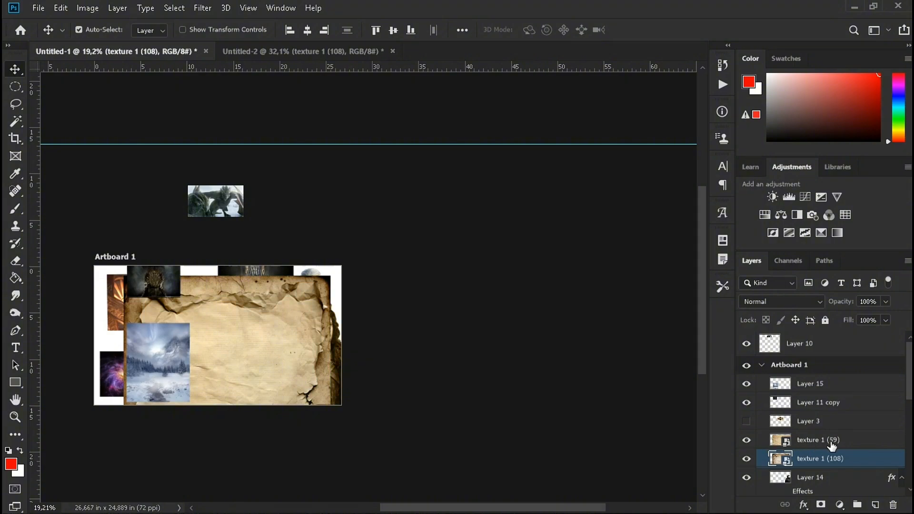
click(831, 444)
click(810, 304)
click(770, 190)
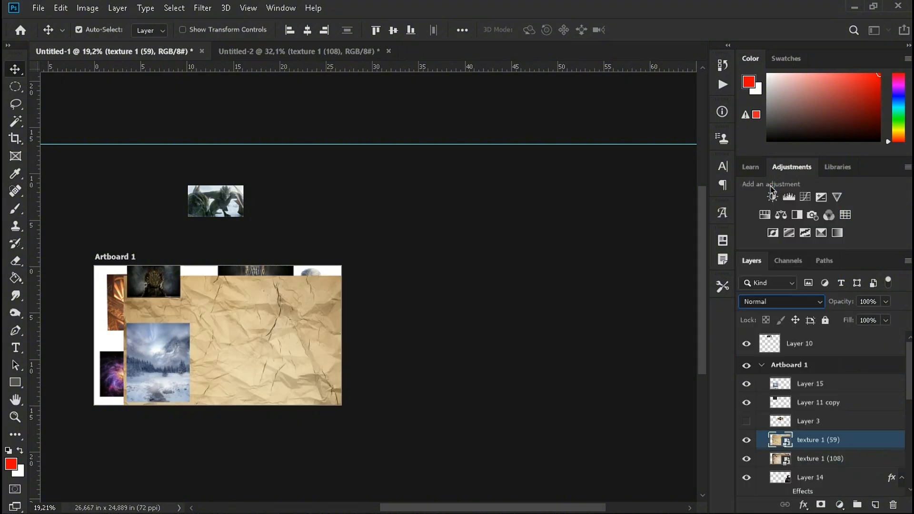
key(ctrl+z)
click(804, 302)
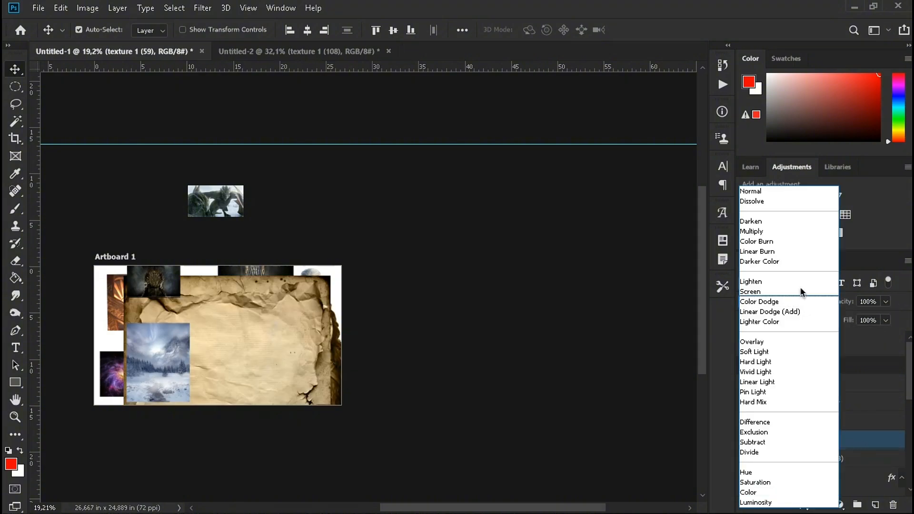
click(777, 192)
drag(298, 244, 372, 276)
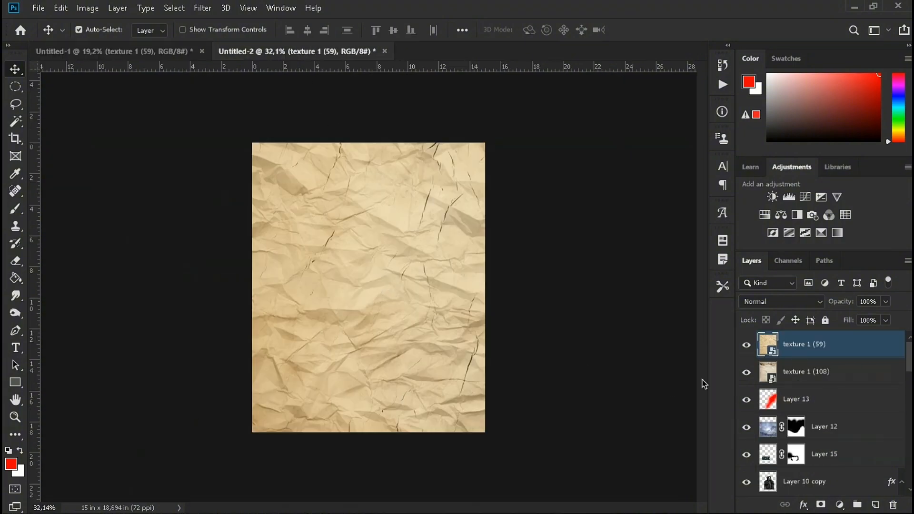
- Hide texture 1 (59) and set texture 1 (108) in the poster to Hard Mix blending at 34% opacity
click(869, 377)
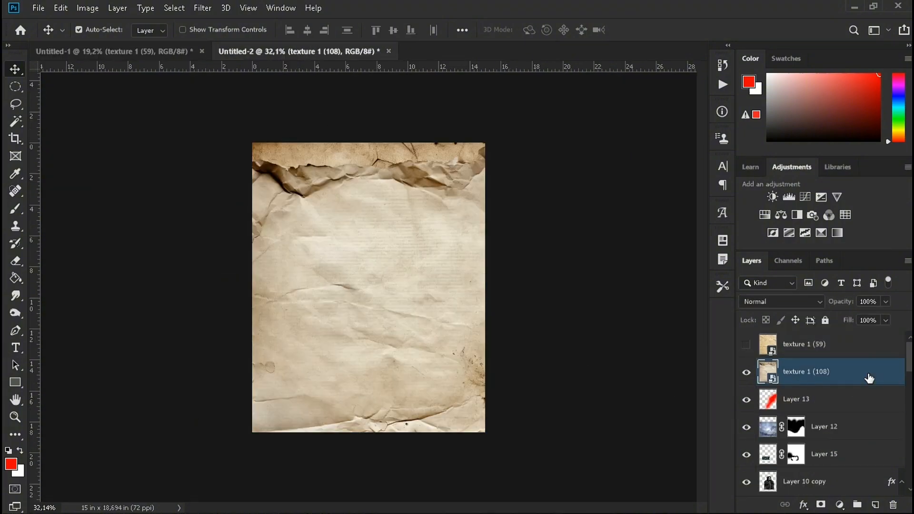
click(806, 301)
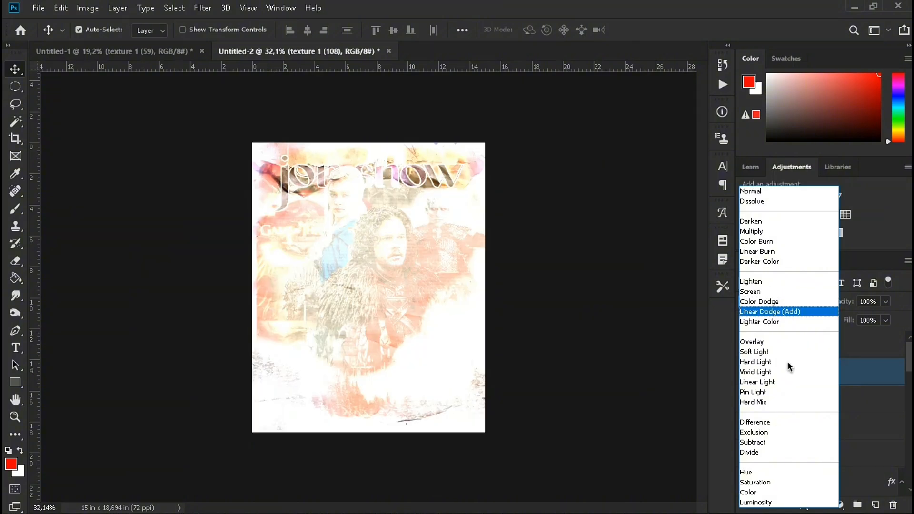
click(784, 359)
click(805, 301)
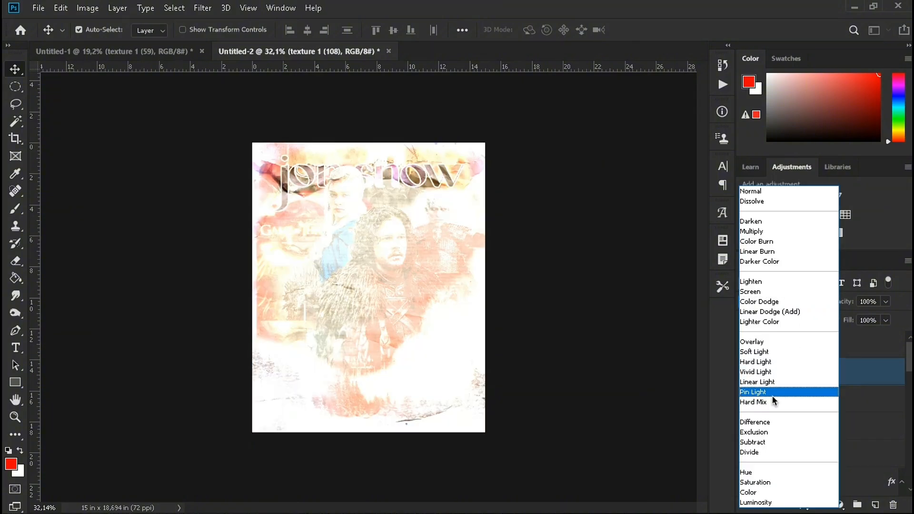
click(776, 403)
click(885, 301)
drag(888, 316, 843, 318)
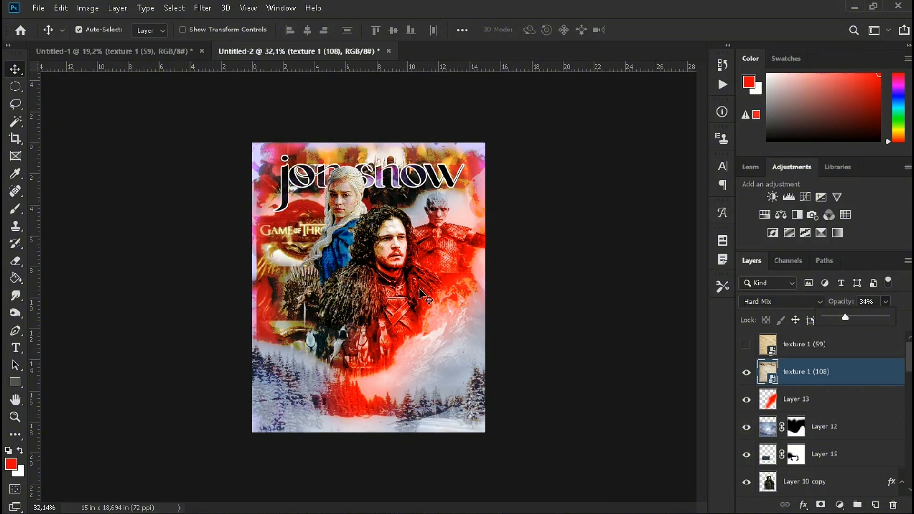
- Nudge texture 1 (108) slightly to the right over the poster and set its opacity to 18%
drag(421, 296, 442, 291)
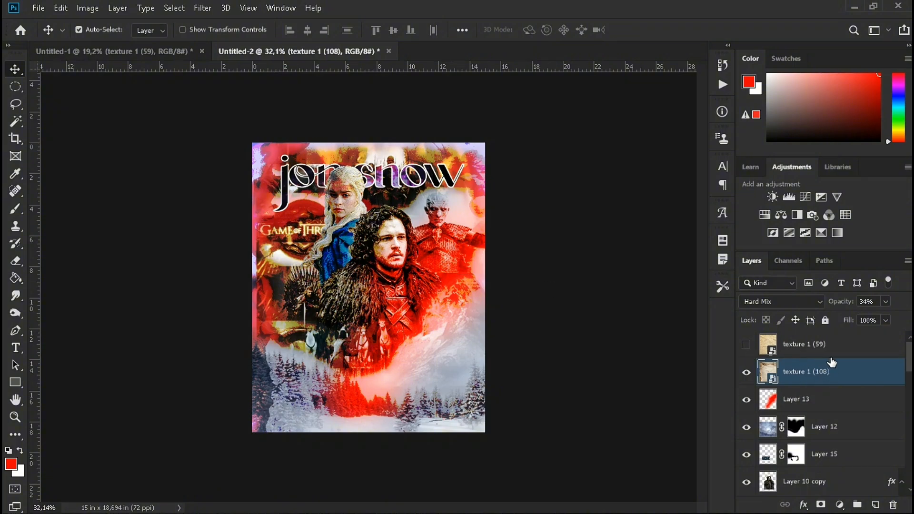
click(885, 305)
mouse_move(867, 317)
mouse_down()
mouse_move(845, 320)
mouse_move(856, 323)
mouse_up()
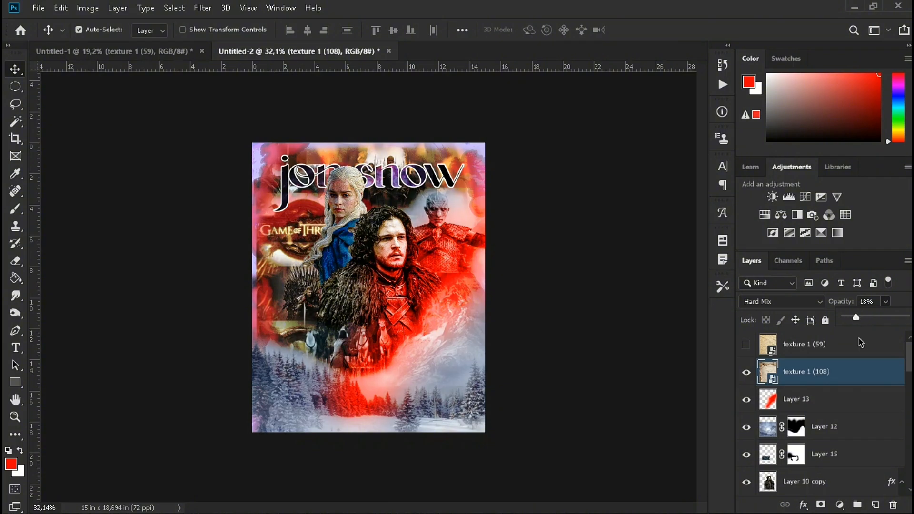
- Show texture 1 (59) in the poster and set its blend mode to Color
click(761, 346)
click(746, 347)
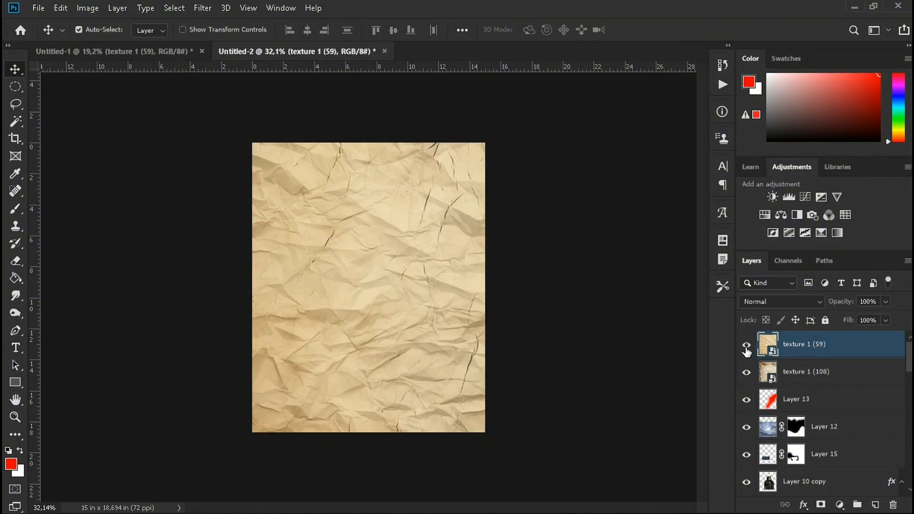
click(780, 301)
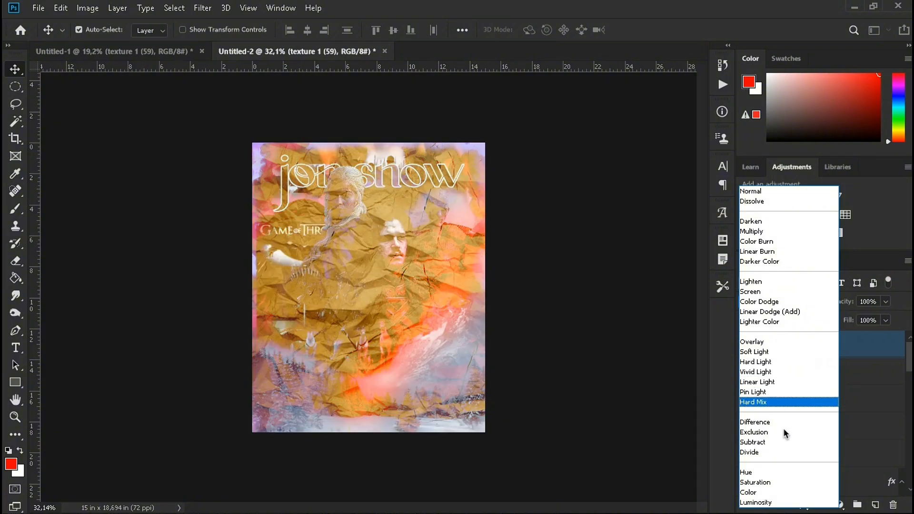
click(779, 493)
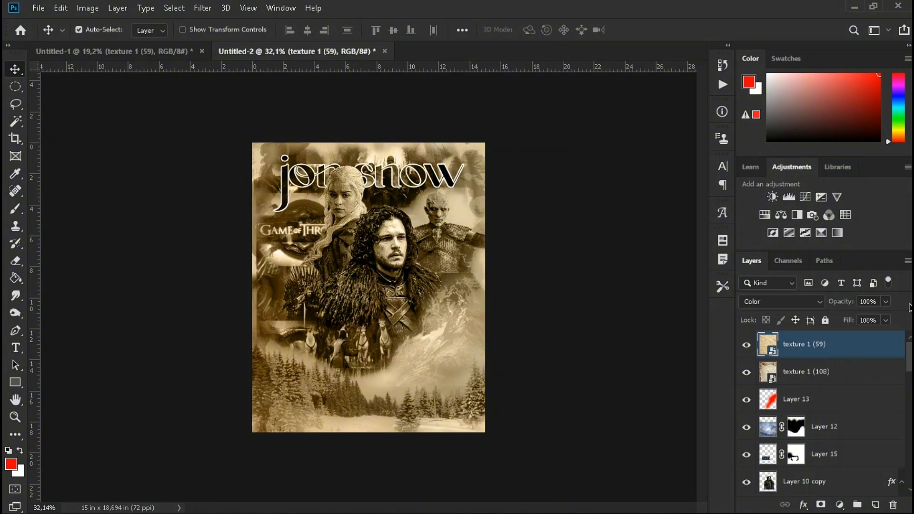
- Examine the sepia-toned poster up close, check the blonde woman's cutout layer and look through the layer stack
scroll(356, 274, up, 3)
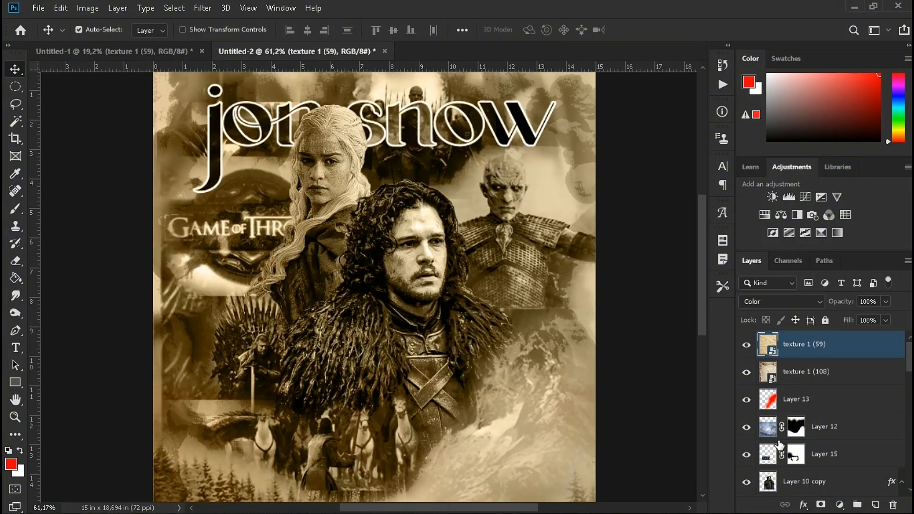
scroll(828, 416, down, 5)
click(756, 369)
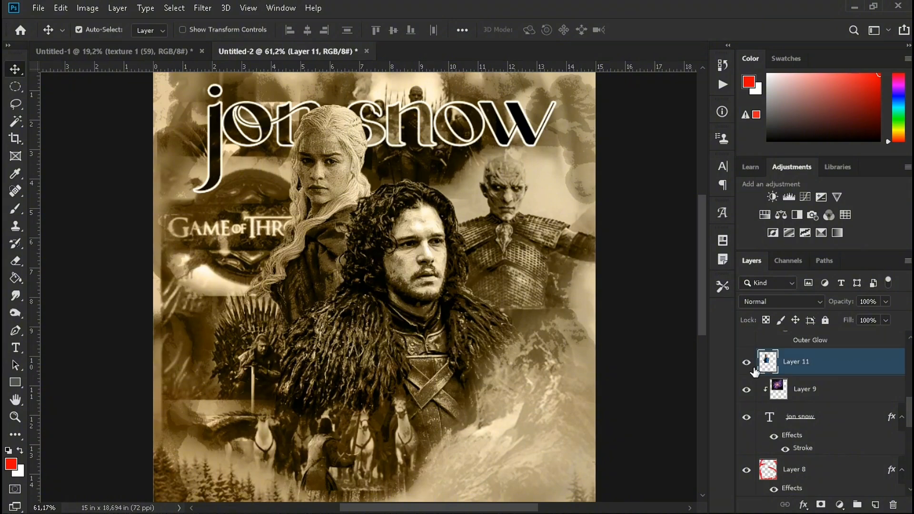
click(746, 362)
scroll(793, 376, up, 4)
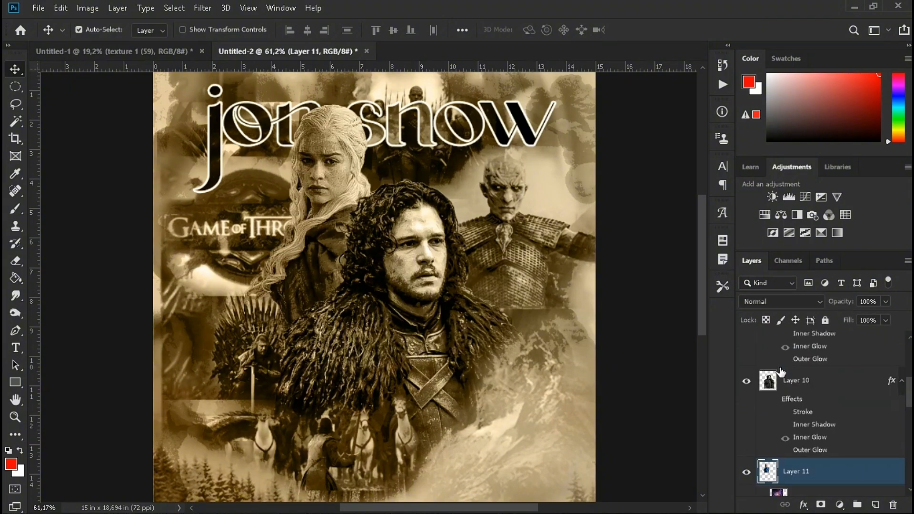
scroll(793, 379, up, 2)
scroll(809, 400, down, 8)
scroll(834, 421, up, 5)
scroll(528, 347, down, 4)
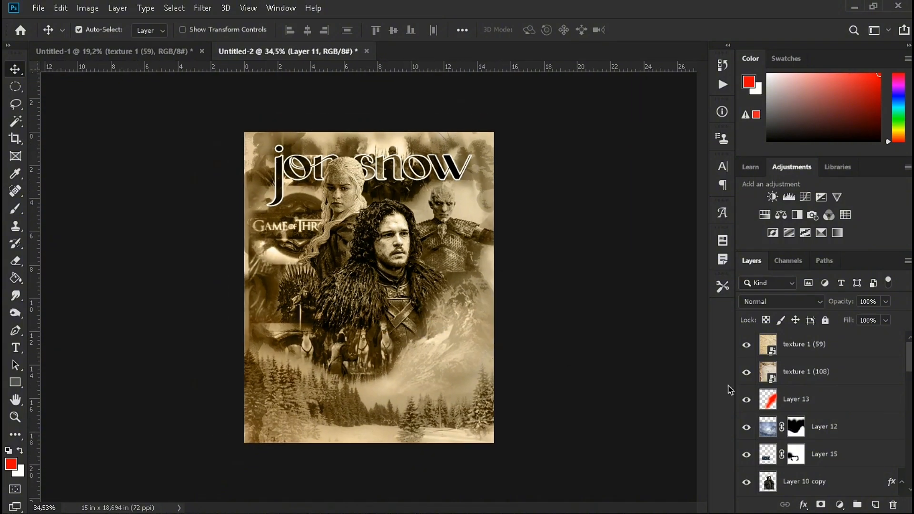
- Group all of the poster's layers, from texture 1 (59) down to Layer 0, into one layer group
click(861, 349)
scroll(842, 433, down, 10)
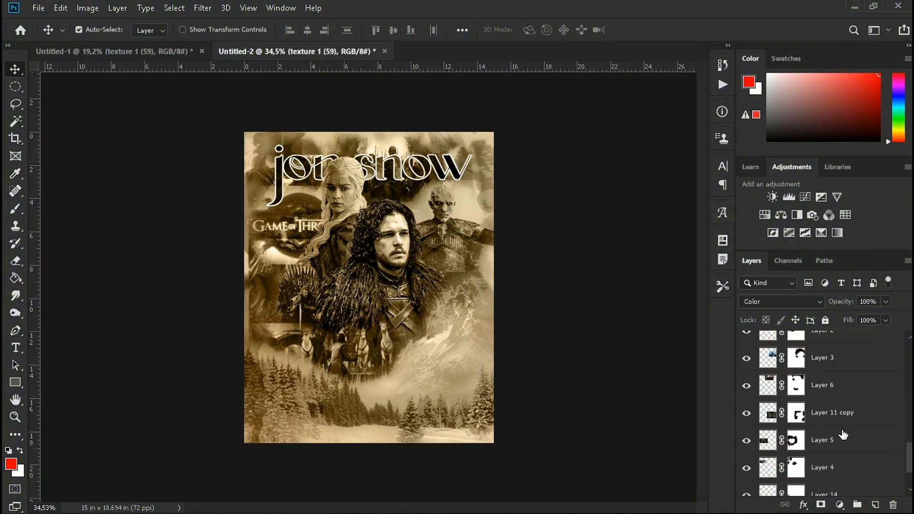
shift+click(863, 481)
click(891, 485)
scroll(880, 416, up, 10)
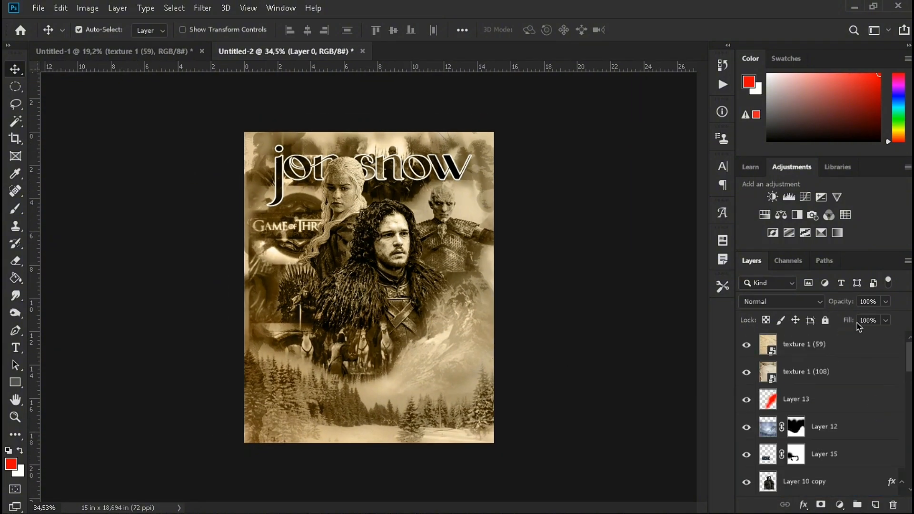
shift+click(852, 345)
click(857, 504)
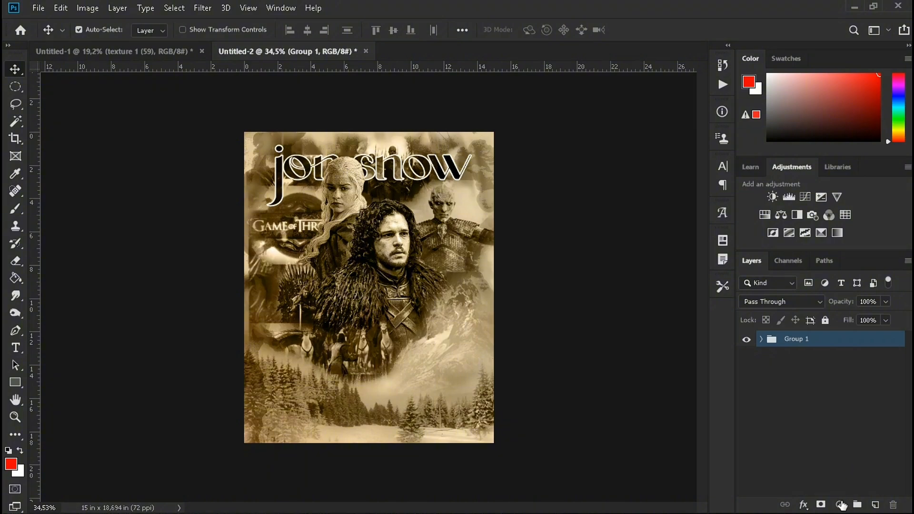
- Add a Selective Color adjustment above the group with Reds at Cyan -5, Magenta +36, Yellow +88 and Black +48
click(860, 451)
click(839, 505)
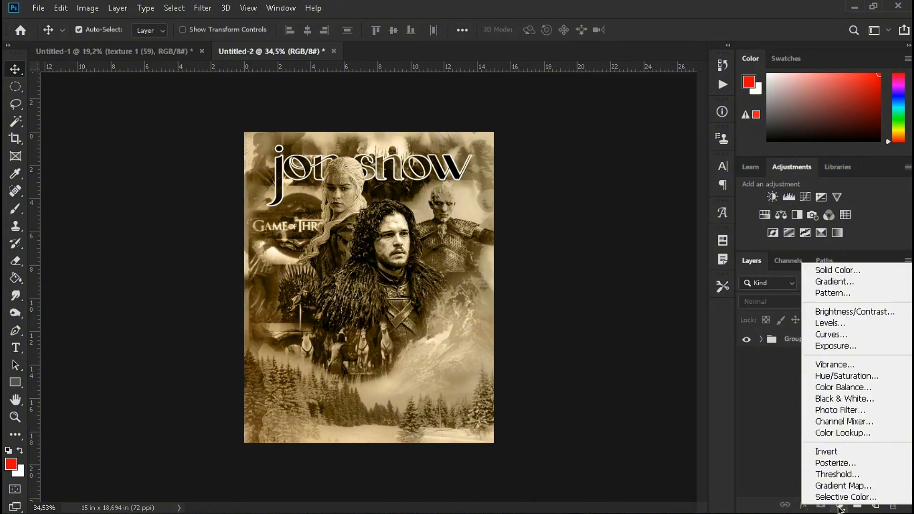
click(843, 497)
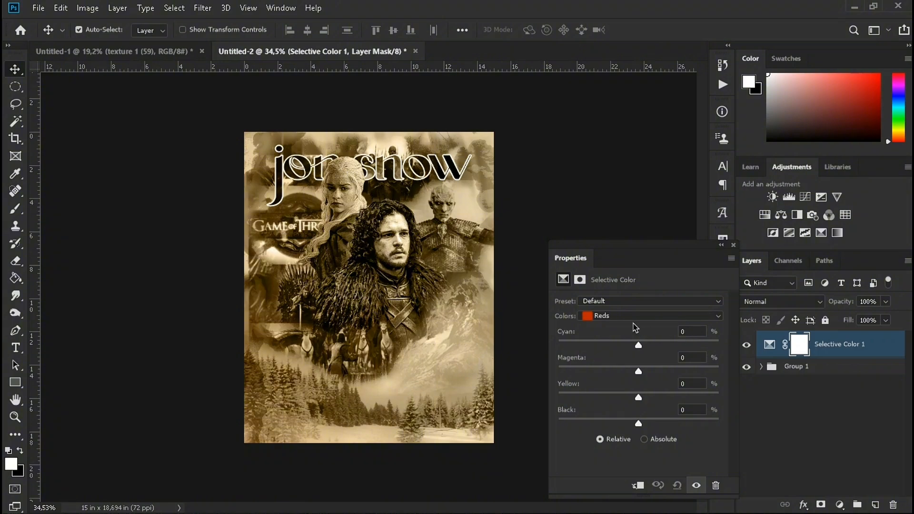
drag(639, 372, 693, 397)
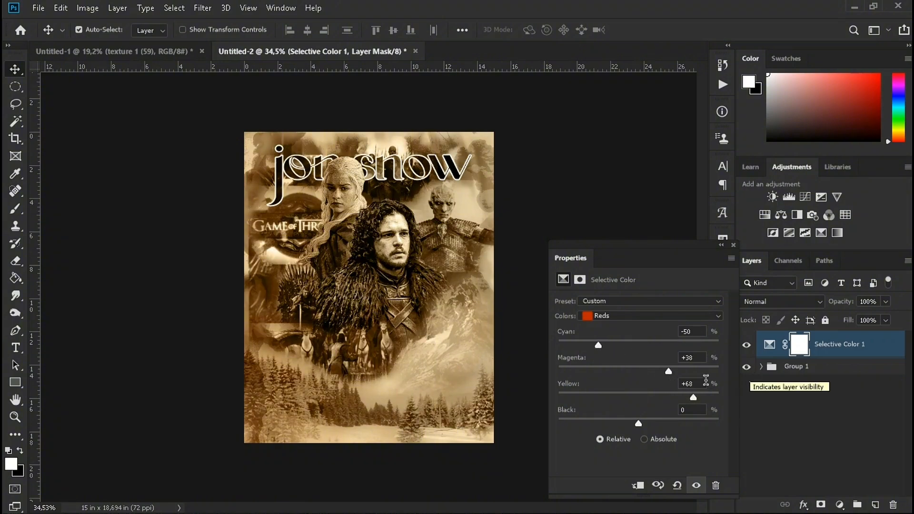
drag(685, 425, 678, 397)
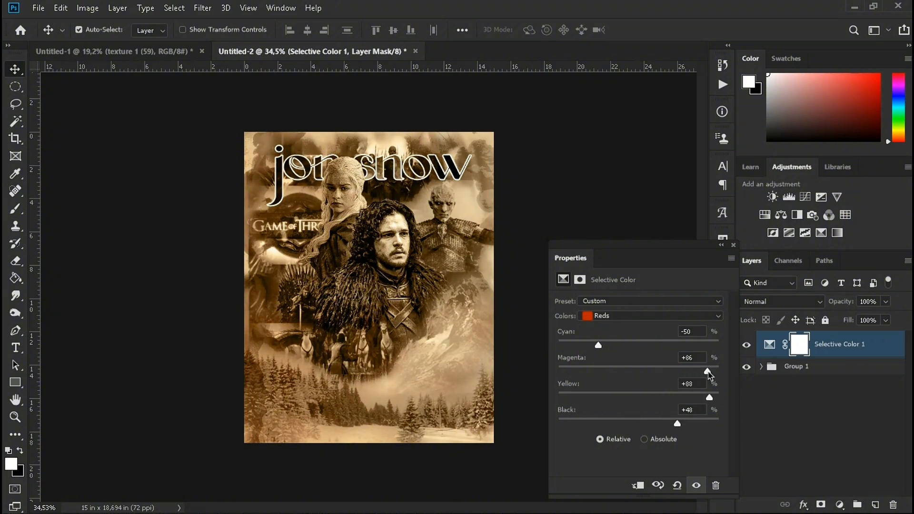
drag(708, 372, 576, 380)
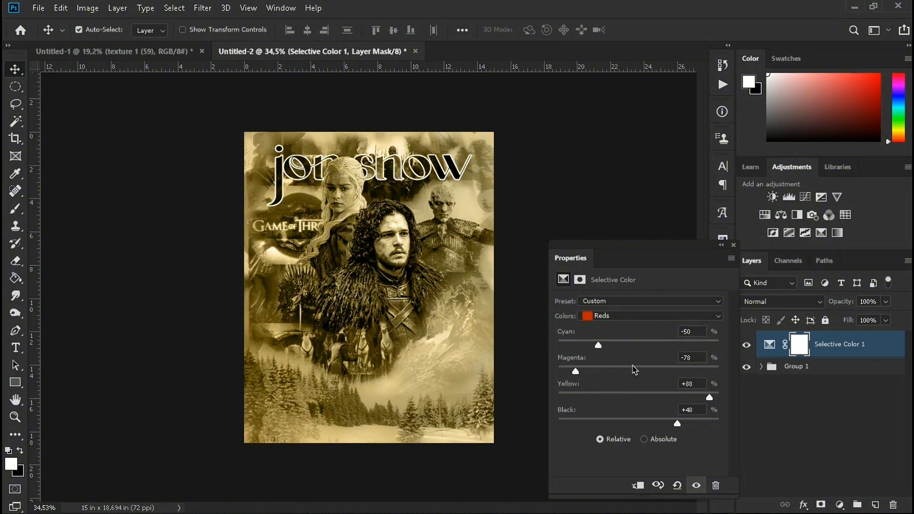
drag(634, 369, 661, 364)
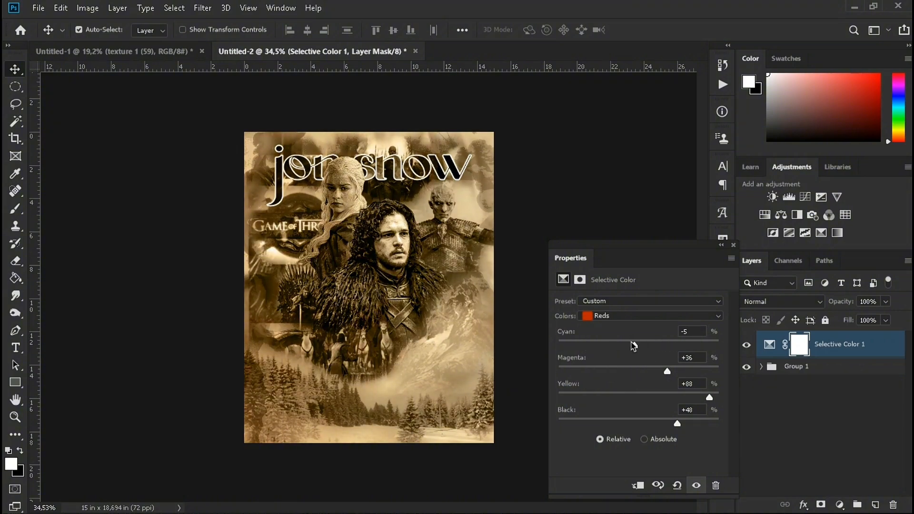
click(733, 245)
- Preview other blend modes for texture 1 (108) inside the group, keep Hard Mix and readjust its opacity
click(760, 367)
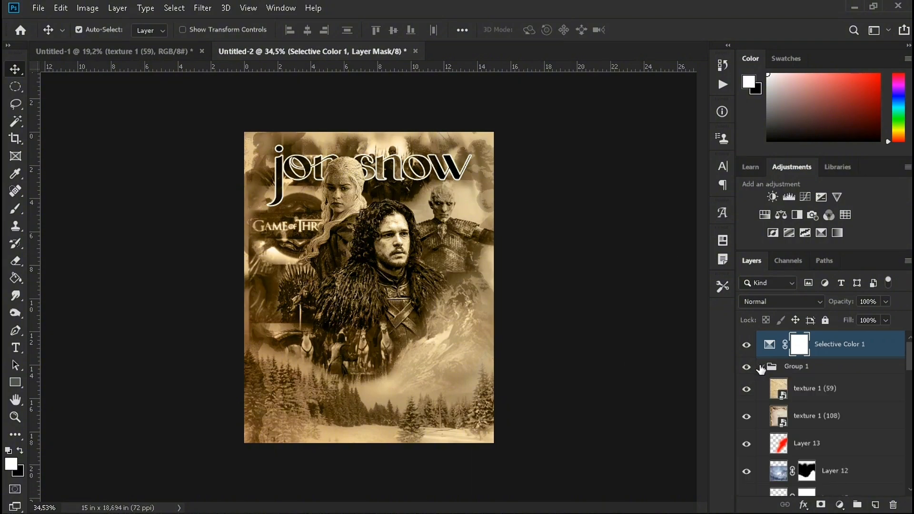
scroll(809, 404, down, 1)
scroll(818, 400, up, 1)
click(838, 415)
click(815, 304)
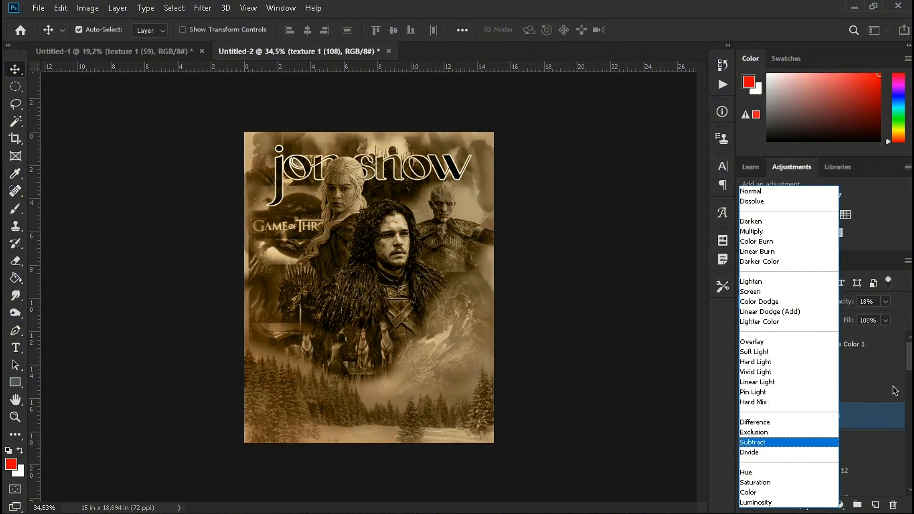
click(888, 411)
click(885, 303)
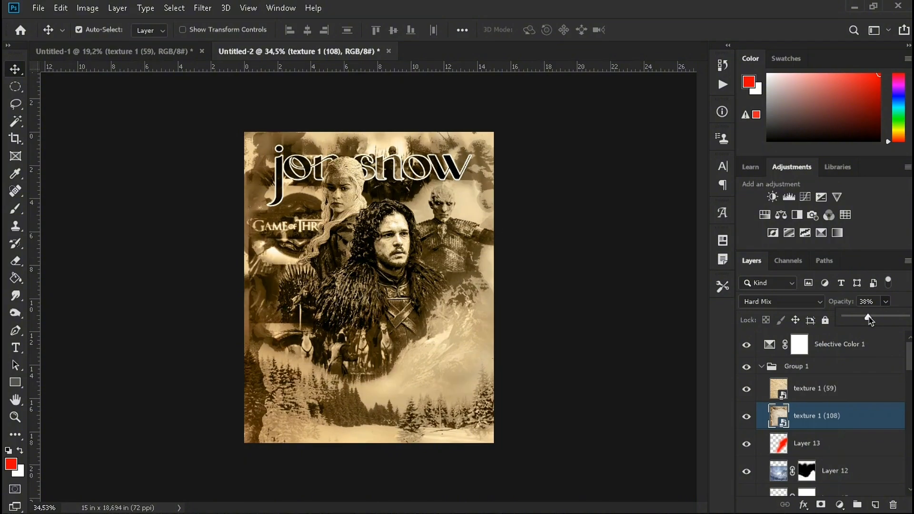
mouse_move(889, 320)
mouse_down()
mouse_move(824, 322)
mouse_move(885, 318)
mouse_move(871, 322)
mouse_up()
- Find Layer 14 in the group and paint black on its mask below the throne to hide its hard edge
click(838, 388)
scroll(839, 407, down, 1)
click(838, 412)
scroll(860, 424, down, 8)
click(856, 376)
click(856, 429)
scroll(779, 403, down, 6)
click(779, 404)
click(779, 373)
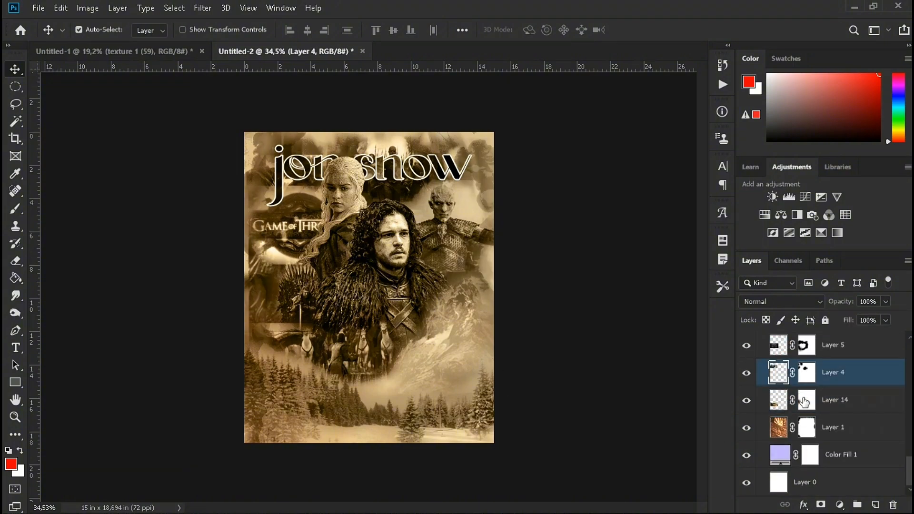
click(804, 401)
key(b)
key(x)
drag(289, 323, 263, 331)
- Brush on the masks of Layer 5 and Layer 2 to blend the hard edges around the throne
scroll(807, 390, up, 3)
click(808, 400)
click(807, 455)
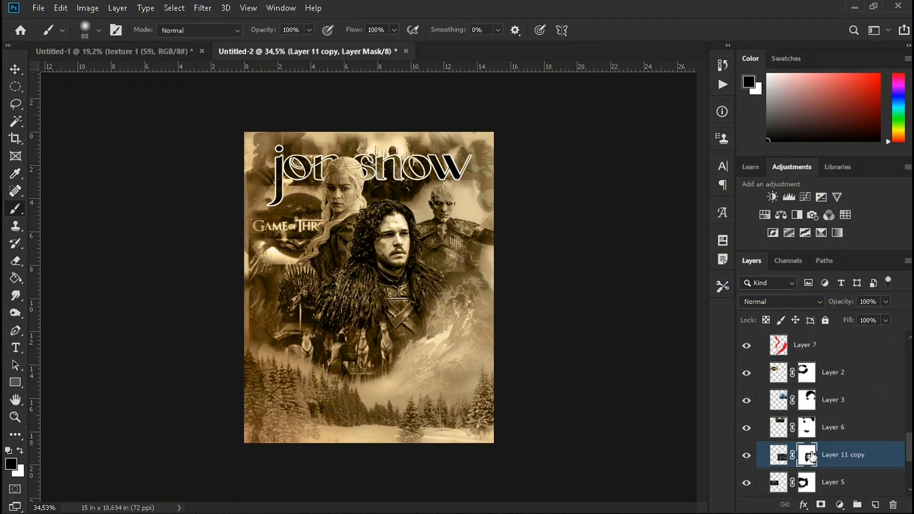
scroll(807, 428, down, 1)
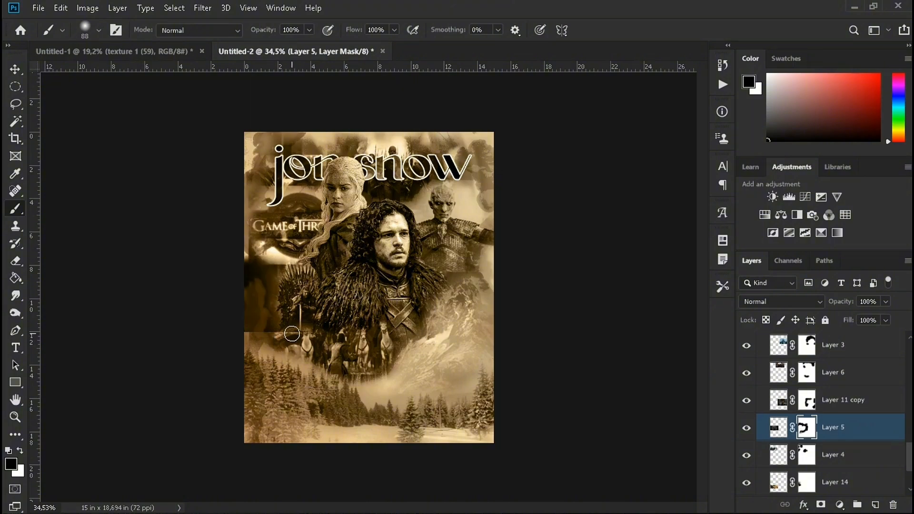
scroll(810, 407, up, 2)
click(807, 372)
key(v)
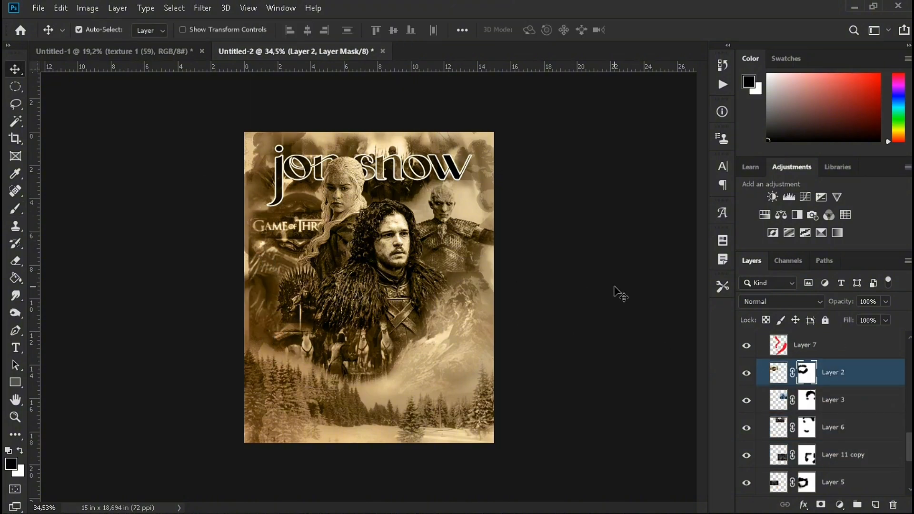
click(615, 291)
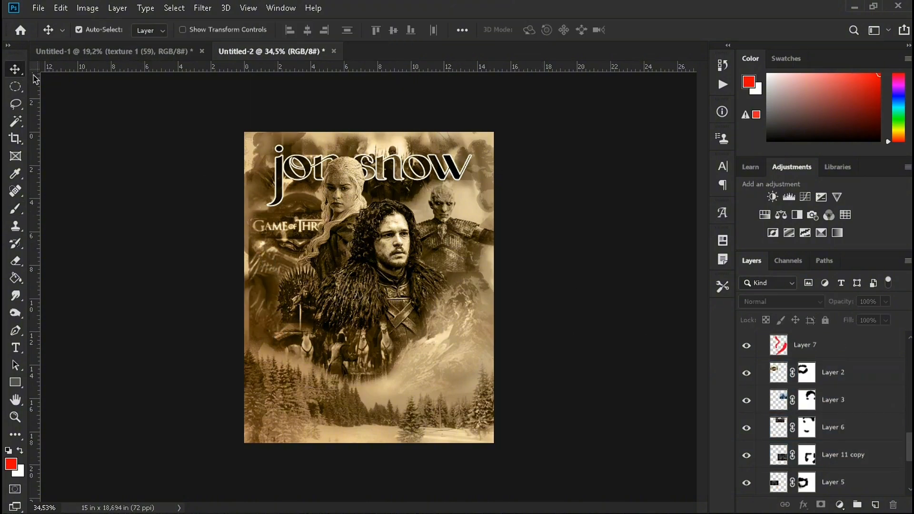
- Duplicate the collapsed Group 1 and hide the original group
scroll(815, 359, up, 10)
click(760, 367)
click(830, 369)
key(ctrl+j)
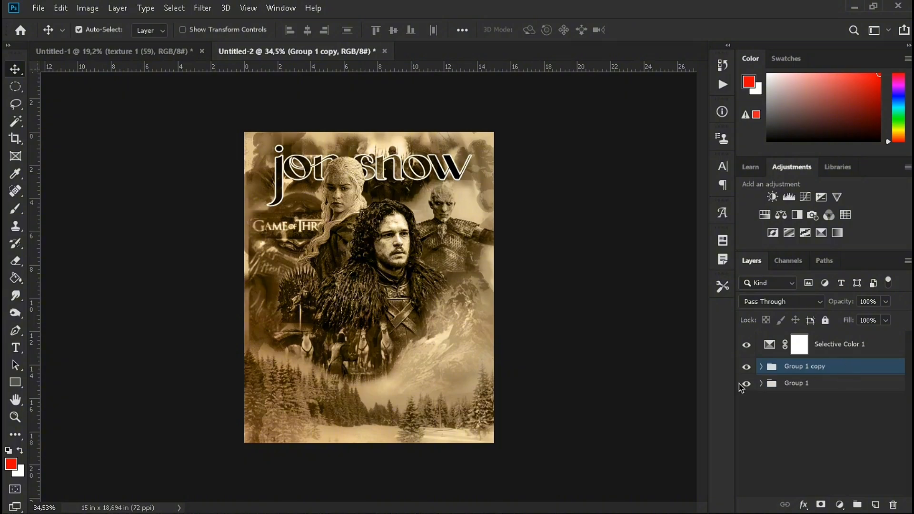
click(746, 383)
- Try merging the group copy into one layer and adding 14.89% uniform monochromatic noise to it
key(ctrl+e)
click(202, 7)
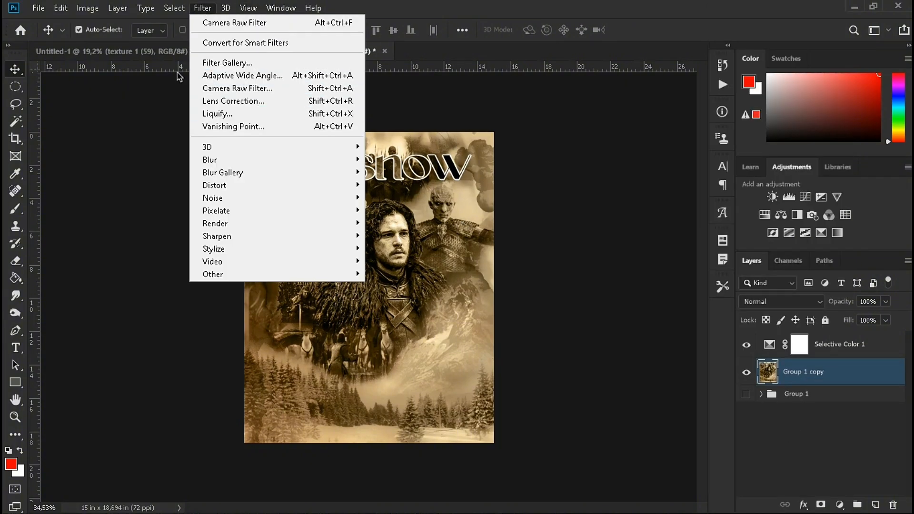
click(385, 198)
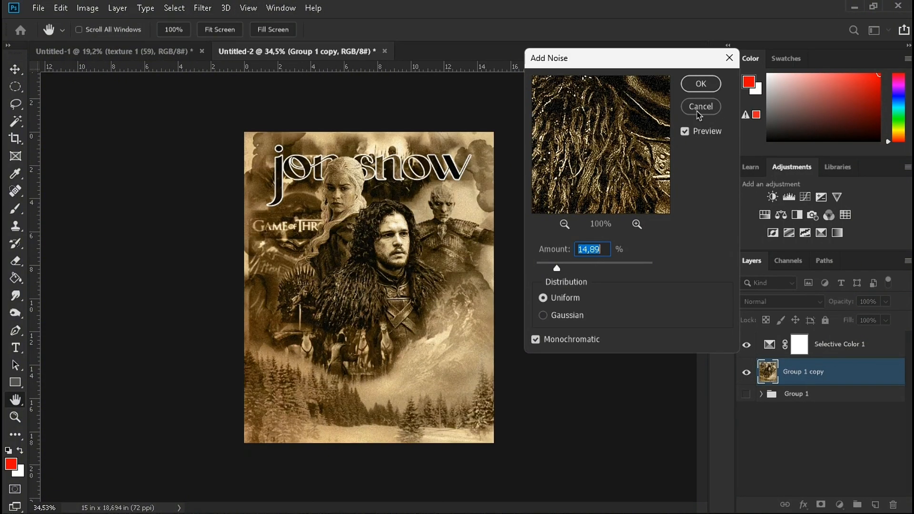
click(699, 83)
key(ctrl+z)
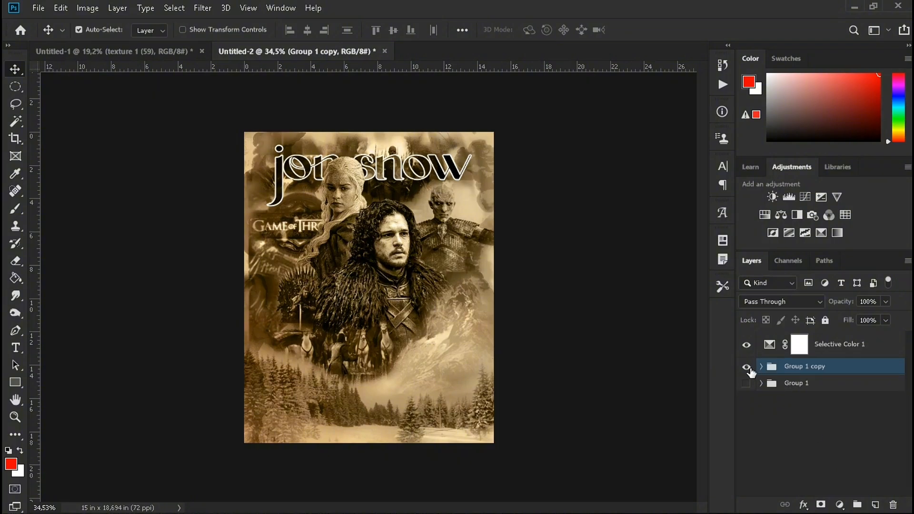
- Add a golden-brown Solid Color fill layer above the group copy
click(839, 505)
click(840, 273)
click(684, 381)
drag(665, 333, 665, 316)
click(802, 229)
- Apply the Add Noise filter to the golden-brown fill layer with an increased amount
click(202, 7)
mouse_move(239, 198)
click(385, 198)
drag(573, 268, 581, 268)
click(704, 86)
- Lower the golden-brown fill's opacity to 14%, try other blend modes on it and hide the layer
click(885, 301)
drag(845, 318, 833, 318)
click(809, 302)
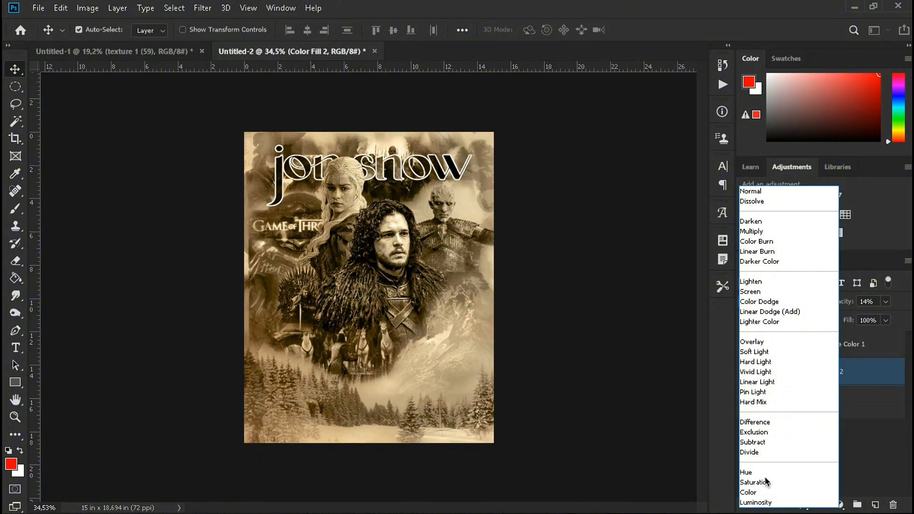
click(840, 468)
click(746, 372)
click(515, 217)
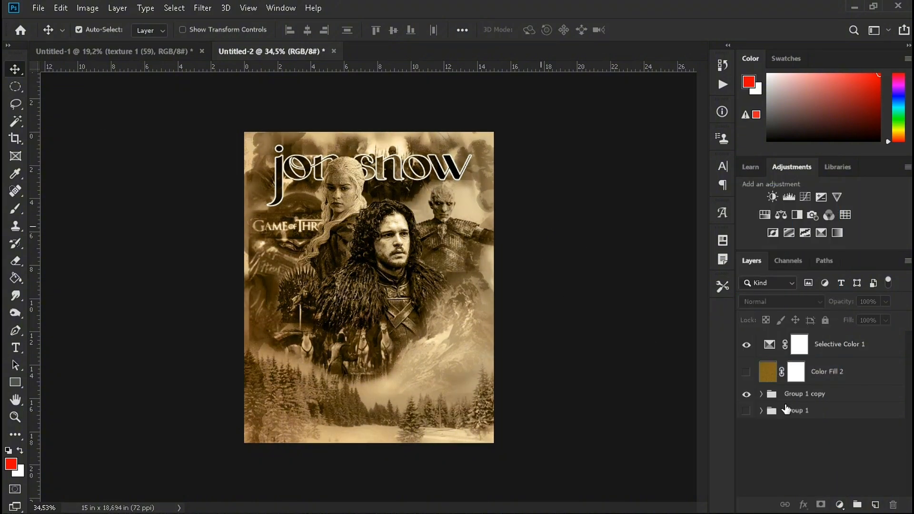
- Lower the opacity of the "jon snow" title text inside Group 1 copy to 39%
click(761, 394)
scroll(823, 407, down, 5)
click(828, 379)
click(885, 301)
drag(884, 317, 153, 164)
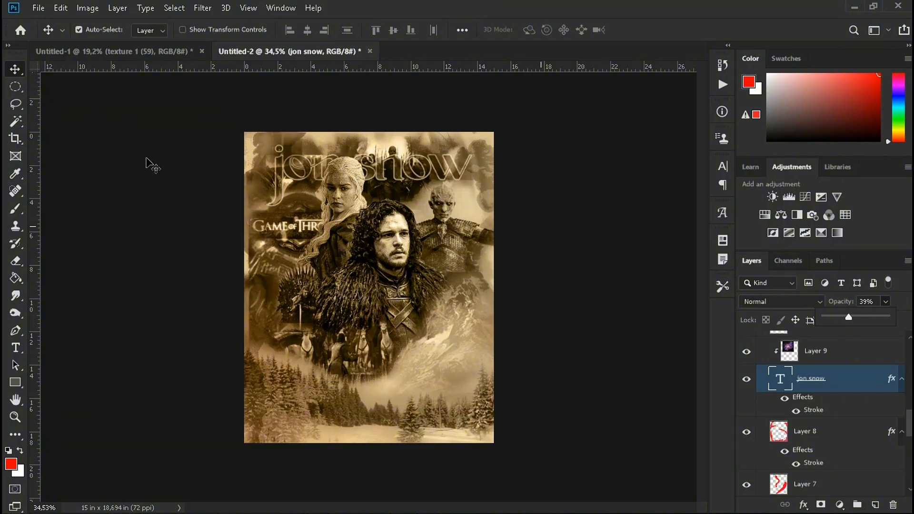